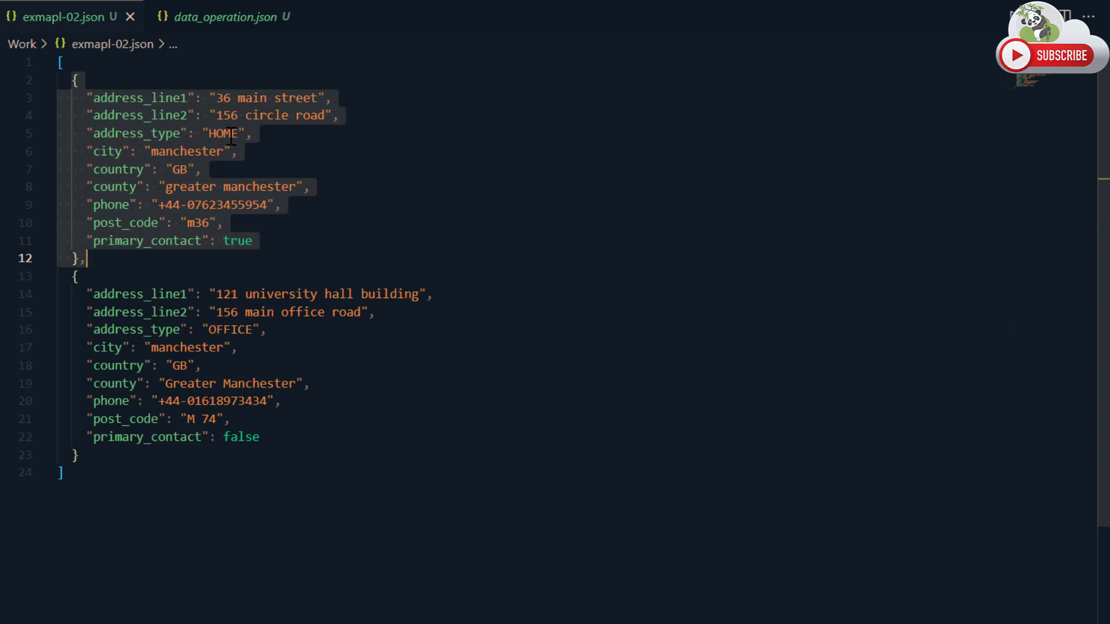
Examine the address_type values of the two address objects in exmapl-02.json.
{"action": "double_click", "coordinate": [230, 137]}
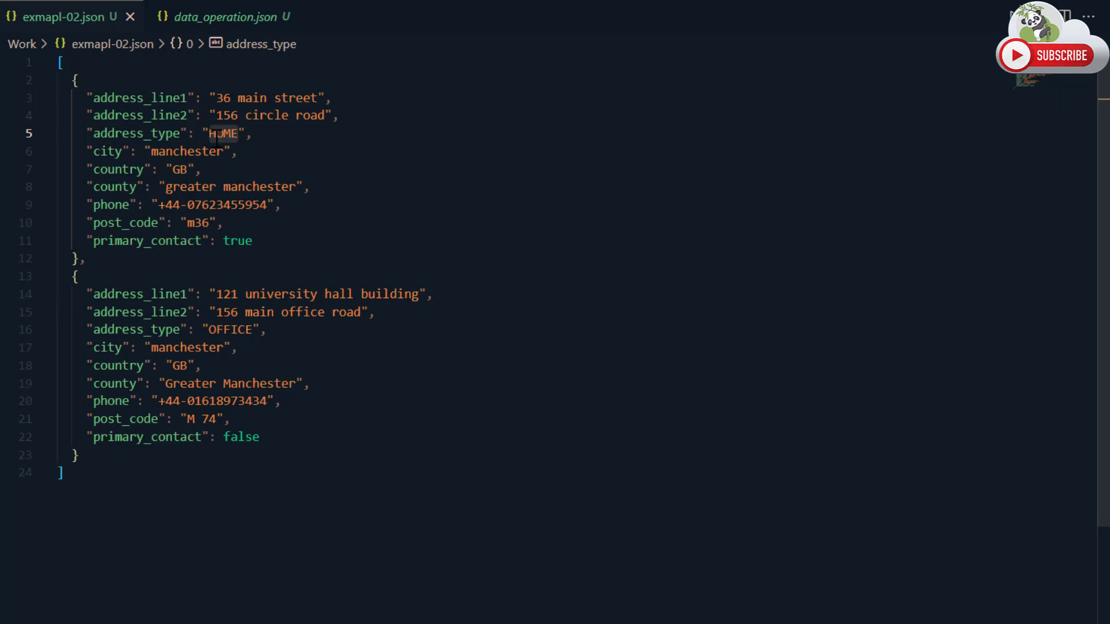
{"action": "left_click", "coordinate": [268, 330]}
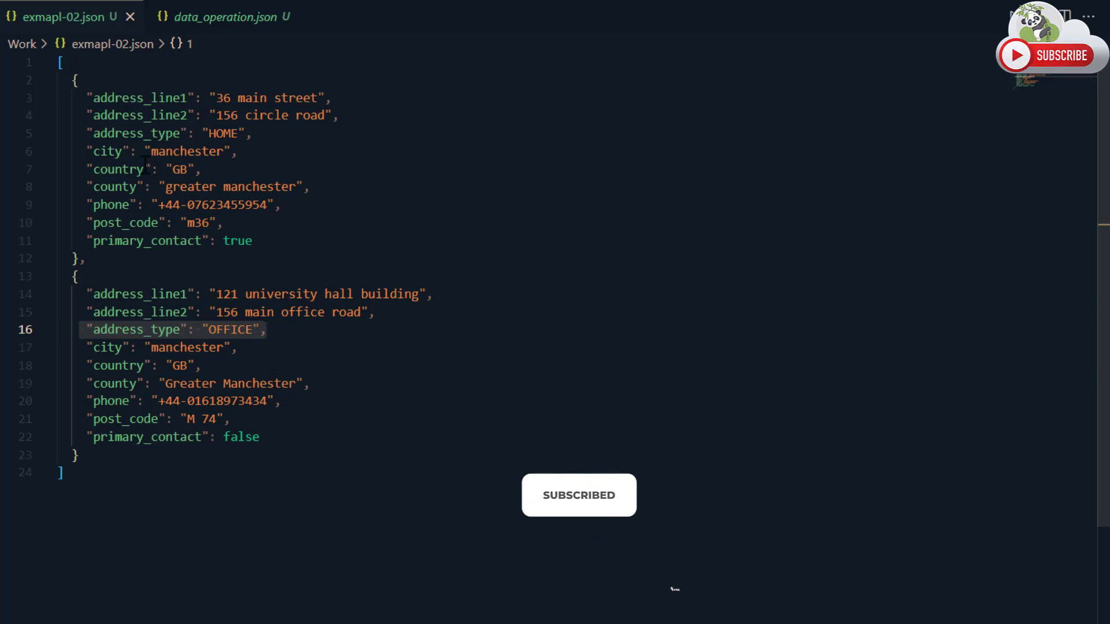
{"action": "left_click", "coordinate": [285, 137]}
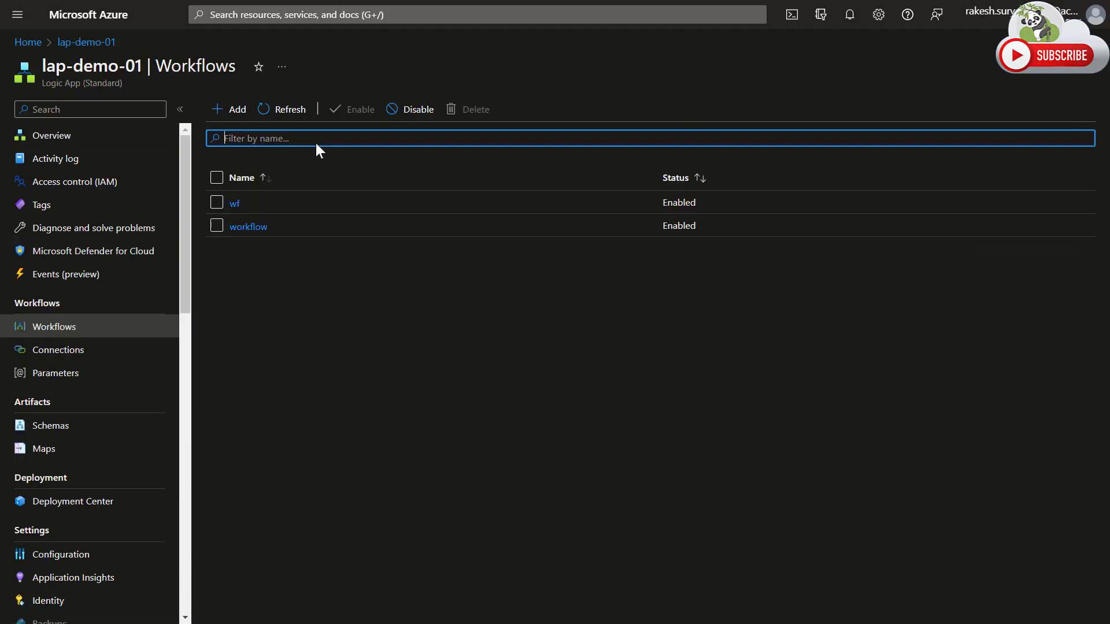
Switch to the Azure portal and create a stateful workflow named data-operation-wf in the lap-demo-01 logic app.
{"action": "left_click", "coordinate": [233, 109]}
{"action": "left_click", "coordinate": [817, 158]}
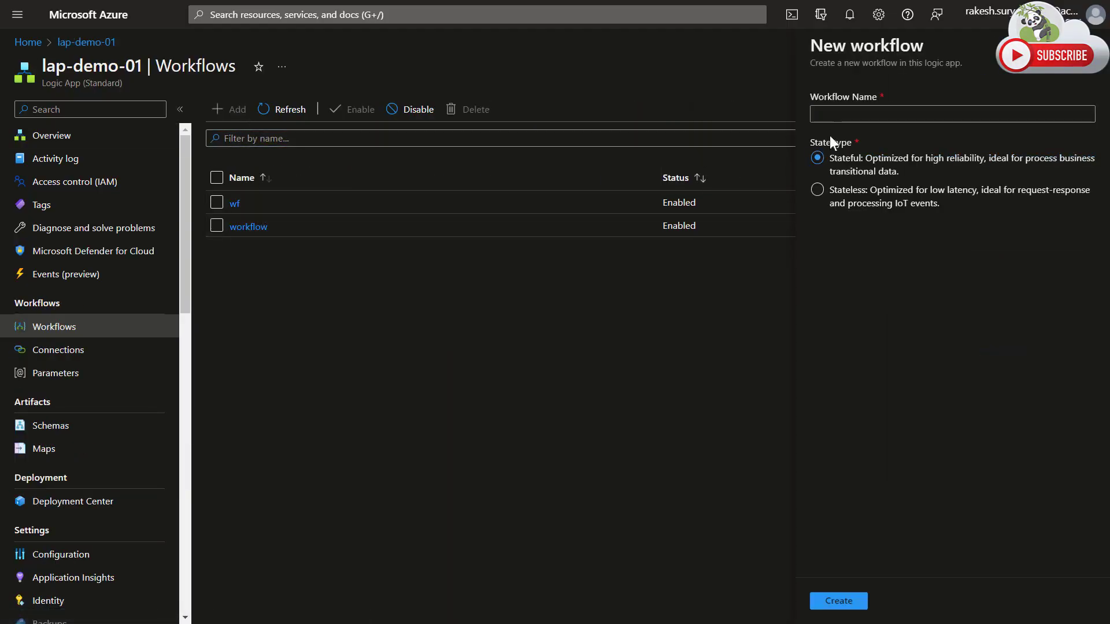
{"action": "left_click", "coordinate": [833, 117]}
{"action": "type", "text": "data-operation-wf"}
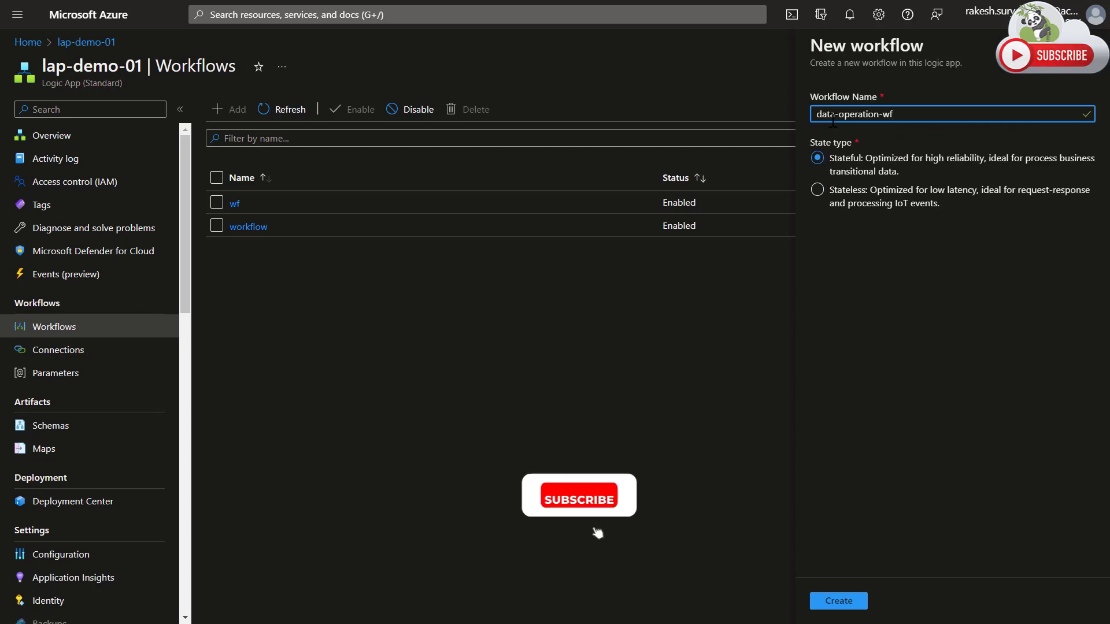
{"action": "left_click", "coordinate": [840, 611]}
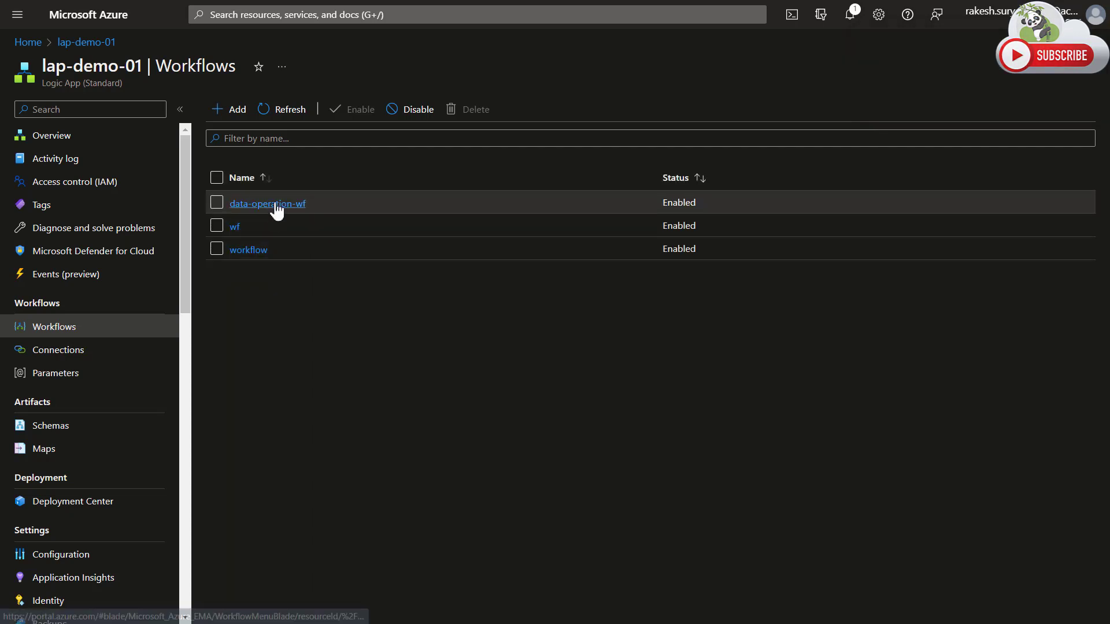
Open data-operation-wf in the designer and add a Recurrence trigger with interval 15 and frequency Month.
{"action": "left_click", "coordinate": [276, 207]}
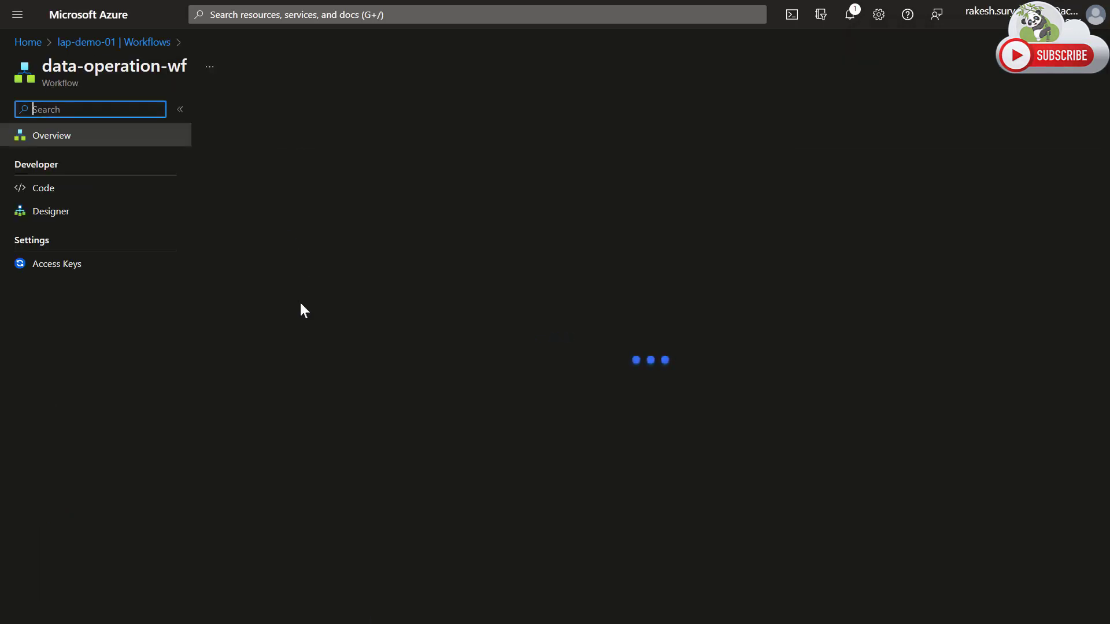
{"action": "left_click", "coordinate": [145, 212]}
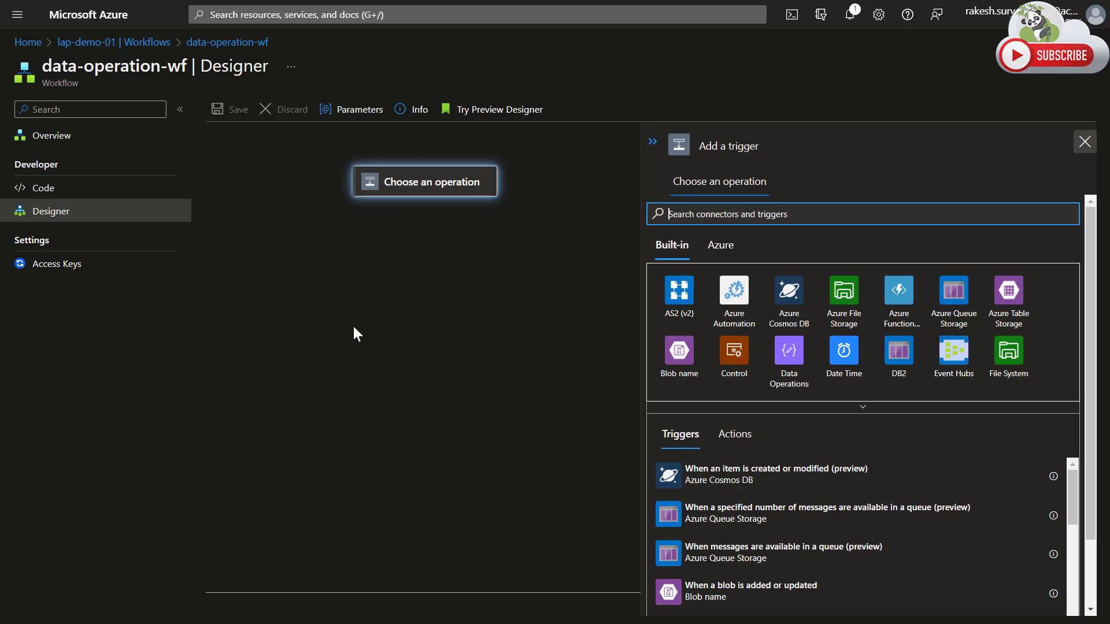
{"action": "left_click", "coordinate": [812, 408]}
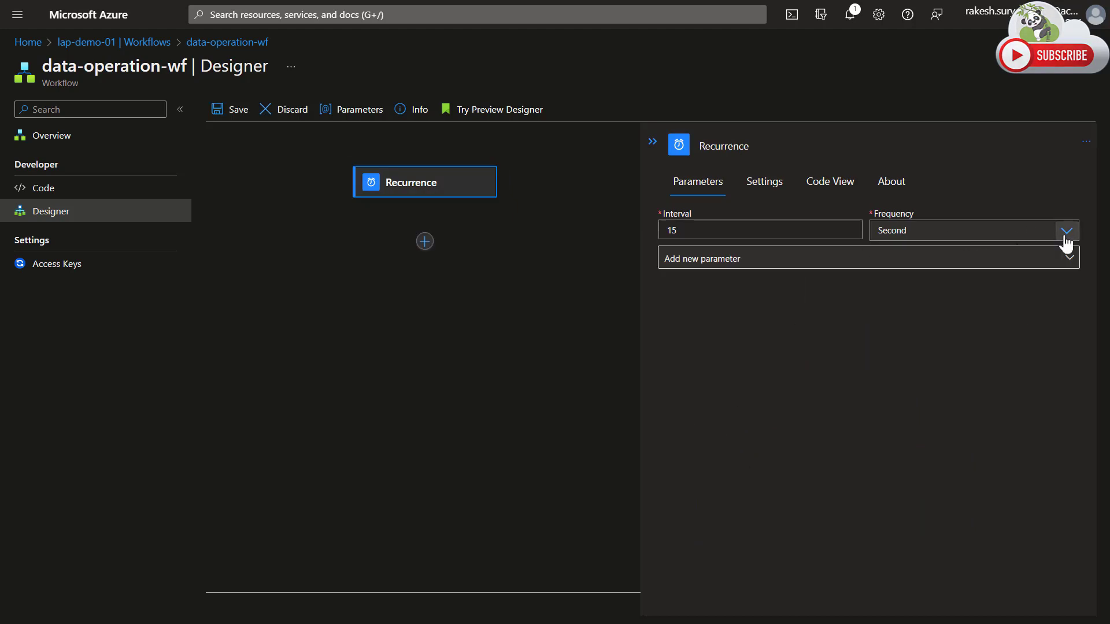
{"action": "left_click", "coordinate": [1067, 231]}
{"action": "left_click", "coordinate": [890, 251]}
Add an Initialize variable action from the built-in Variables connector after the Recurrence trigger.
{"action": "left_click", "coordinate": [424, 241]}
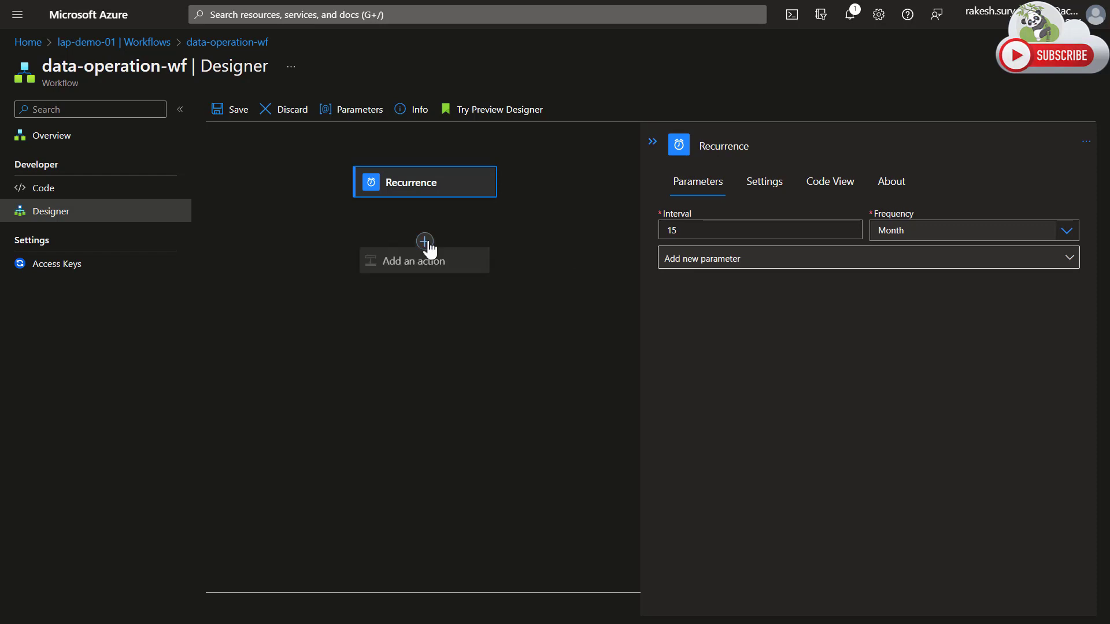
{"action": "left_click", "coordinate": [438, 265]}
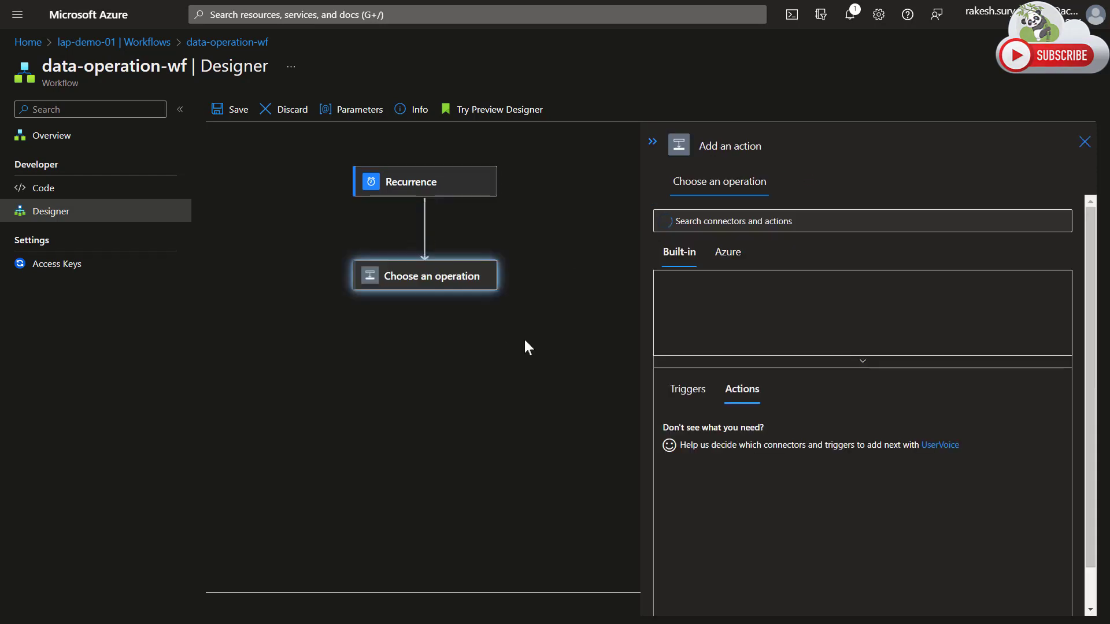
{"action": "left_click", "coordinate": [740, 362]}
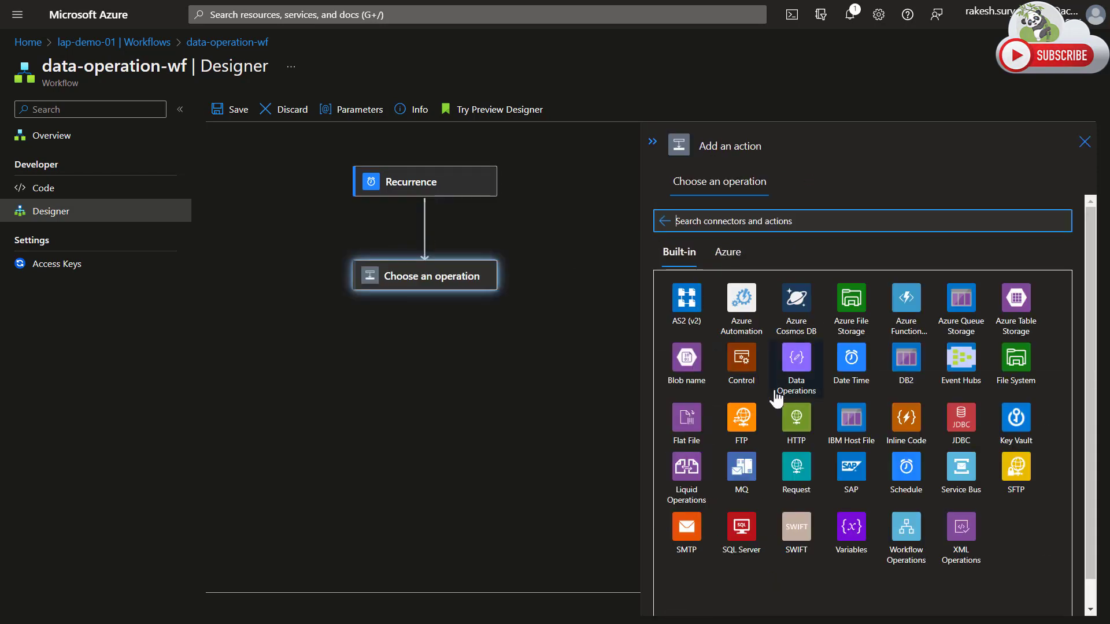
{"action": "left_click", "coordinate": [855, 531]}
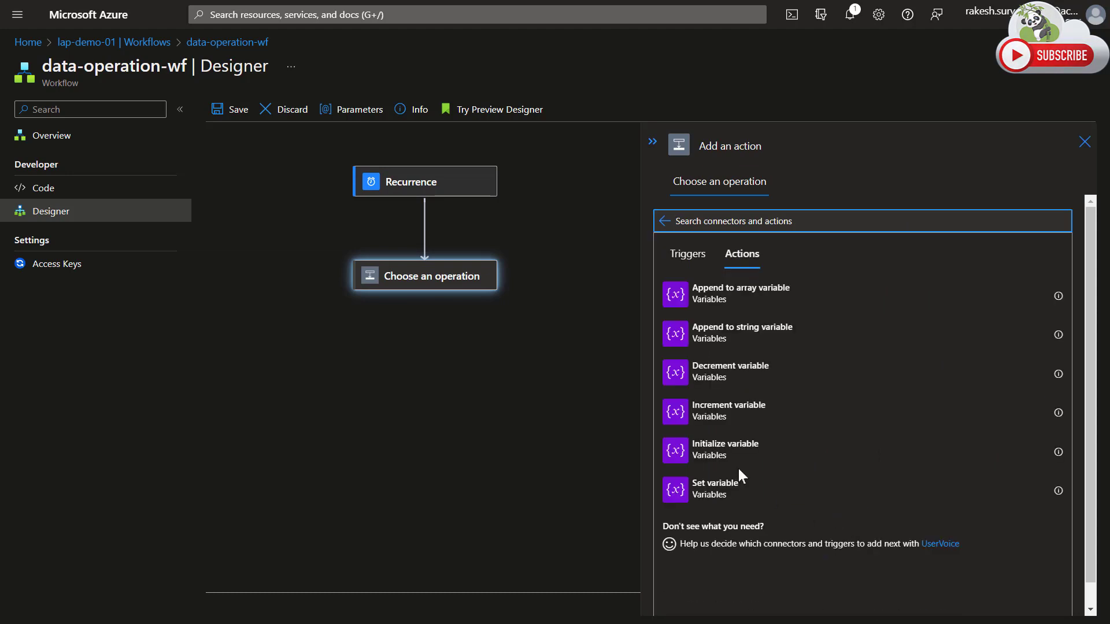
{"action": "left_click", "coordinate": [686, 456]}
Name the initialized variable address and set its type to Array.
{"action": "left_click", "coordinate": [779, 214]}
{"action": "type", "text": "address"}
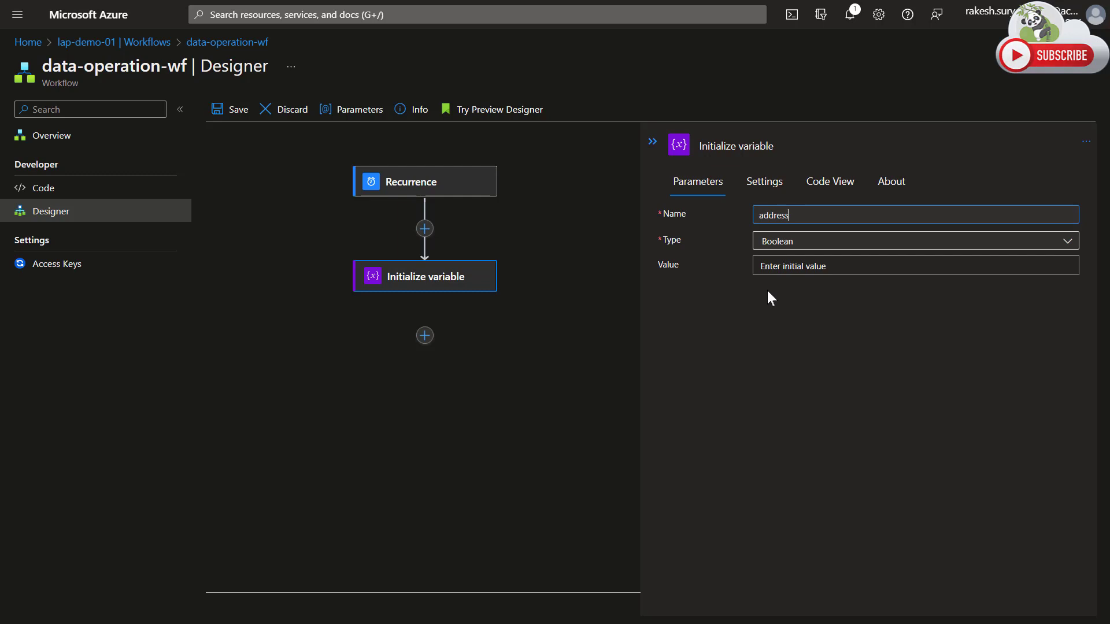
{"action": "left_click", "coordinate": [811, 248]}
{"action": "left_click", "coordinate": [811, 247]}
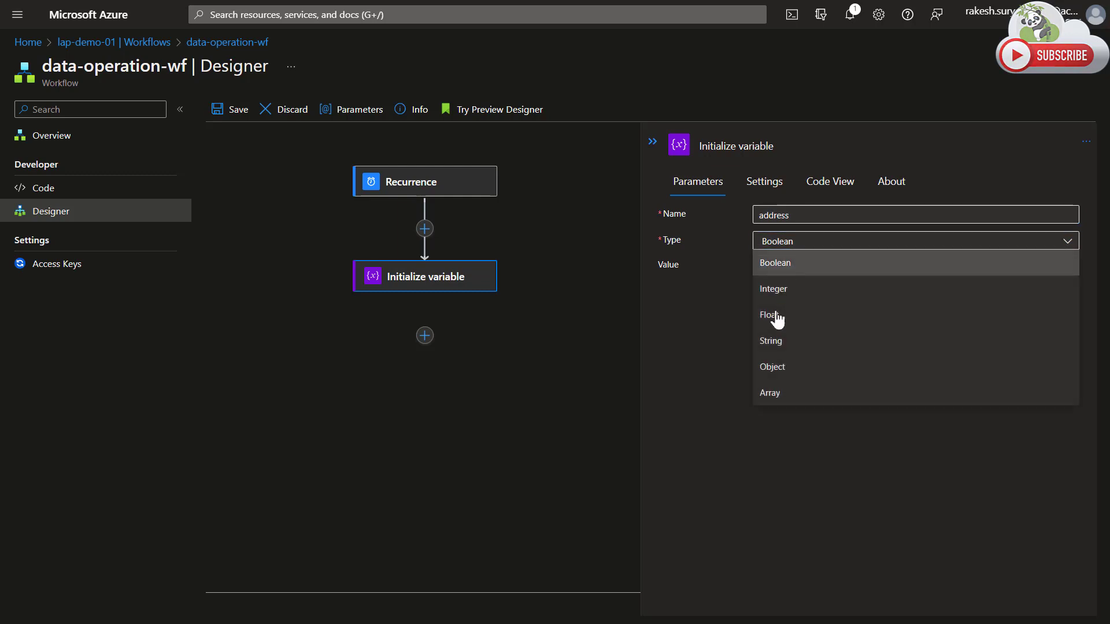
{"action": "left_click", "coordinate": [773, 392]}
Copy the entire JSON array from exmapl-02.json in Visual Studio Code and paste it as the address variable's initial value in the Azure designer.
{"action": "left_click", "coordinate": [781, 263]}
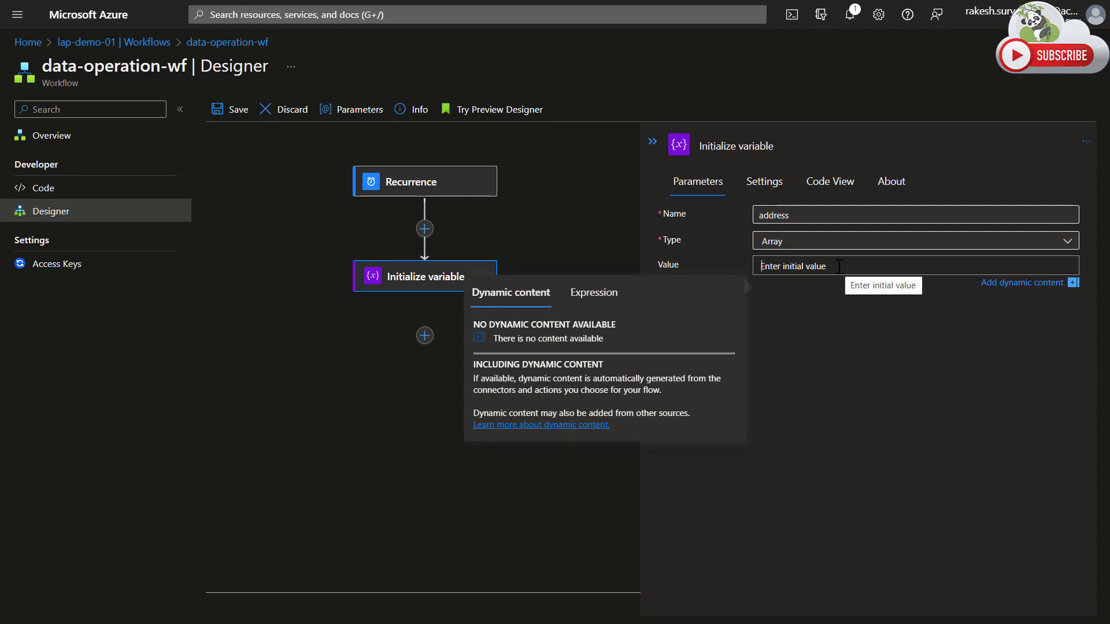
{"action": "left_click", "coordinate": [330, 343]}
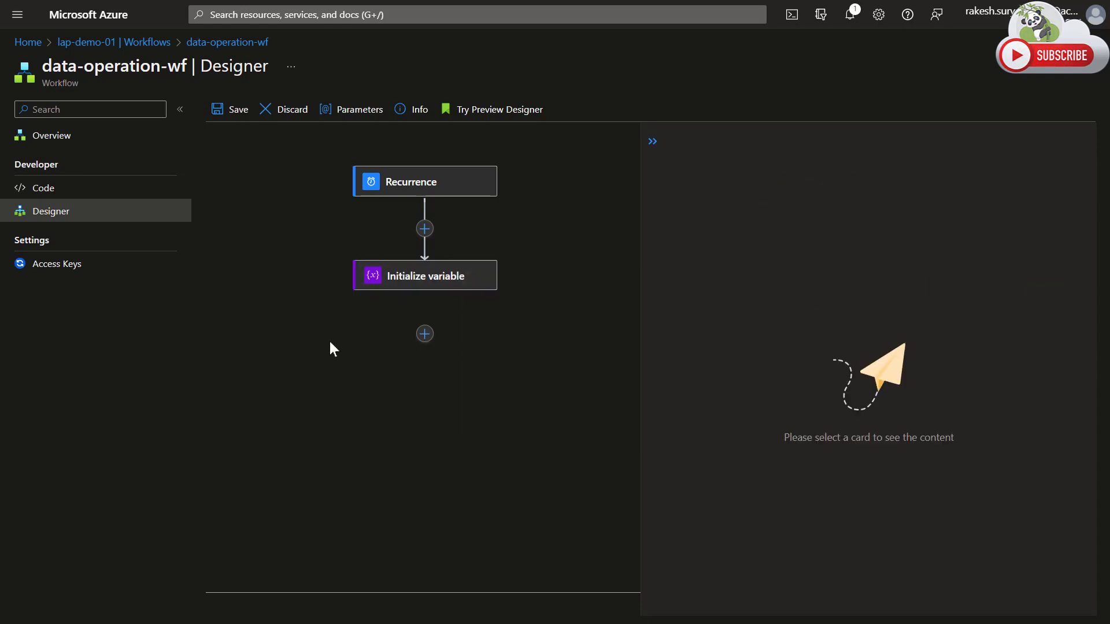
{"action": "key", "text": "alt+Tab"}
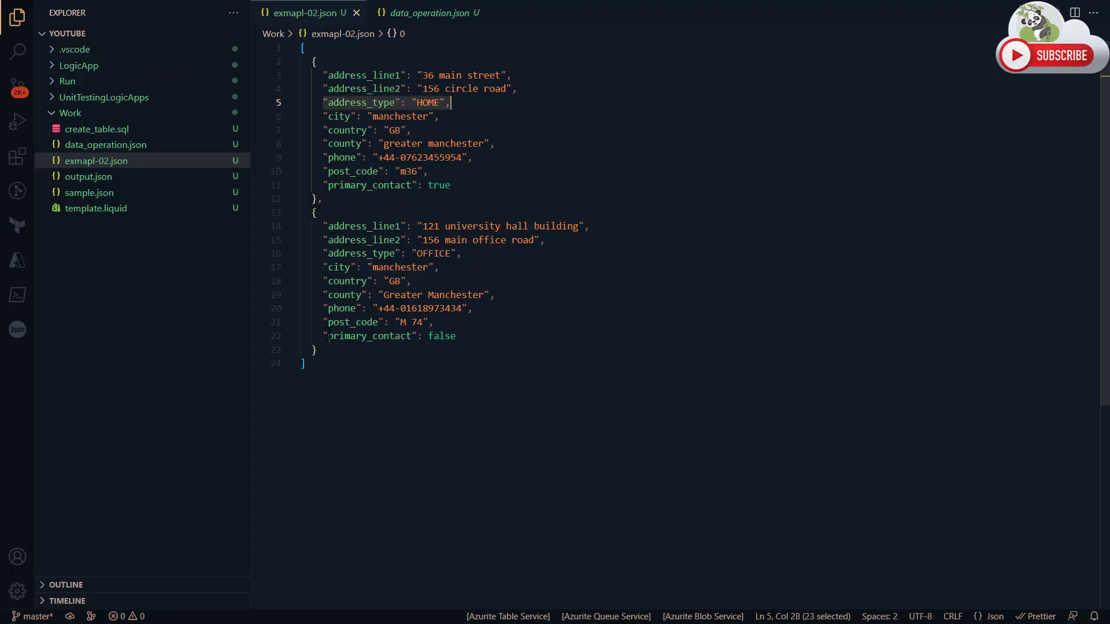
{"action": "left_click", "coordinate": [439, 281]}
{"action": "key", "text": "ctrl+a"}
{"action": "key", "text": "ctrl+c"}
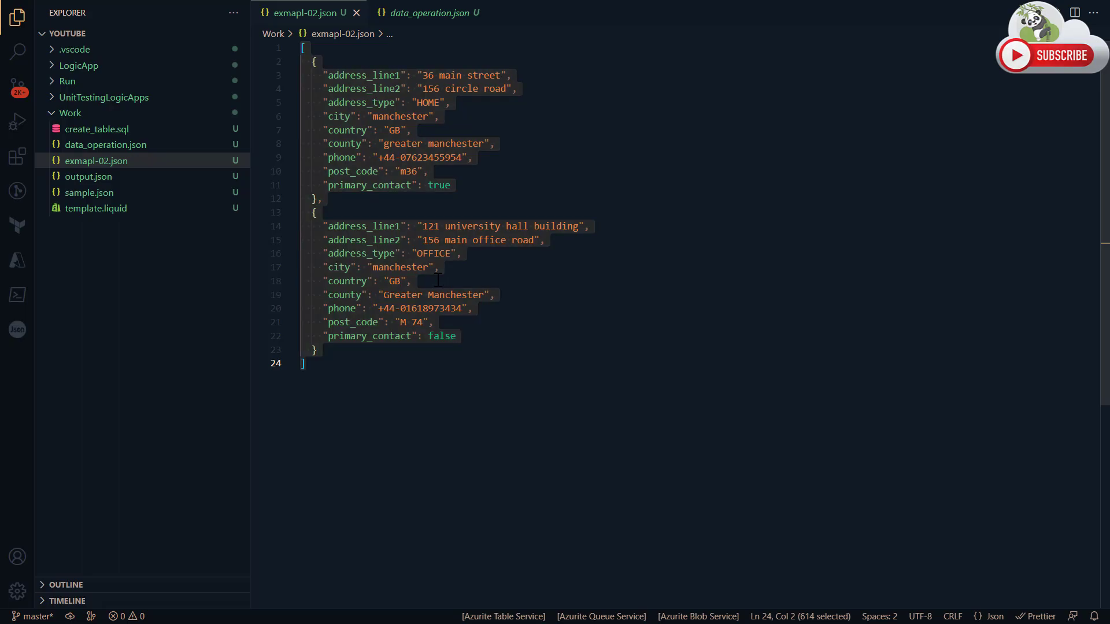
{"action": "key", "text": "alt+Tab"}
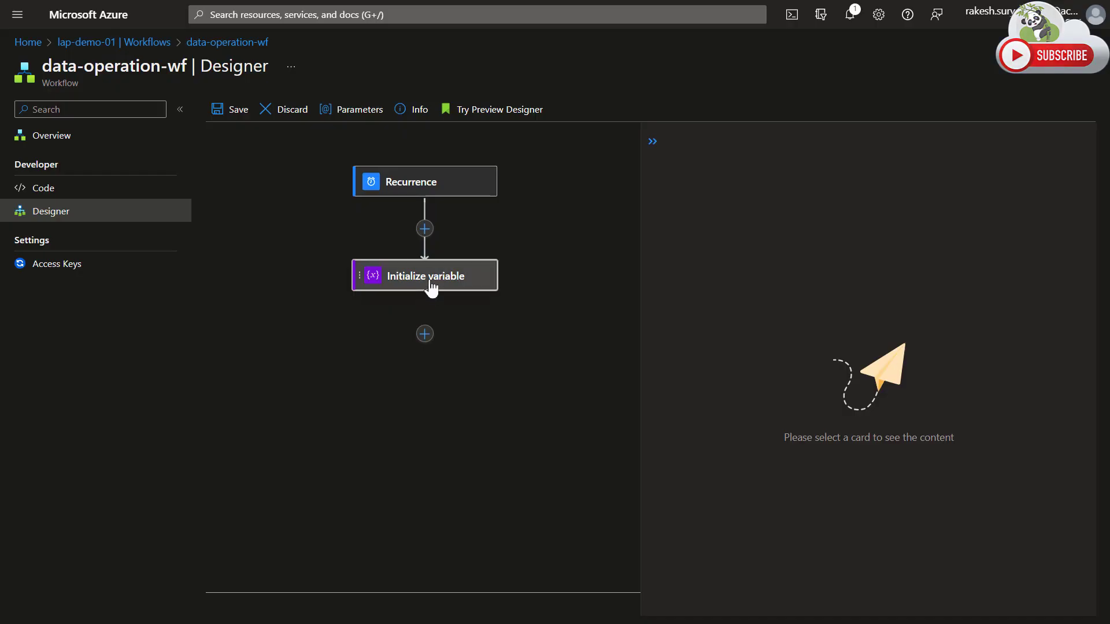
{"action": "left_click", "coordinate": [798, 266]}
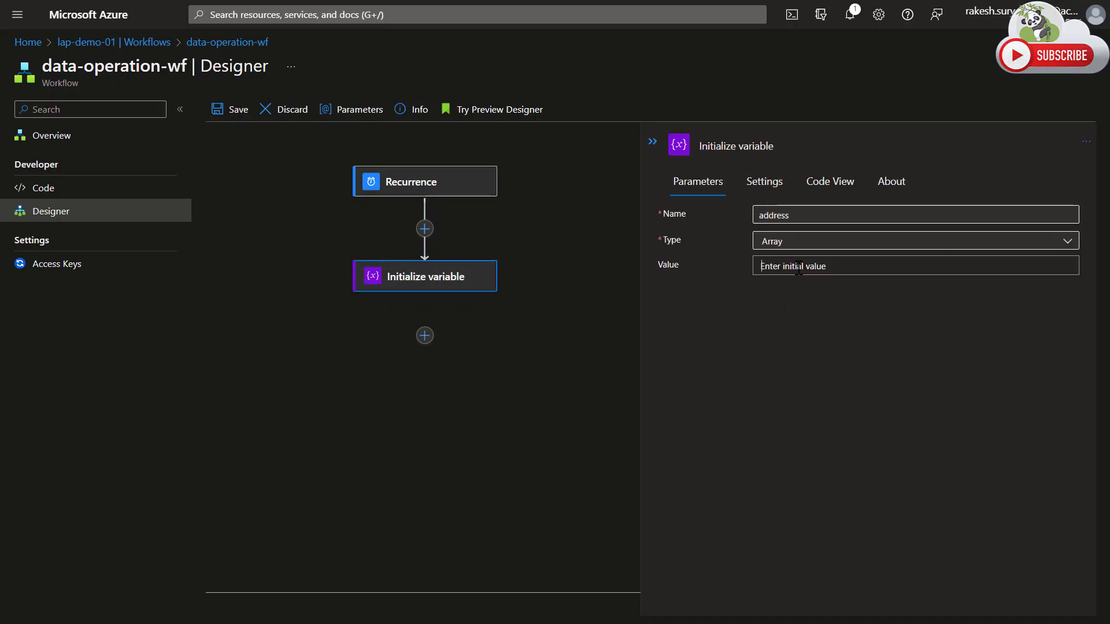
{"action": "key", "text": "ctrl+v"}
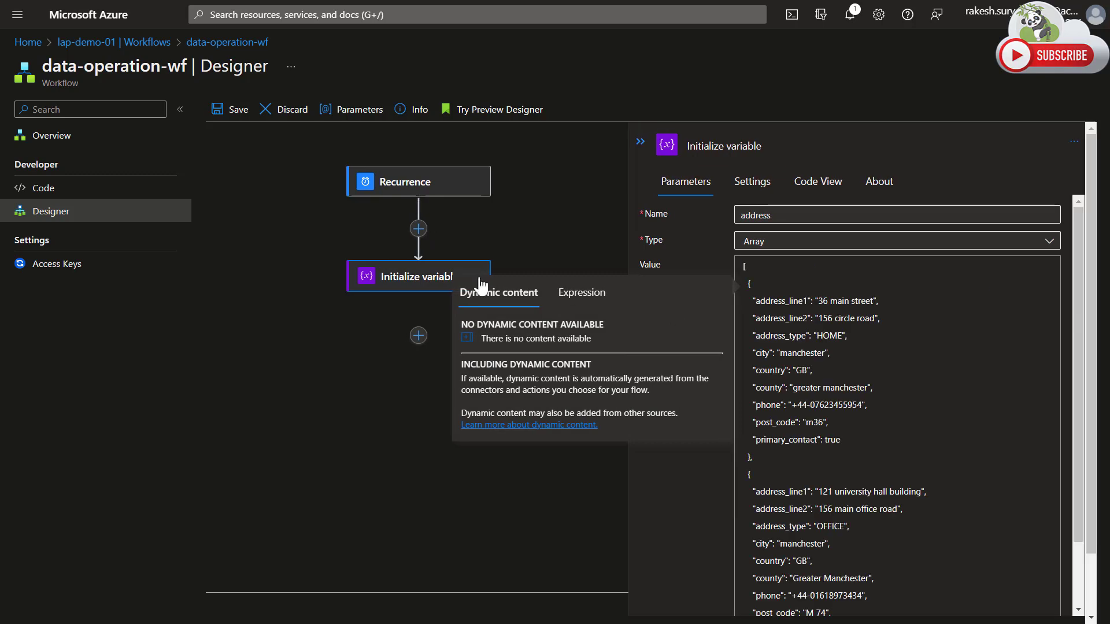
{"action": "left_click", "coordinate": [320, 382]}
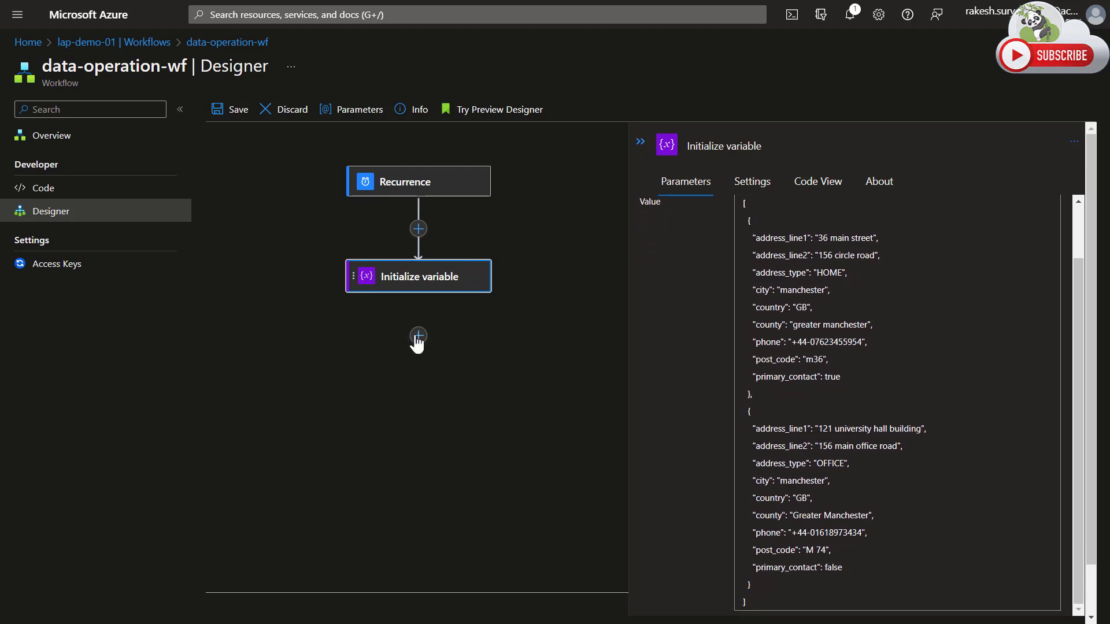
Add a Filter array action from Data Operations after the Initialize variable action.
{"action": "left_click", "coordinate": [418, 337]}
{"action": "left_click", "coordinate": [426, 364]}
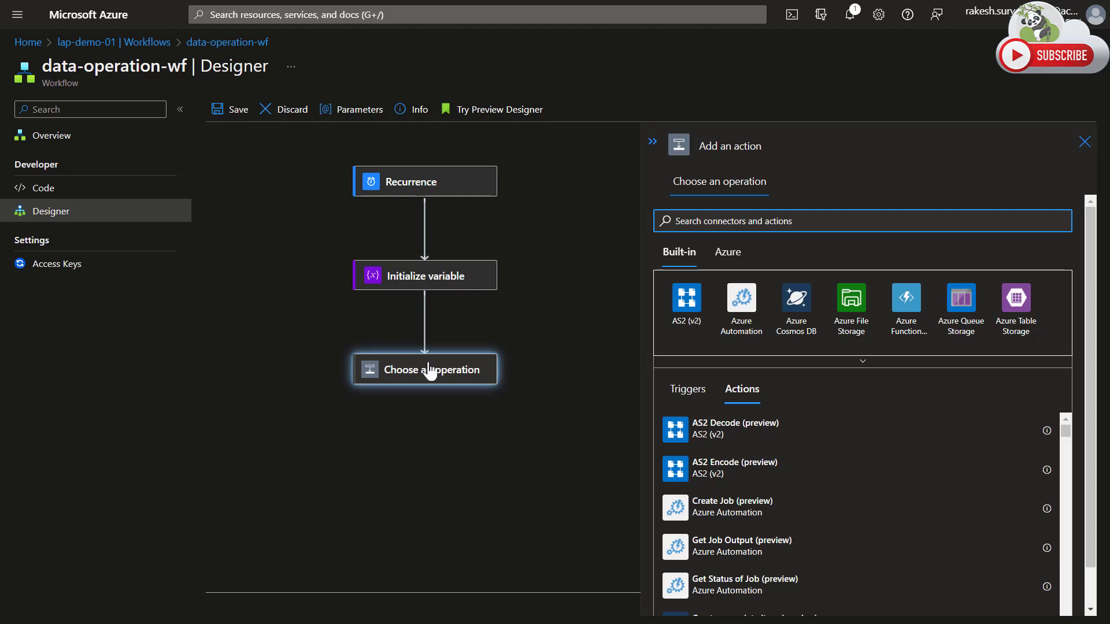
{"action": "left_click", "coordinate": [714, 365]}
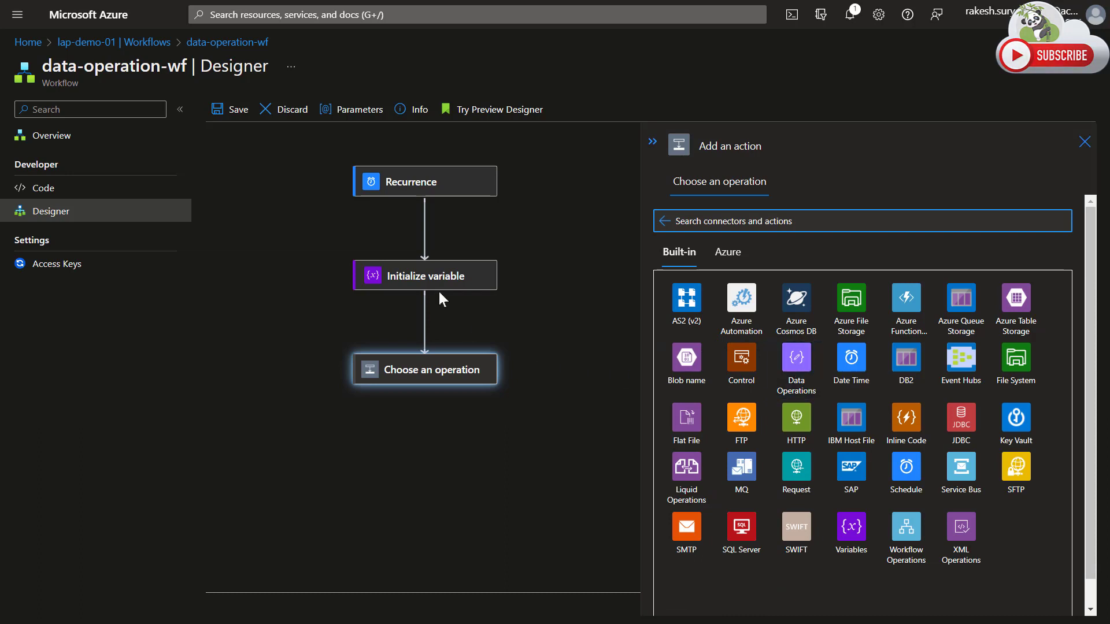
{"action": "left_click", "coordinate": [805, 366]}
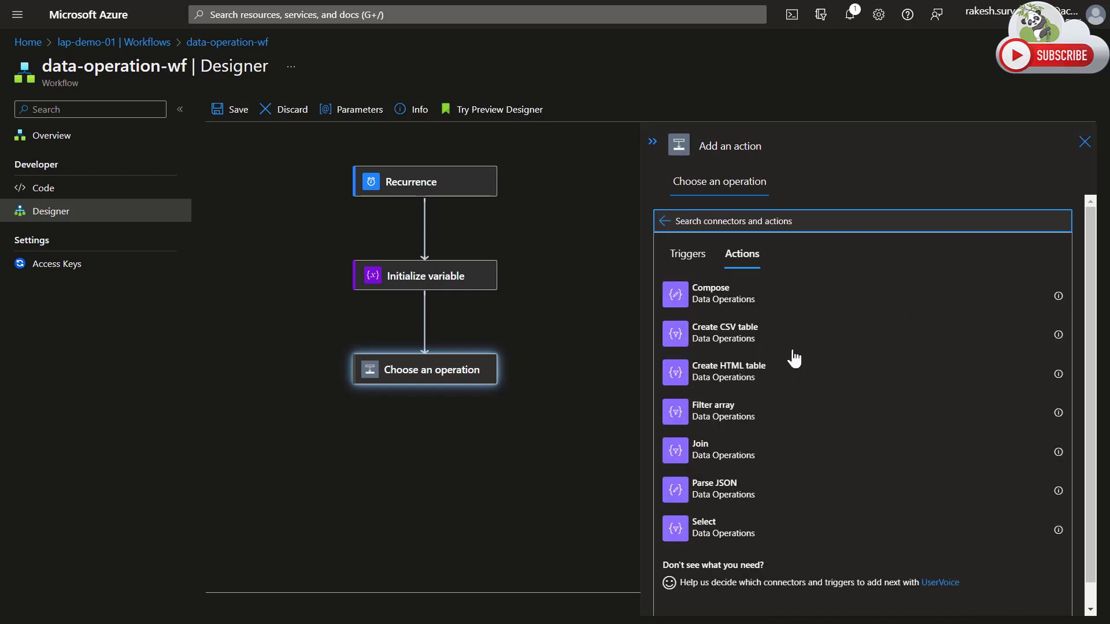
{"action": "left_click", "coordinate": [674, 412]}
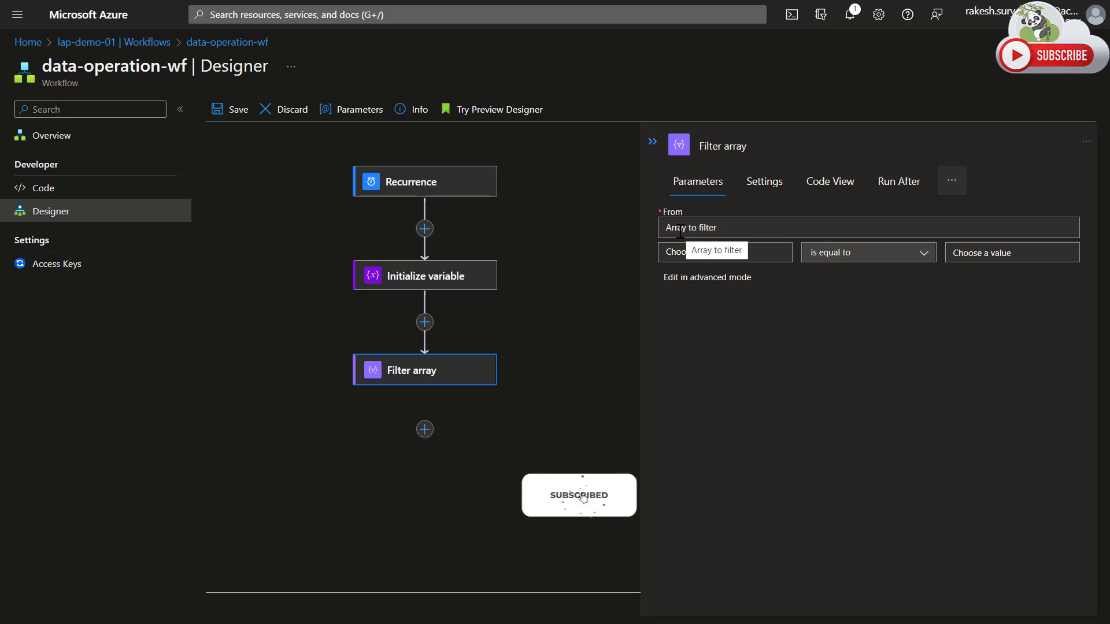
Set the Filter array action's source to the address variable.
{"action": "left_click", "coordinate": [680, 229]}
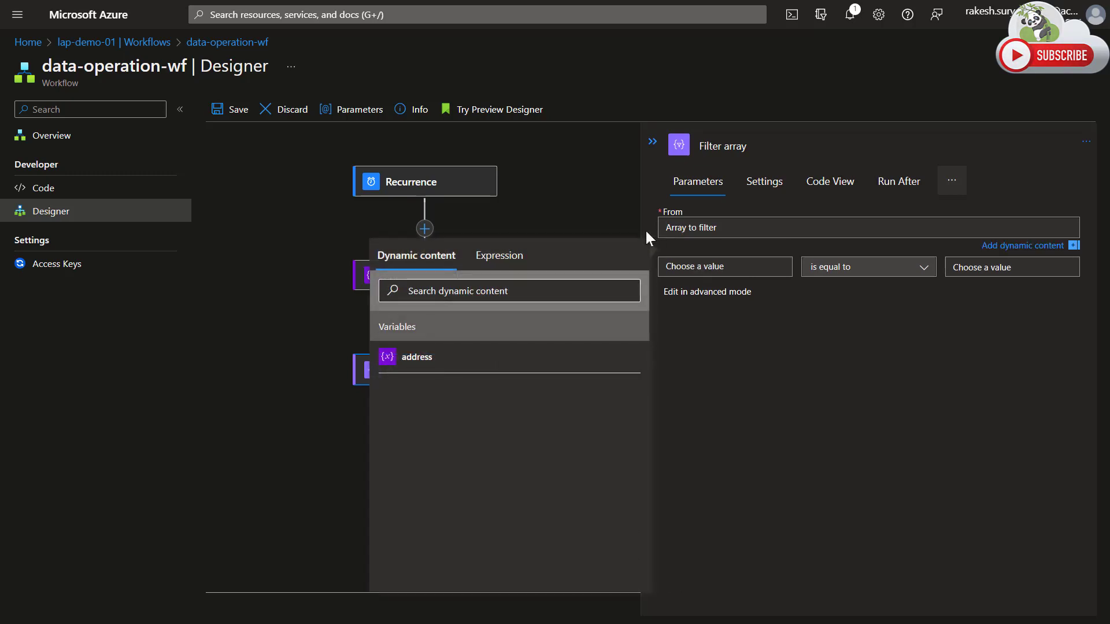
{"action": "left_click", "coordinate": [409, 360]}
{"action": "left_click", "coordinate": [845, 491]}
{"action": "left_click", "coordinate": [703, 250]}
{"action": "left_click", "coordinate": [768, 408]}
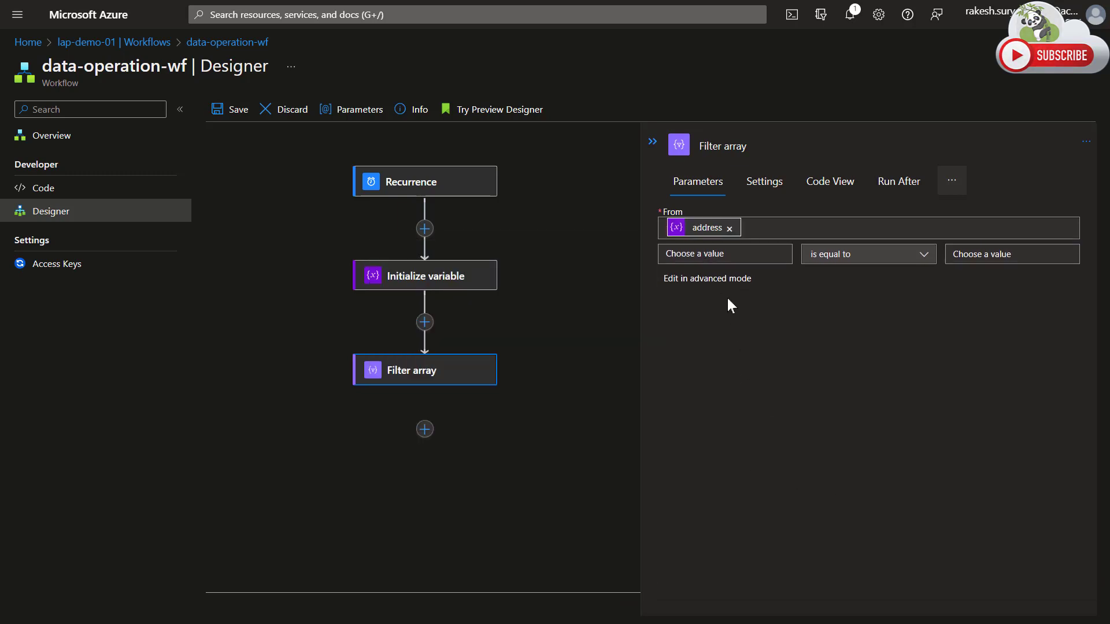
Review the first object in the address variable's value, examining its address_line1 and address_type properties.
{"action": "left_click", "coordinate": [735, 254]}
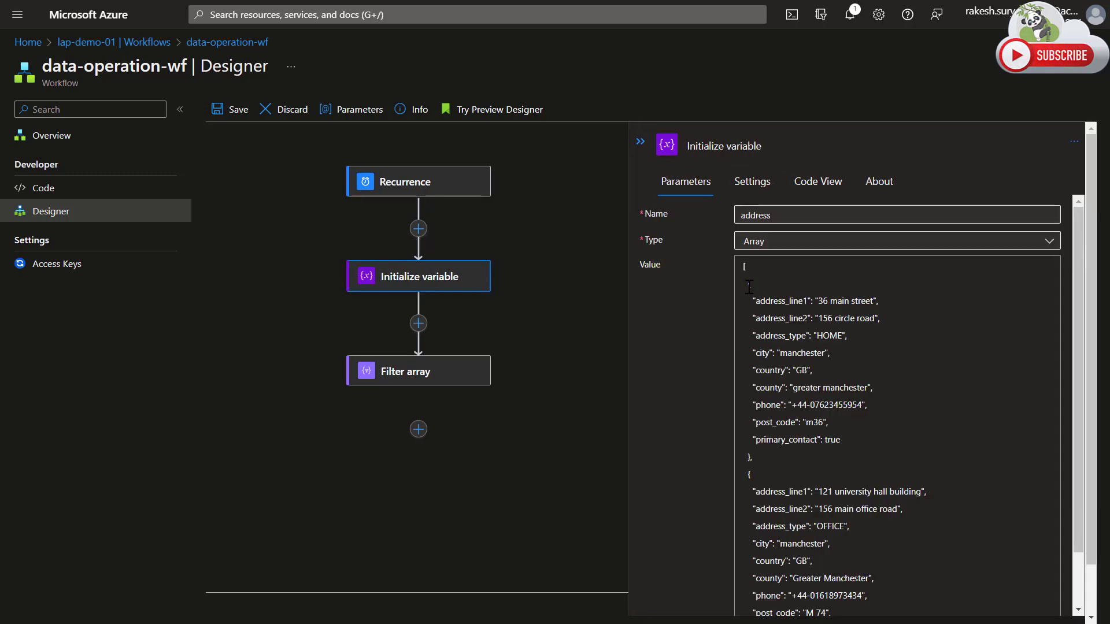
{"action": "left_click_drag", "start_coordinate": [749, 287], "coordinate": [751, 459]}
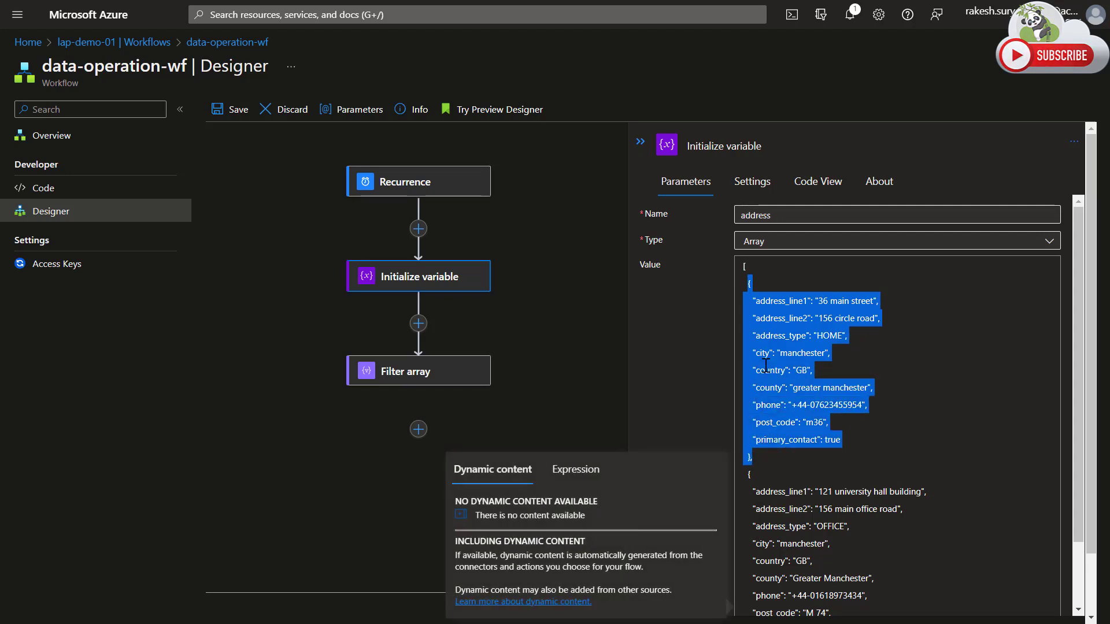
{"action": "left_click", "coordinate": [767, 282]}
{"action": "left_click_drag", "start_coordinate": [753, 301], "coordinate": [849, 436]}
{"action": "left_click", "coordinate": [801, 308]}
{"action": "double_click", "coordinate": [790, 302]}
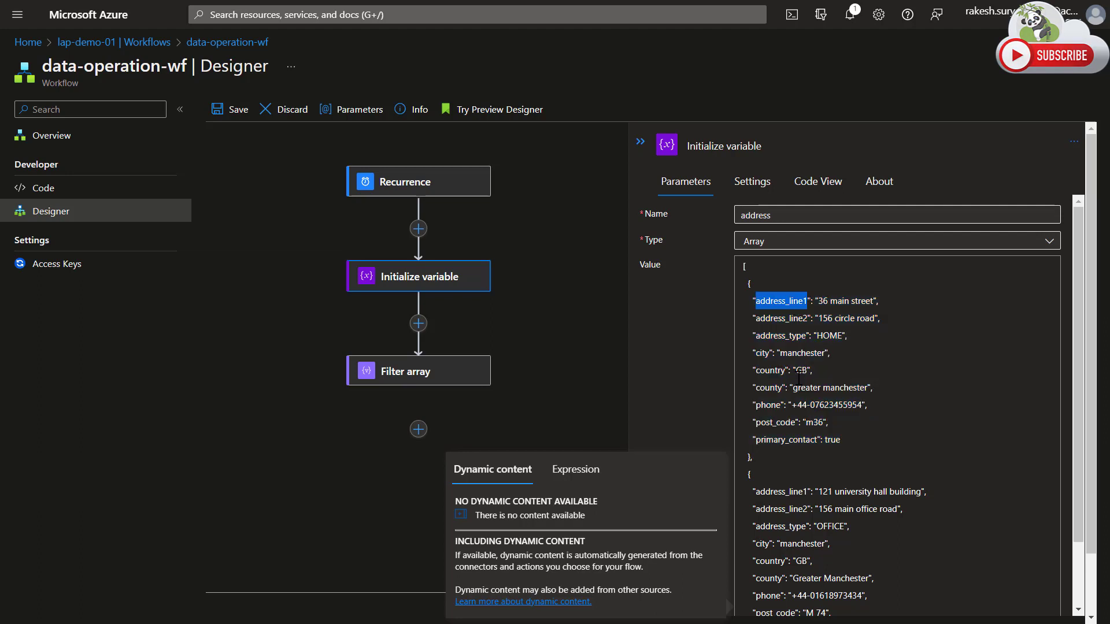
{"action": "double_click", "coordinate": [782, 336]}
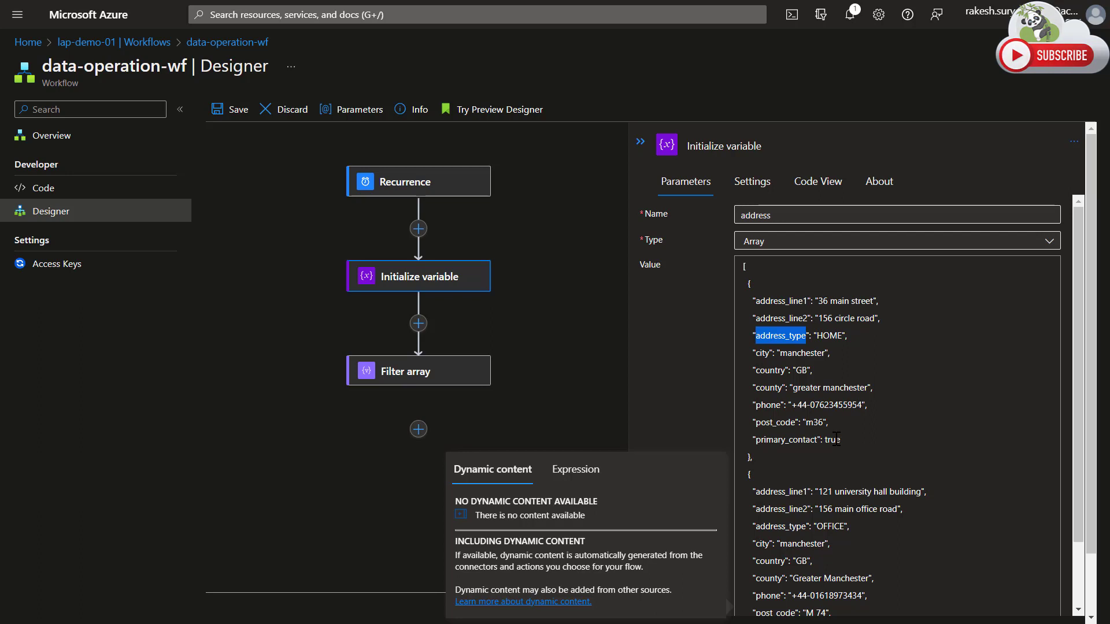
Set the left operand of the Filter array condition to the expression item()?['address_type'].
{"action": "left_click", "coordinate": [422, 373]}
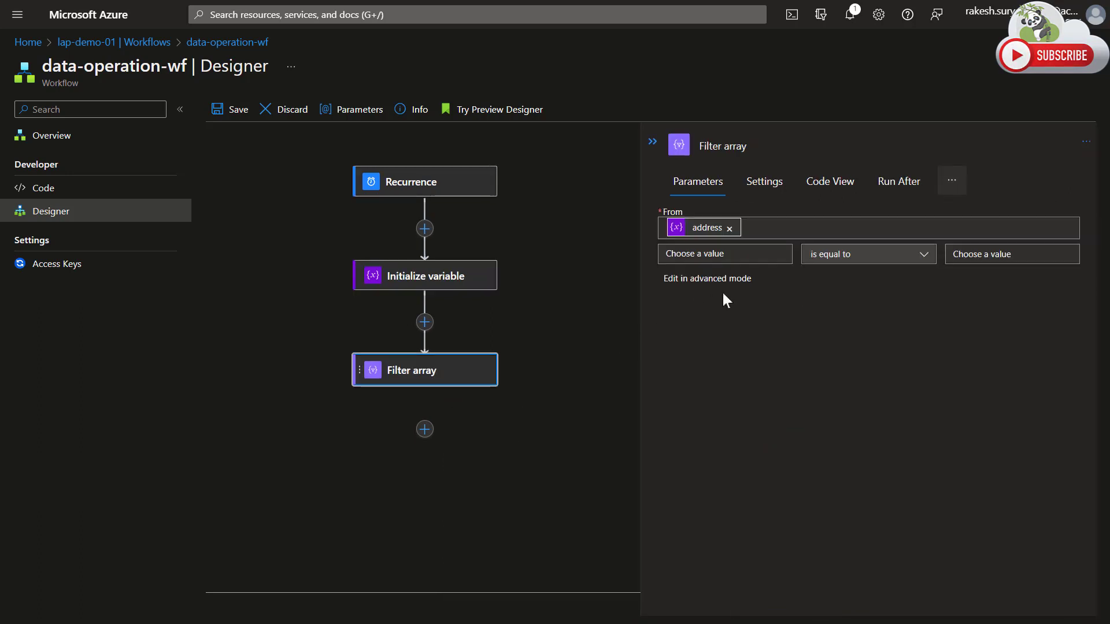
{"action": "left_click", "coordinate": [707, 254]}
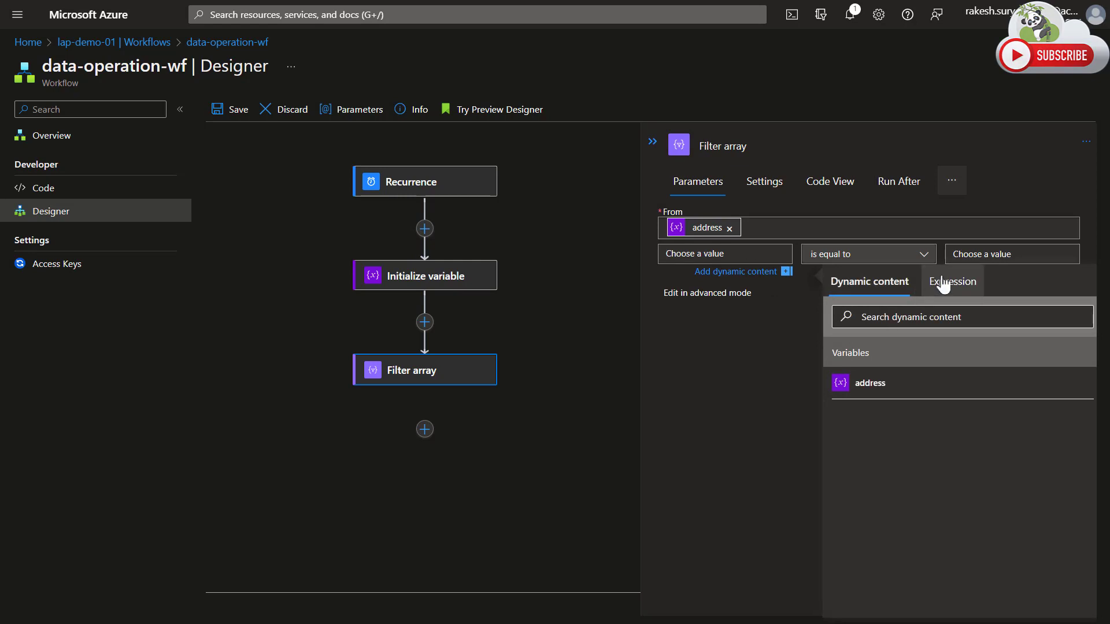
{"action": "left_click", "coordinate": [944, 285]}
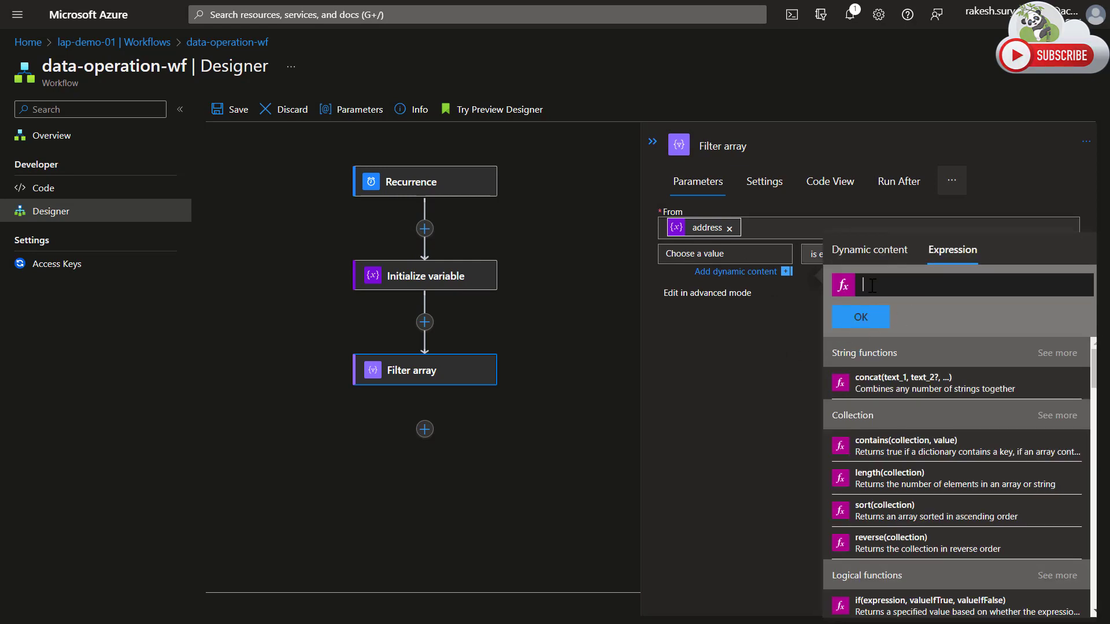
{"action": "type", "text": "item()"}
{"action": "type", "text": "?"}
{"action": "type", "text": "["}
{"action": "type", "text": "''"}
{"action": "type", "text": "address_type"}
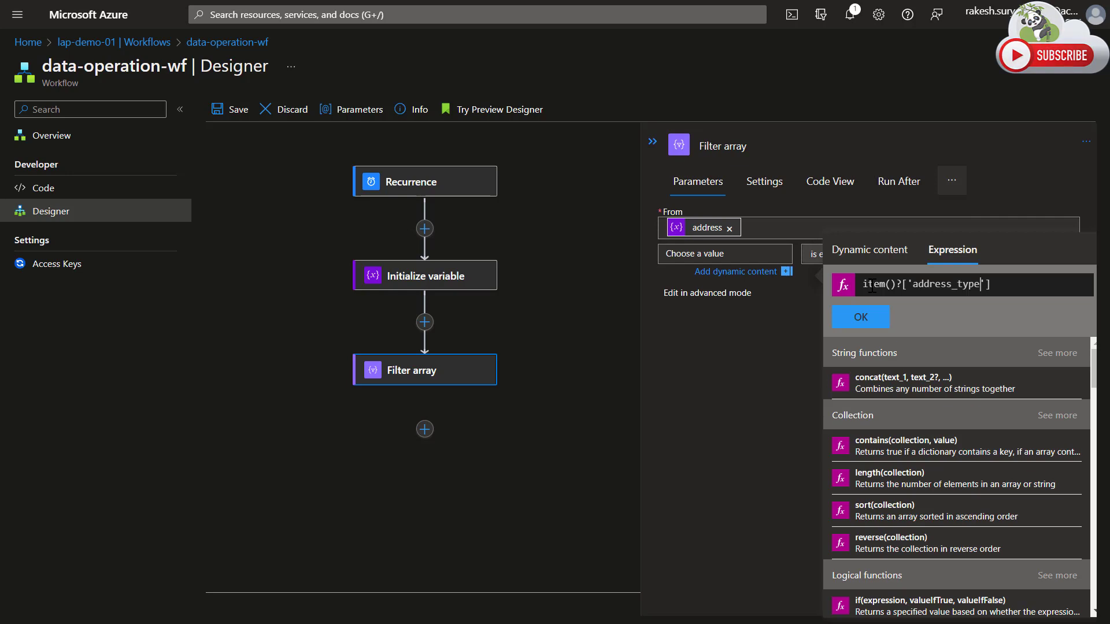
{"action": "left_click_drag", "start_coordinate": [897, 284], "coordinate": [858, 284]}
{"action": "left_click_drag", "start_coordinate": [1003, 284], "coordinate": [902, 284]}
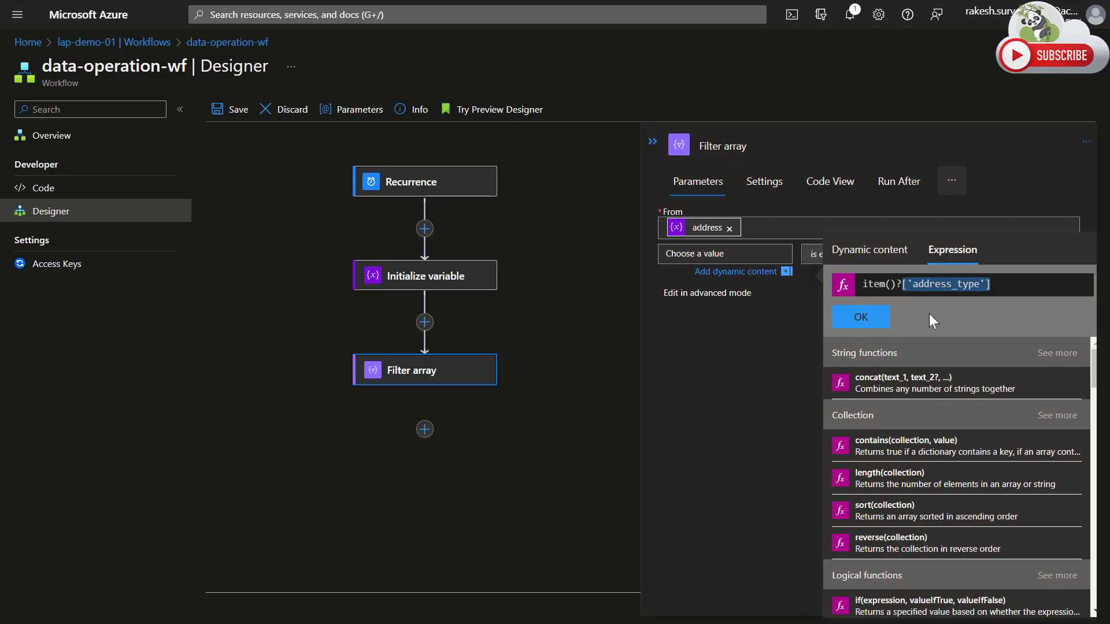
{"action": "left_click", "coordinate": [865, 318]}
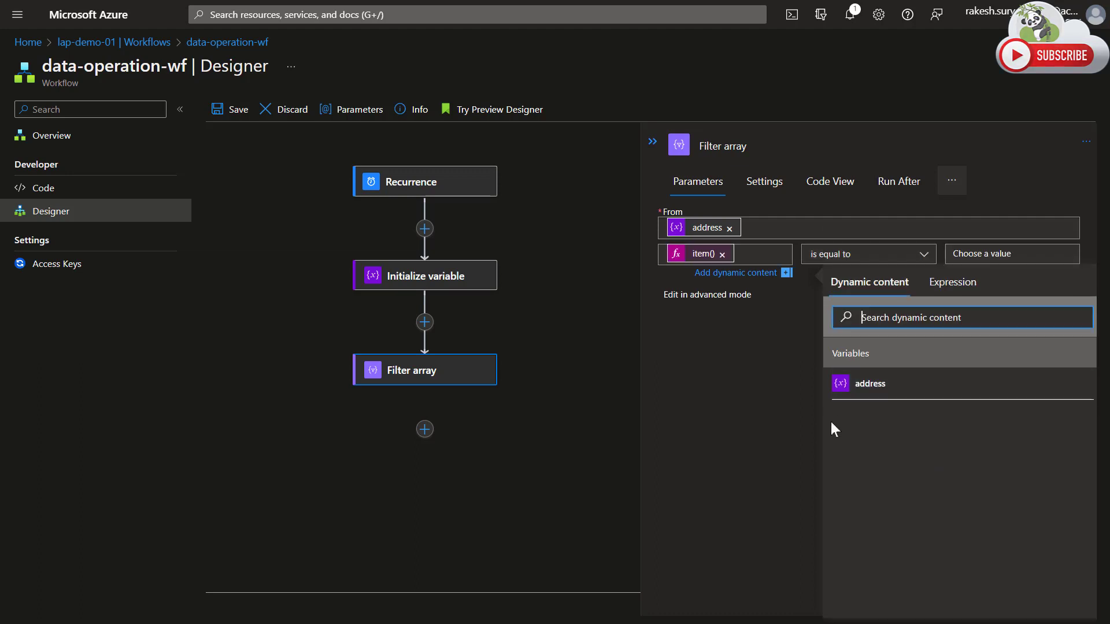
Check the item expression in the filter condition and review the available comparison operators, keeping is equal to.
{"action": "left_click", "coordinate": [798, 310]}
{"action": "left_click", "coordinate": [704, 255]}
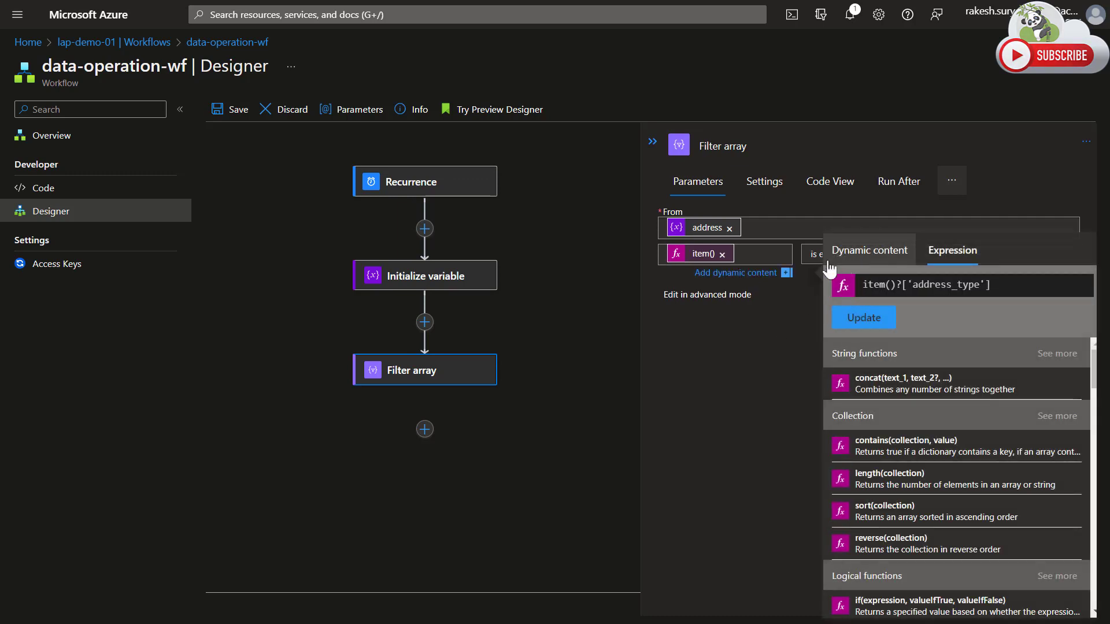
{"action": "left_click", "coordinate": [761, 349]}
{"action": "left_click", "coordinate": [704, 254]}
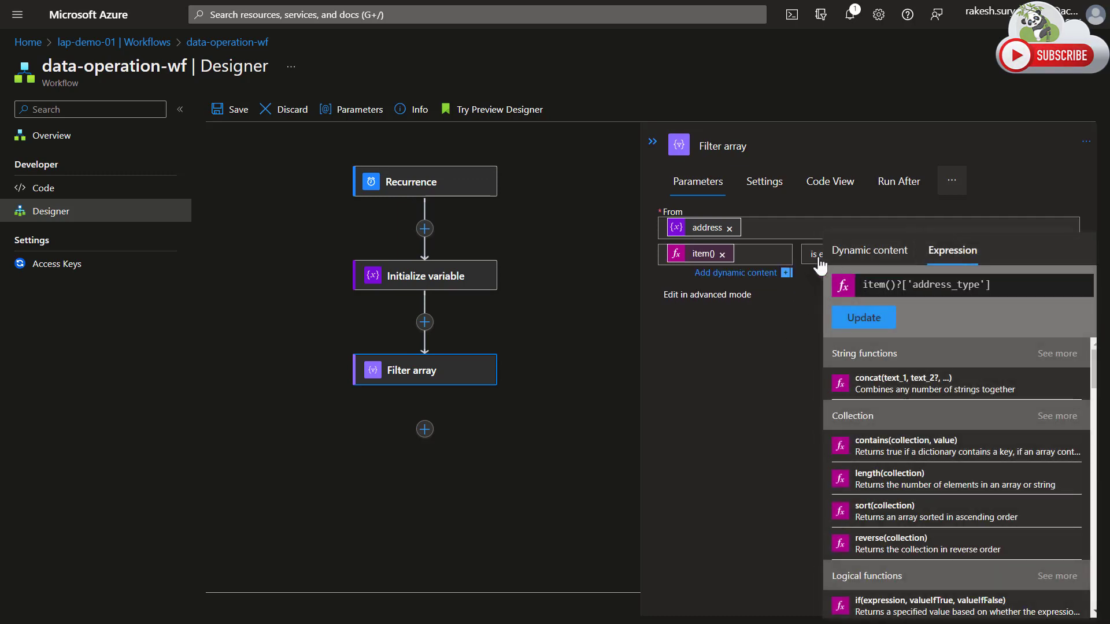
{"action": "left_click", "coordinate": [820, 262]}
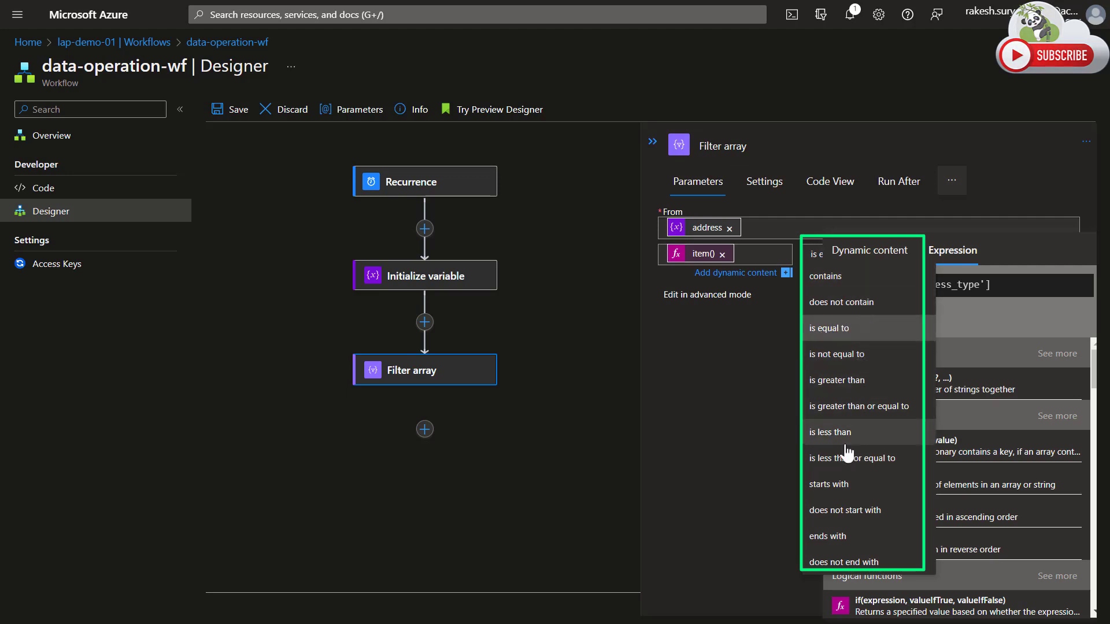
{"action": "left_click", "coordinate": [724, 455]}
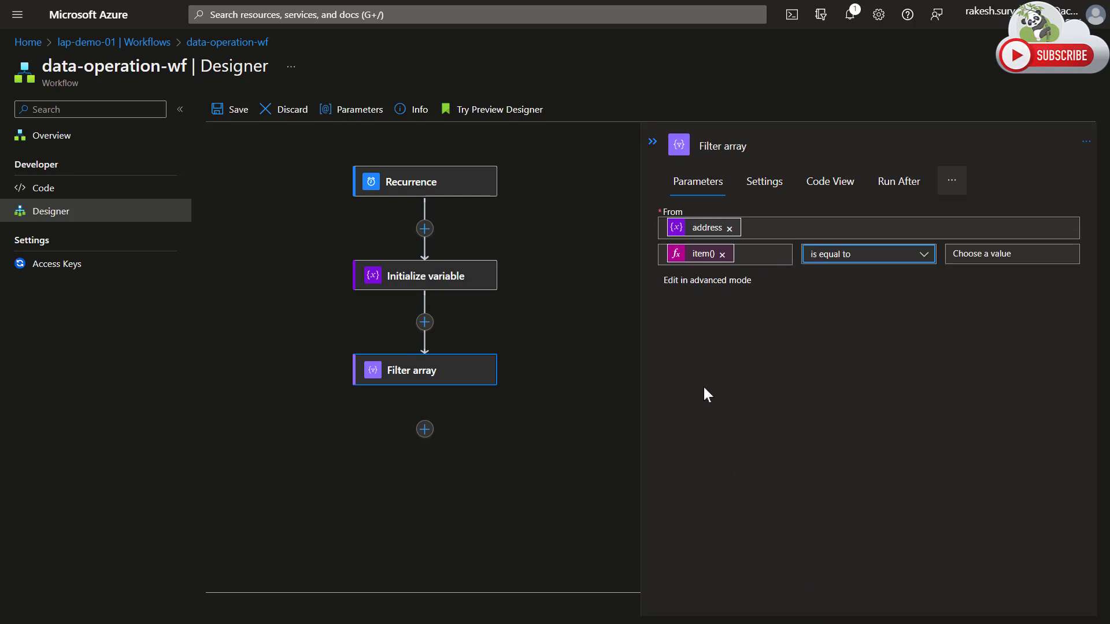
{"action": "left_click", "coordinate": [986, 255]}
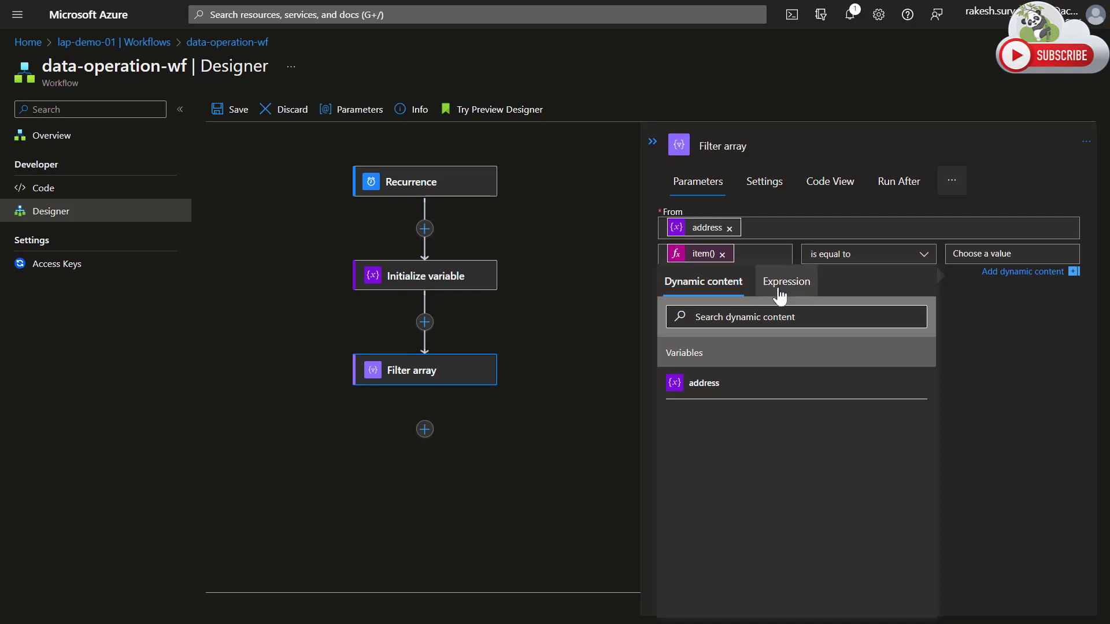
{"action": "type", "text": "HOME"}
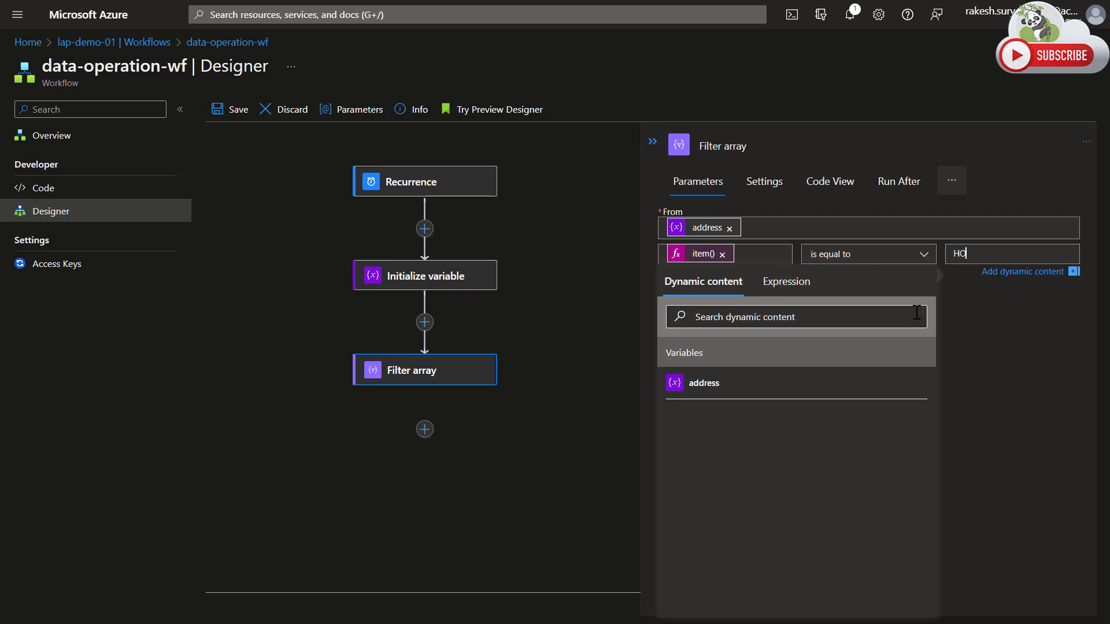
{"action": "left_click", "coordinate": [1007, 358]}
{"action": "double_click", "coordinate": [962, 255]}
{"action": "key", "text": "BackSpace"}
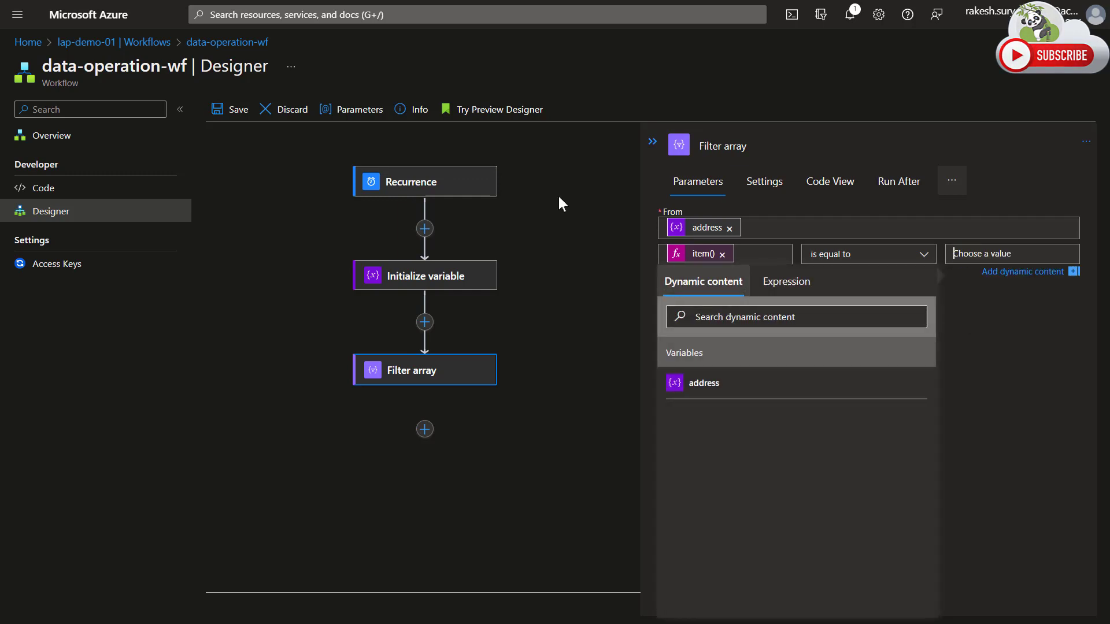
Create a new workflow parameter named addres_type.
{"action": "left_click", "coordinate": [352, 111]}
{"action": "left_click", "coordinate": [691, 191]}
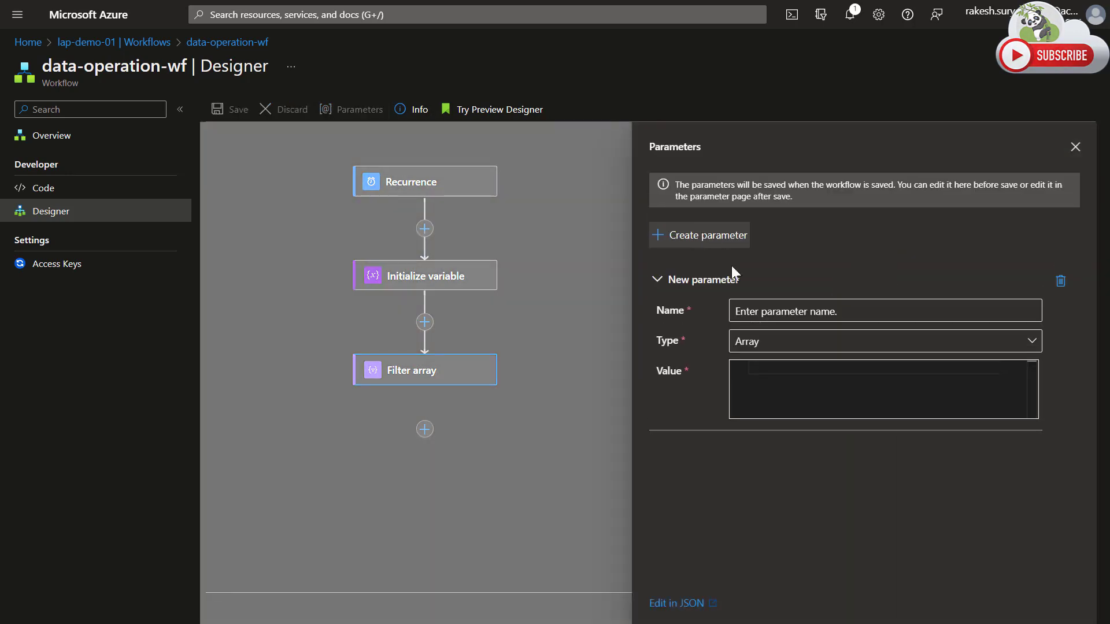
{"action": "left_click", "coordinate": [772, 311]}
{"action": "type", "text": "A"}
{"action": "key", "text": "BackSpace"}
{"action": "type", "text": "va"}
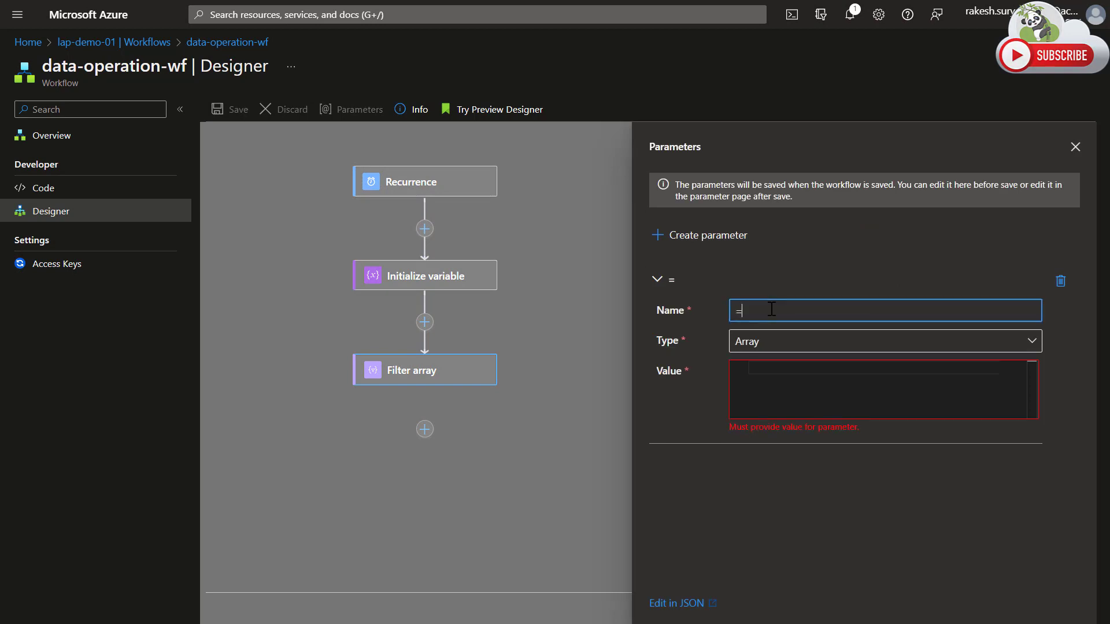
{"action": "key", "text": "BackSpace"}
{"action": "key", "text": "BackSpace"}
{"action": "type", "text": "addres_type"}
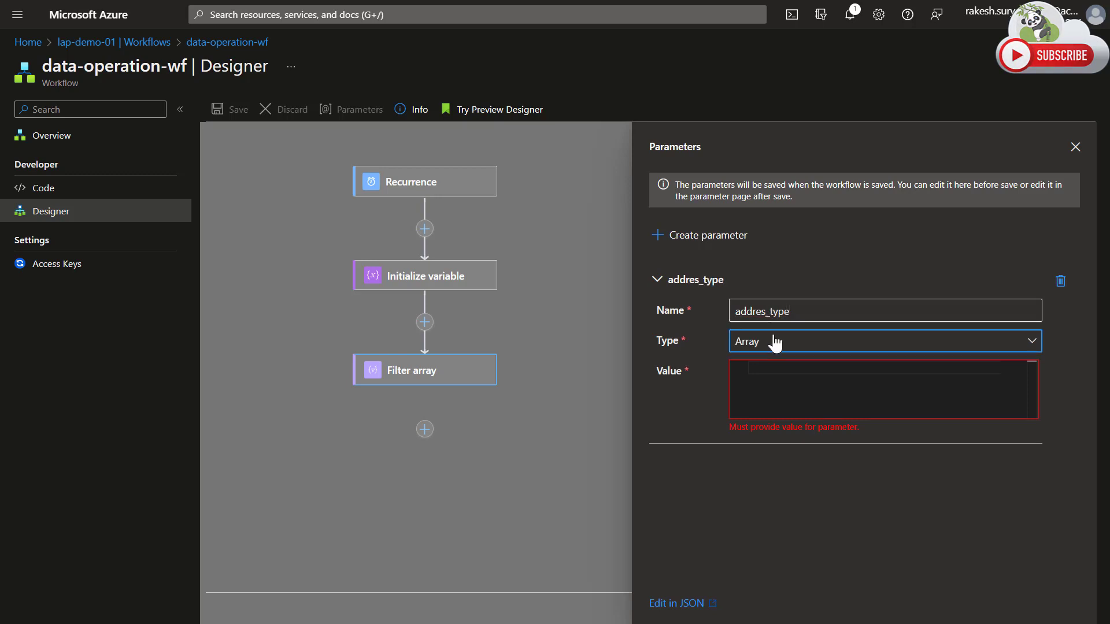
Give the addres_type parameter the String type and the value HOME, and extend its name to addres_type_home.
{"action": "left_click", "coordinate": [773, 341]}
{"action": "left_click", "coordinate": [758, 495]}
{"action": "left_click", "coordinate": [766, 382]}
{"action": "type", "text": "HOME"}
{"action": "left_click", "coordinate": [801, 312]}
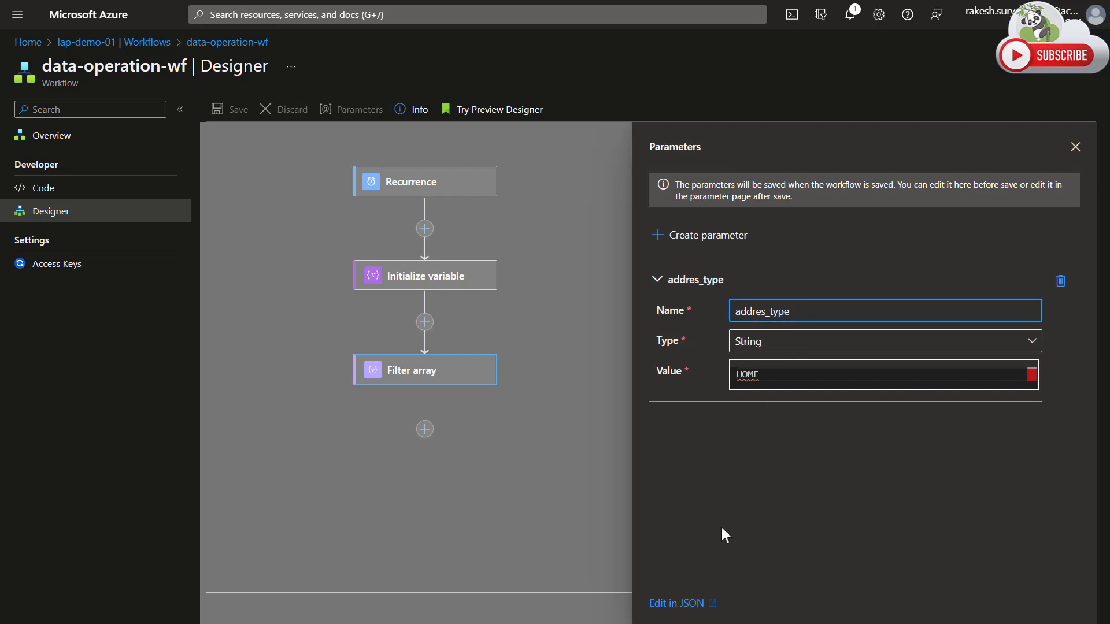
{"action": "type", "text": "_home"}
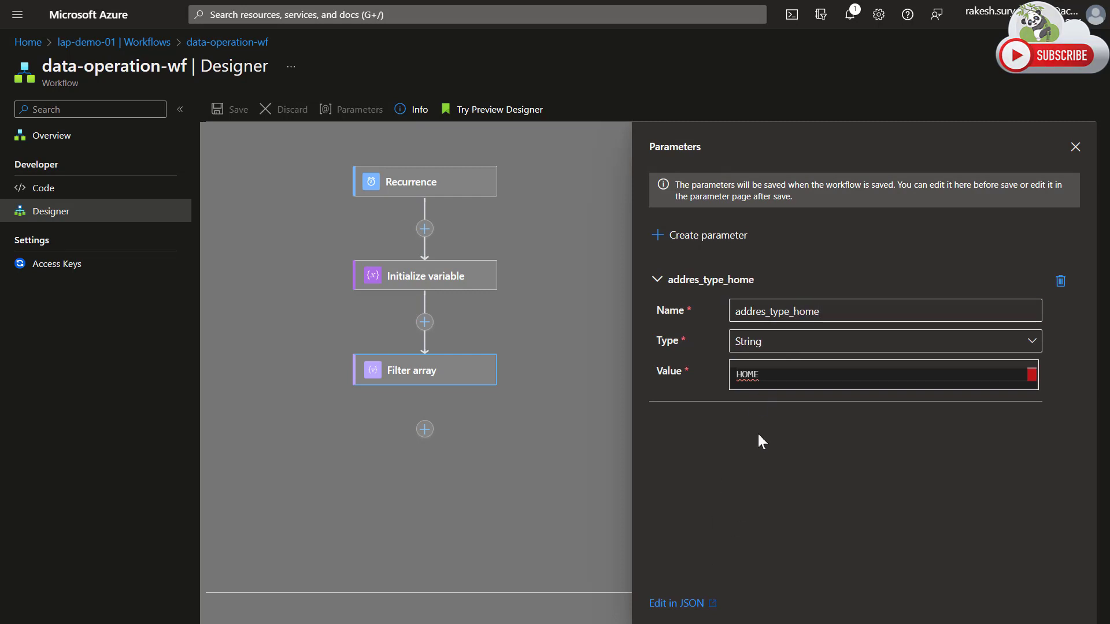
{"action": "left_click", "coordinate": [686, 281]}
{"action": "left_click", "coordinate": [1075, 147]}
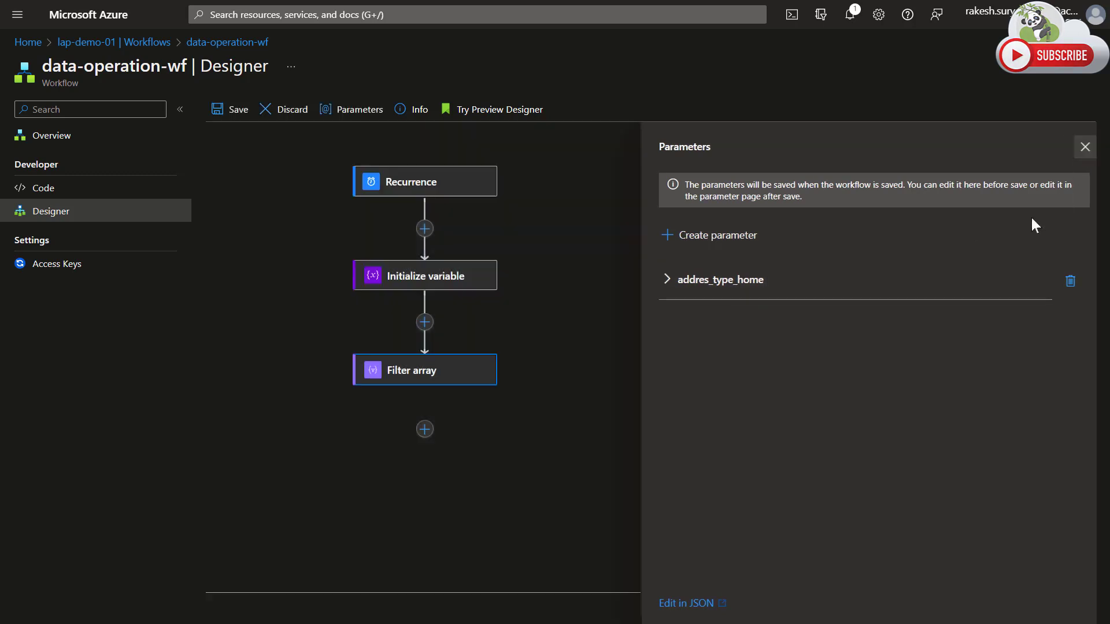
Set the comparison value of the Filter array condition to the addres_type_home parameter.
{"action": "left_click", "coordinate": [983, 253]}
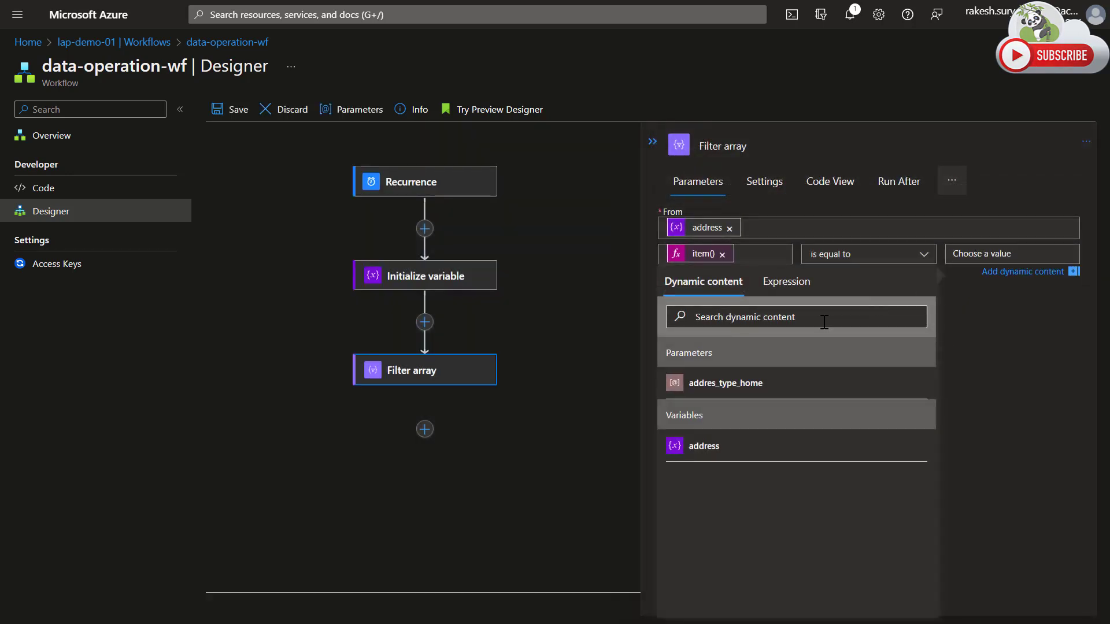
{"action": "left_click", "coordinate": [685, 387]}
{"action": "left_click", "coordinate": [981, 437]}
{"action": "left_click", "coordinate": [702, 257]}
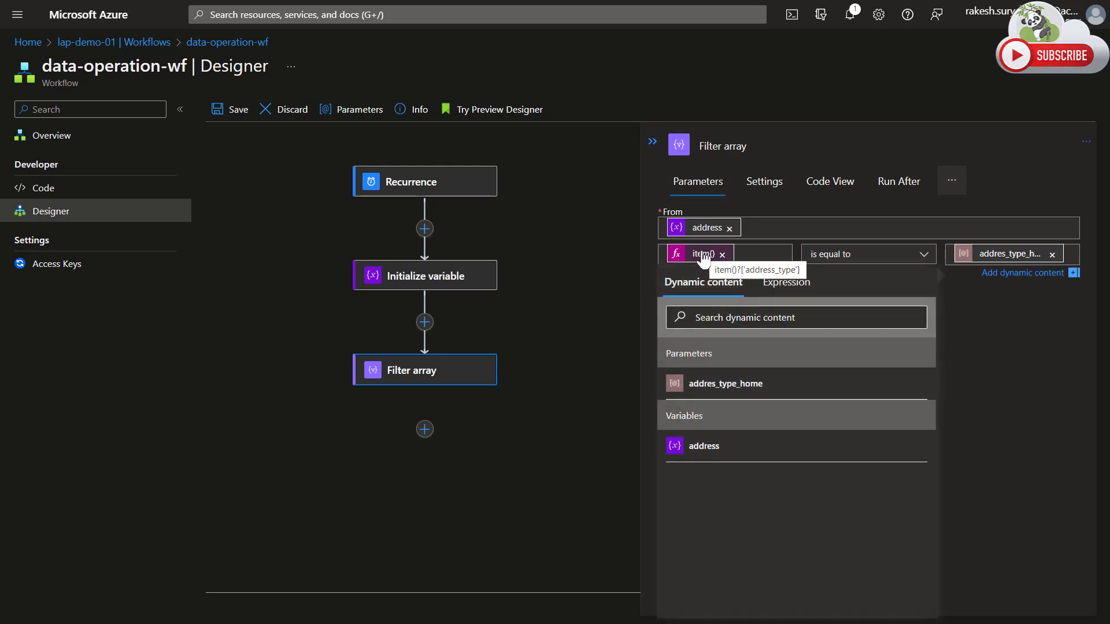
{"action": "left_click", "coordinate": [1007, 362]}
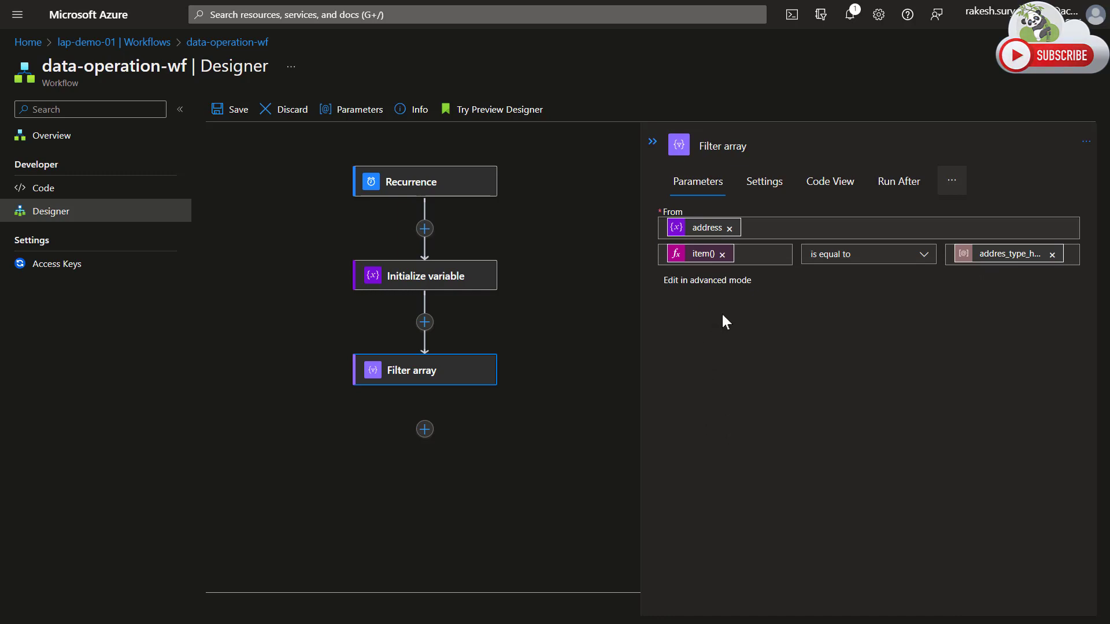
Save the workflow and inspect the filter condition in advanced mode before returning to basic mode.
{"action": "left_click", "coordinate": [231, 116]}
{"action": "left_click", "coordinate": [689, 279]}
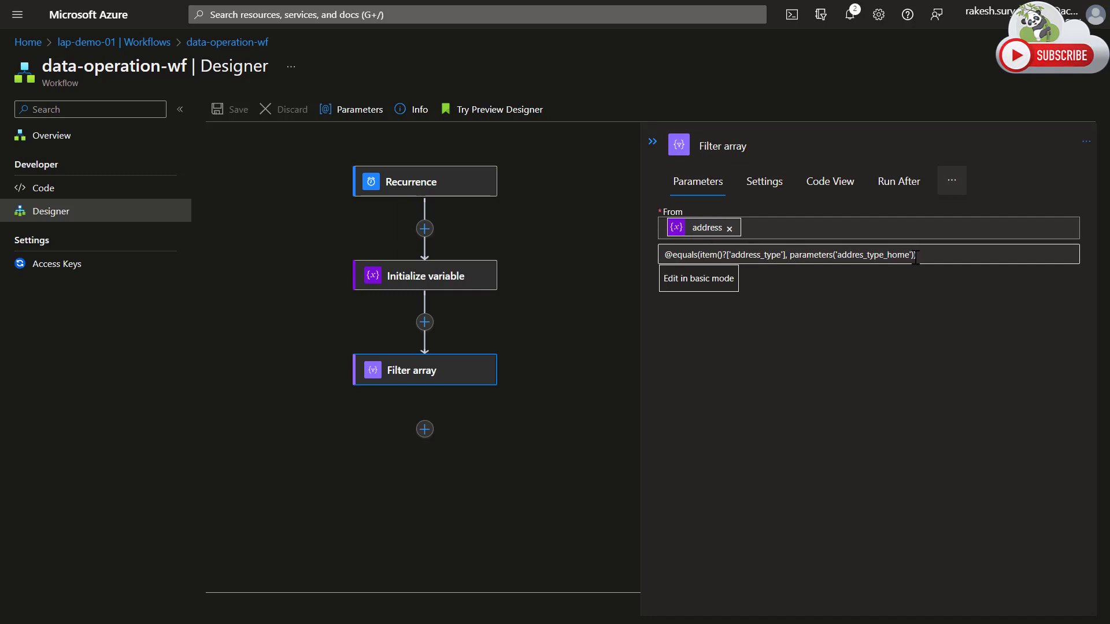
{"action": "left_click", "coordinate": [702, 282]}
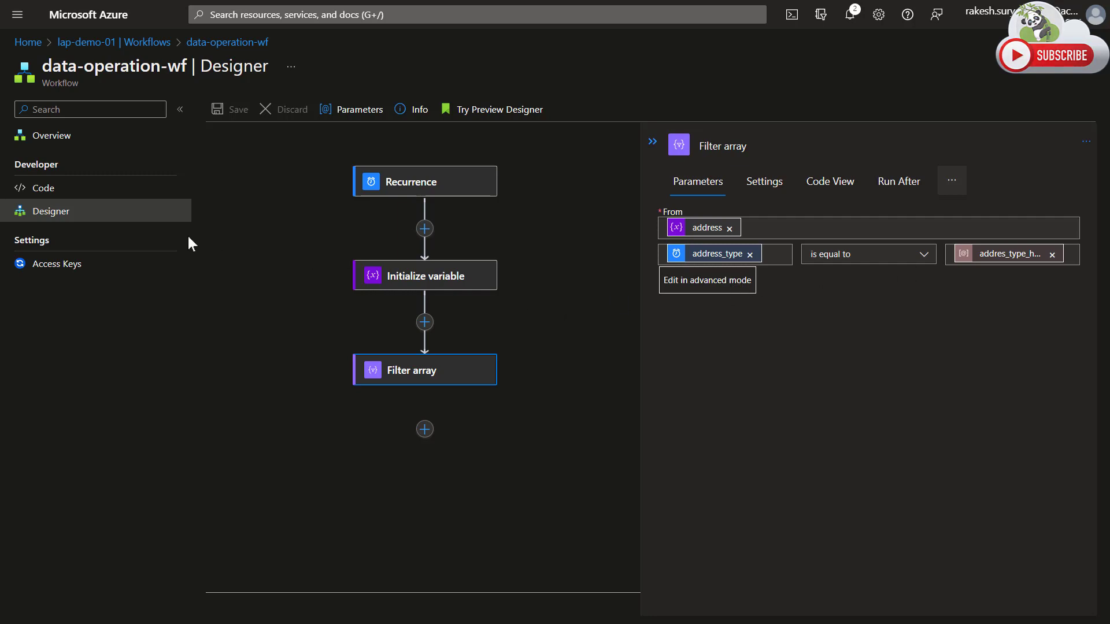
Run the workflow's trigger from its overview page and open the run listed in the run history.
{"action": "left_click", "coordinate": [101, 144]}
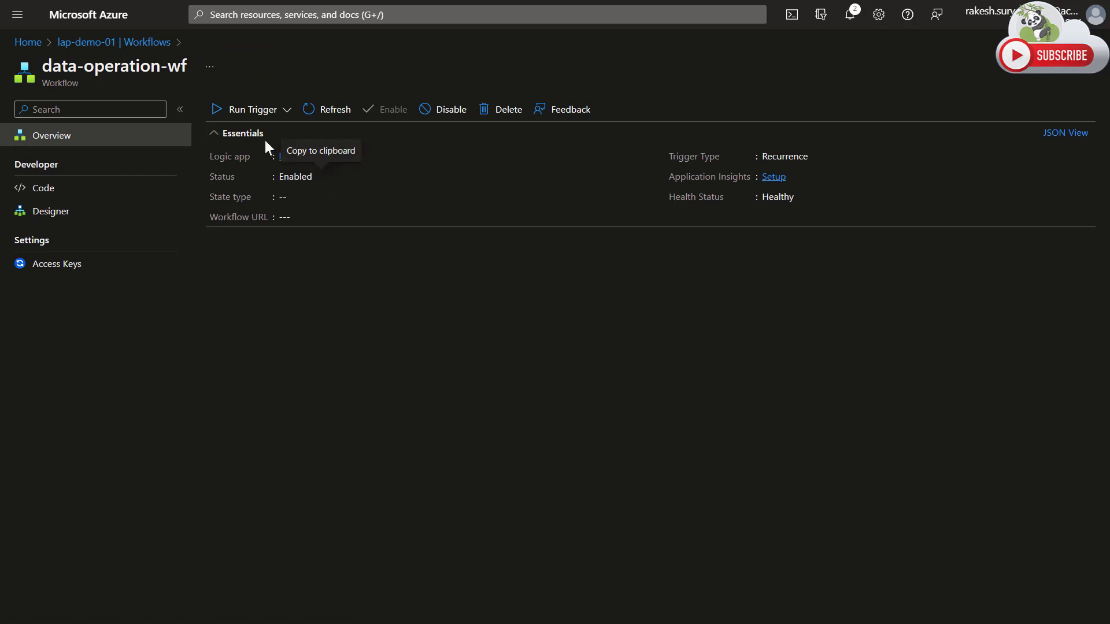
{"action": "left_click", "coordinate": [250, 114]}
{"action": "left_click", "coordinate": [219, 135]}
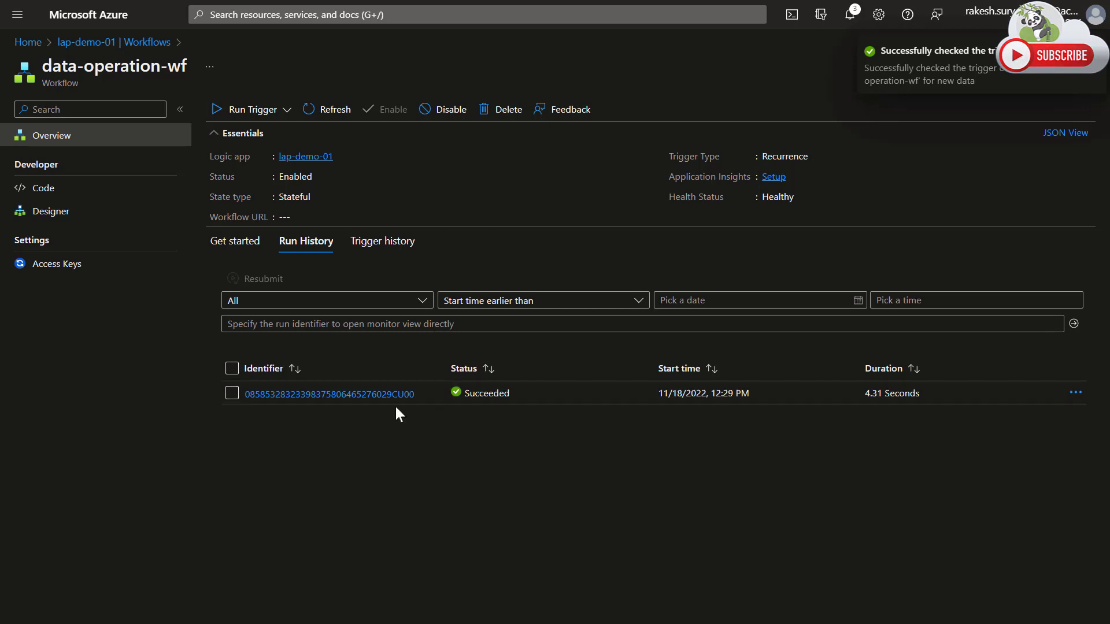
{"action": "left_click", "coordinate": [376, 395]}
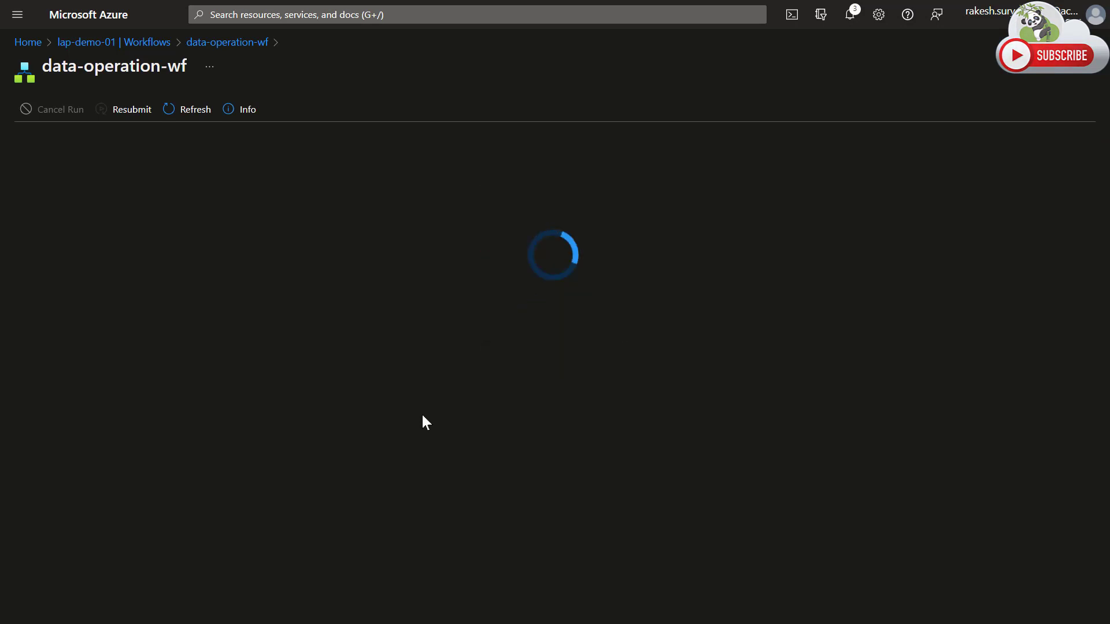
Examine the address array passed to the Initialize variable action in the run details.
{"action": "left_click", "coordinate": [531, 286]}
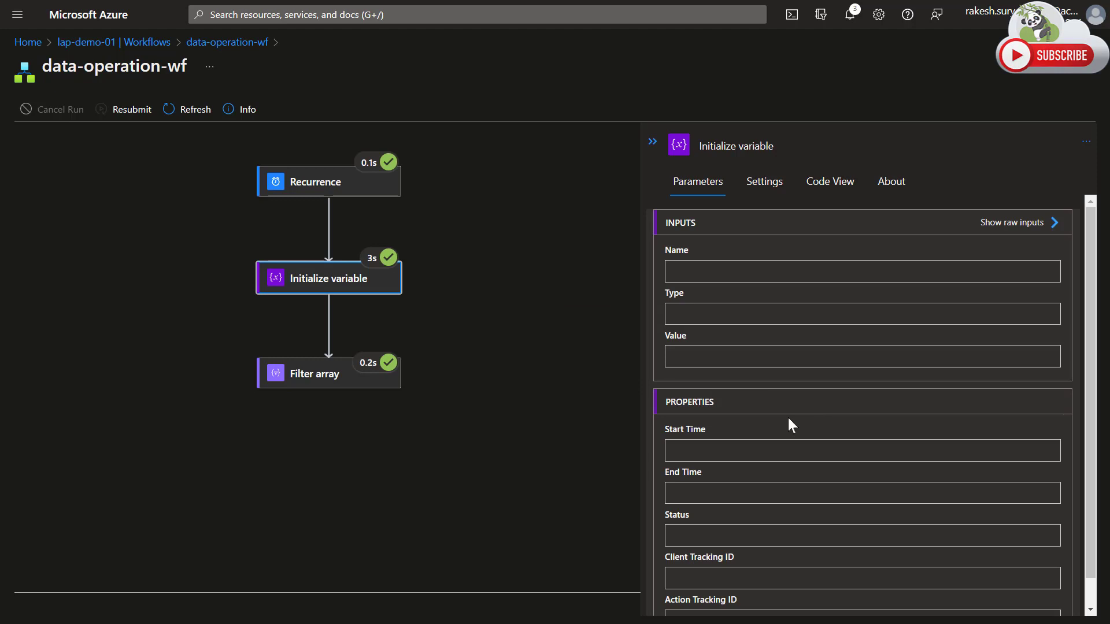
{"action": "scroll", "coordinate": [809, 399], "scroll_direction": "down", "scroll_amount": 8}
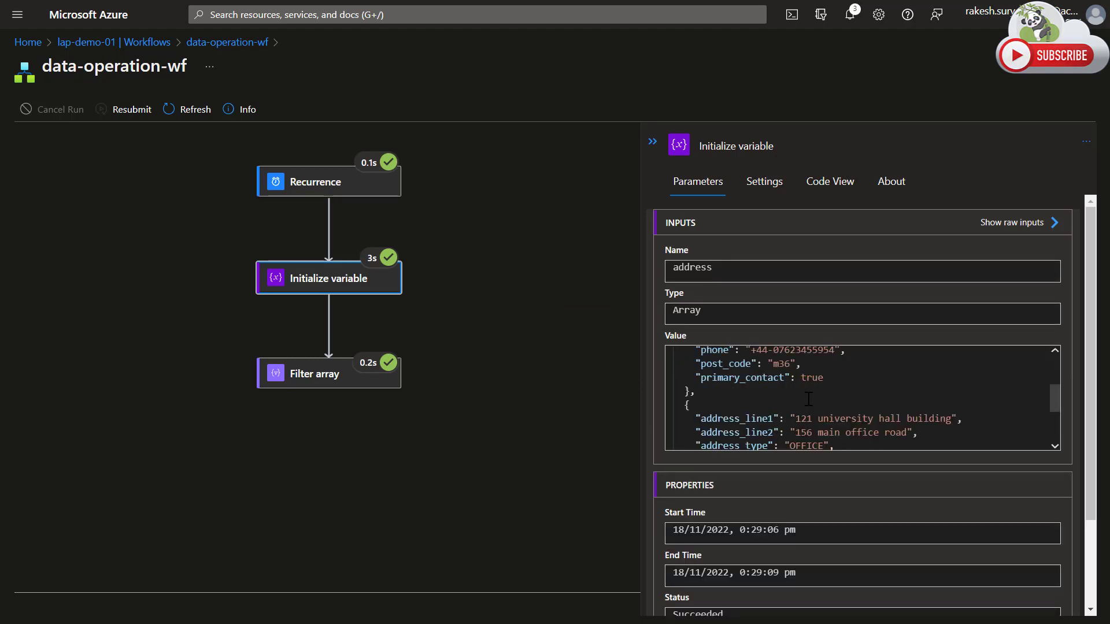
{"action": "scroll", "coordinate": [802, 389], "scroll_direction": "up", "scroll_amount": 5}
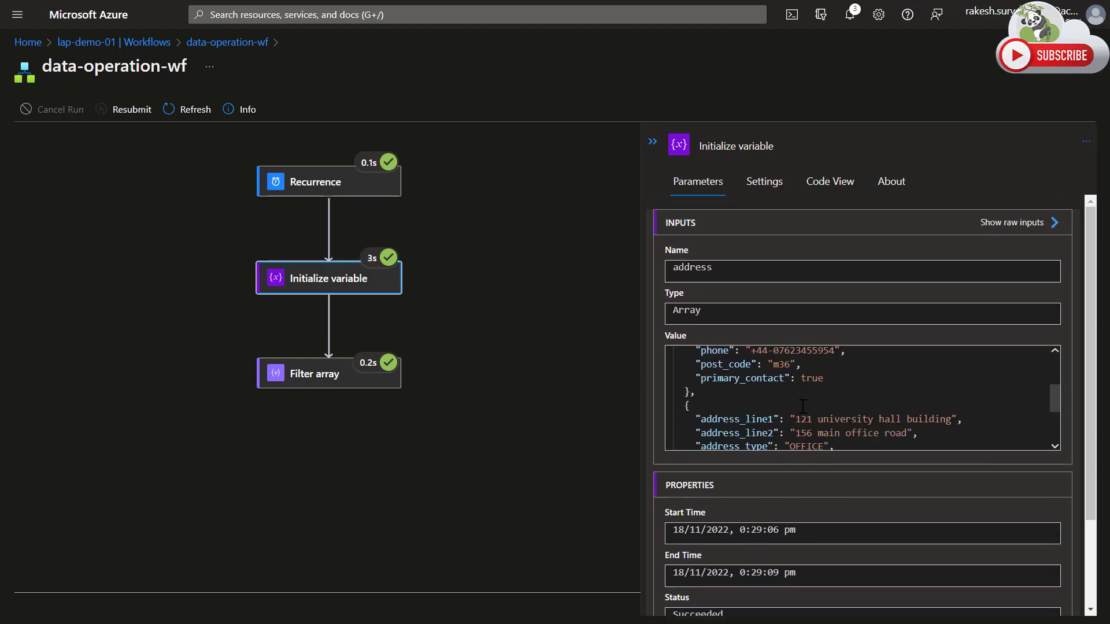
{"action": "scroll", "coordinate": [809, 405], "scroll_direction": "up", "scroll_amount": 4}
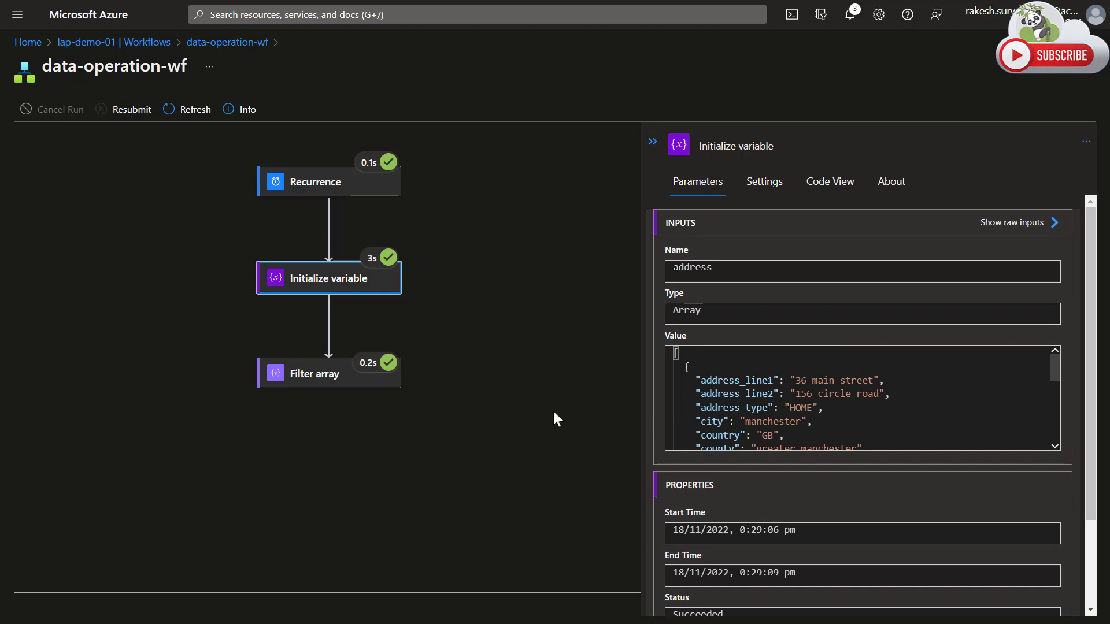
Compare the Filter array action's input array with its output body and open its raw outputs.
{"action": "left_click", "coordinate": [322, 379]}
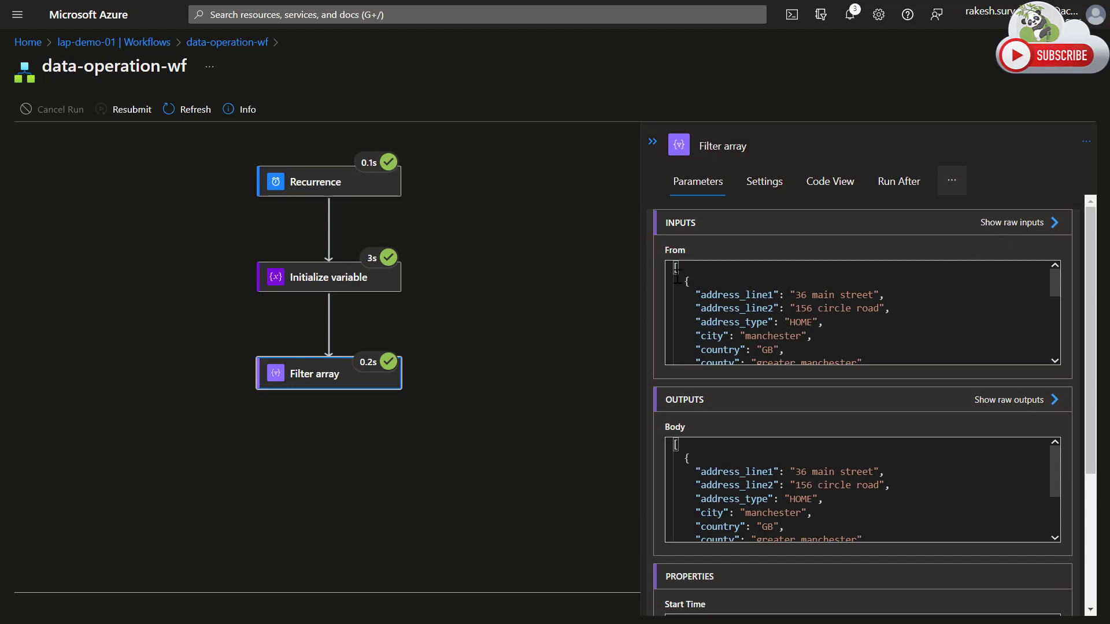
{"action": "left_click_drag", "start_coordinate": [675, 269], "coordinate": [687, 378]}
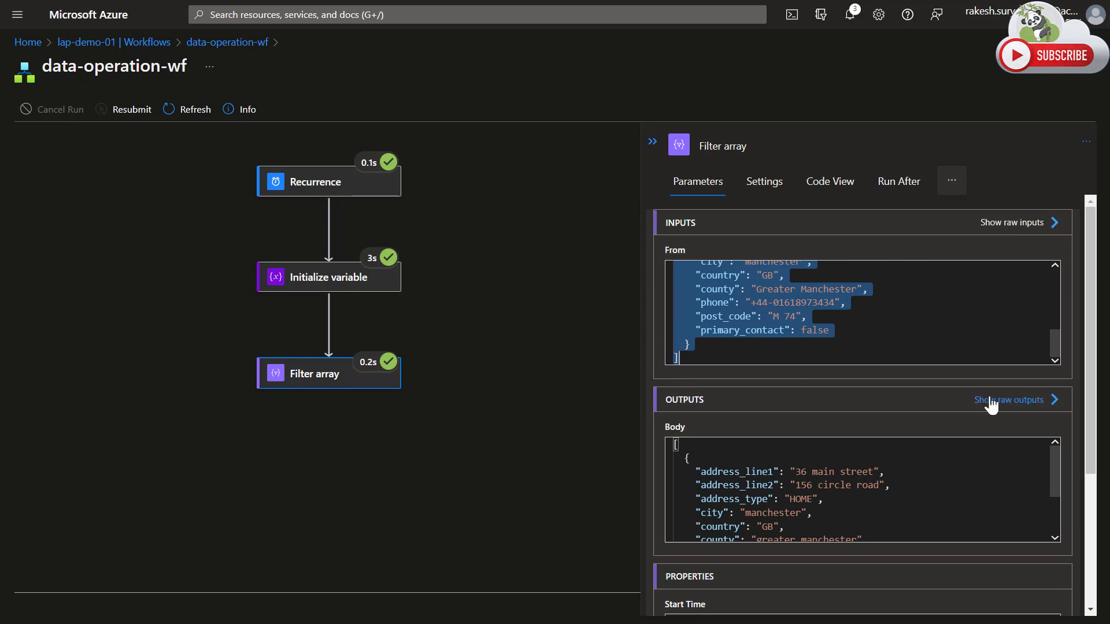
{"action": "left_click", "coordinate": [740, 457]}
{"action": "scroll", "coordinate": [859, 456], "scroll_direction": "down", "scroll_amount": 5}
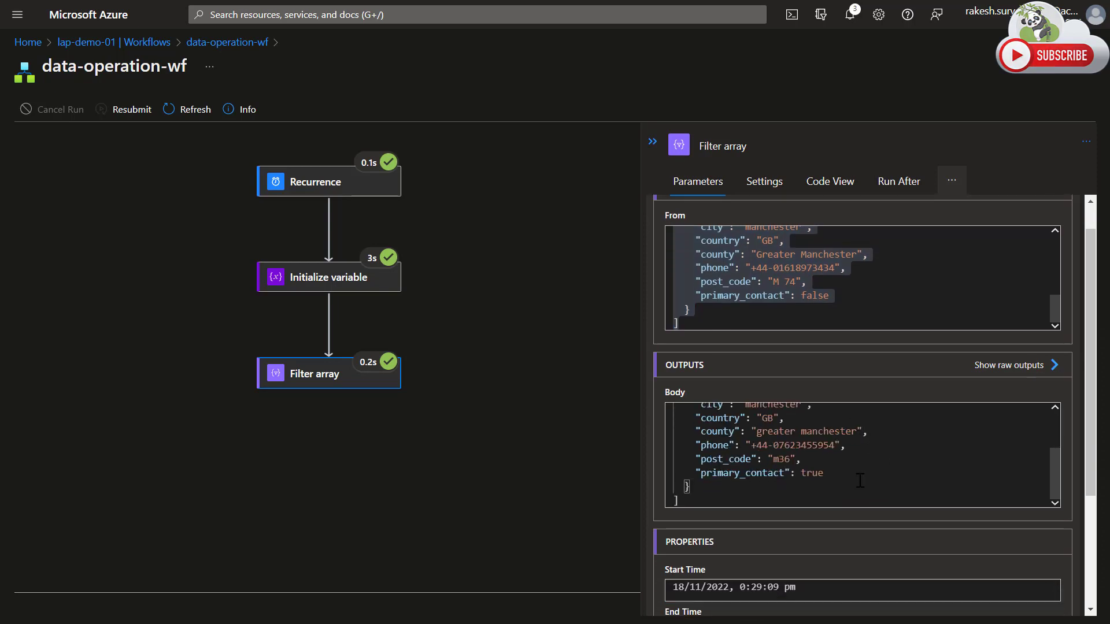
{"action": "left_click", "coordinate": [1025, 254]}
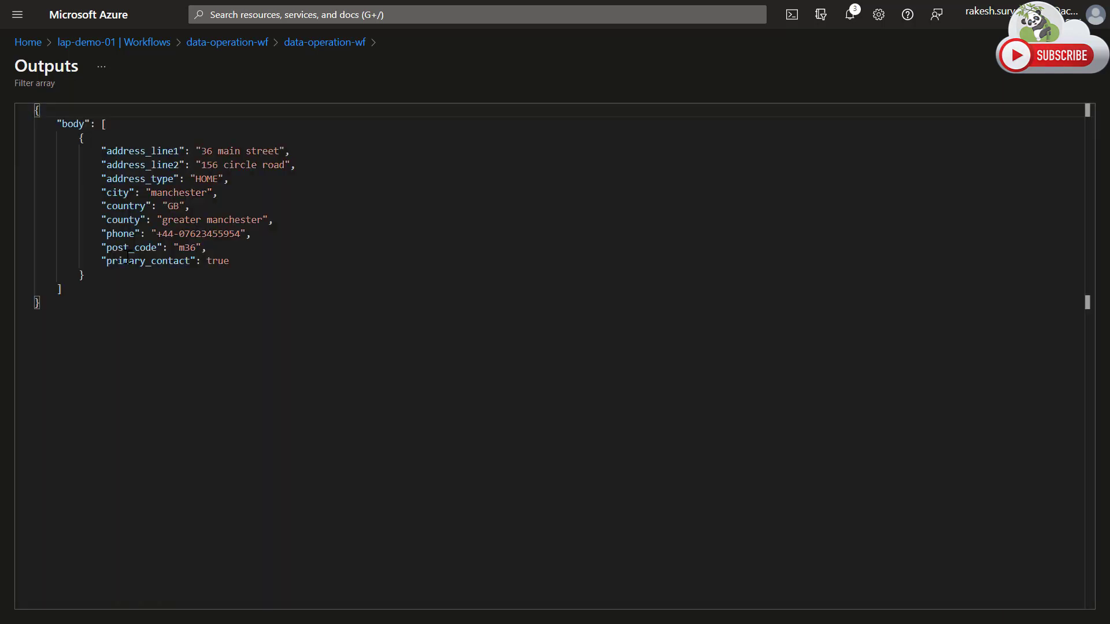
Examine the address object and its address_type in the Filter array raw output, and return to the workflow's designer.
{"action": "left_click_drag", "start_coordinate": [79, 138], "coordinate": [100, 281]}
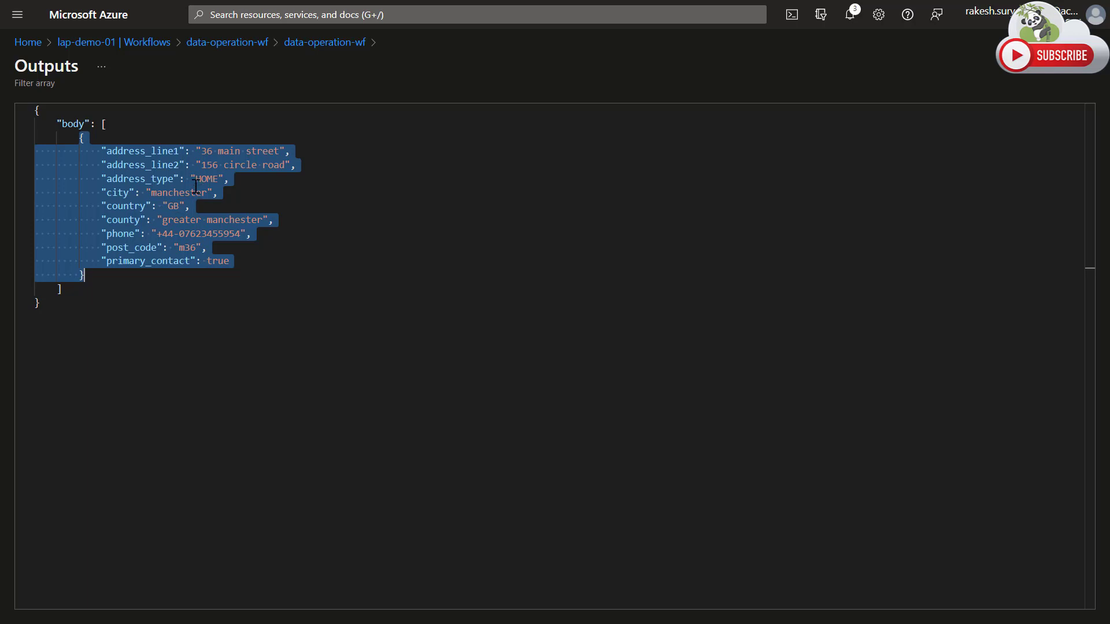
{"action": "double_click", "coordinate": [196, 178]}
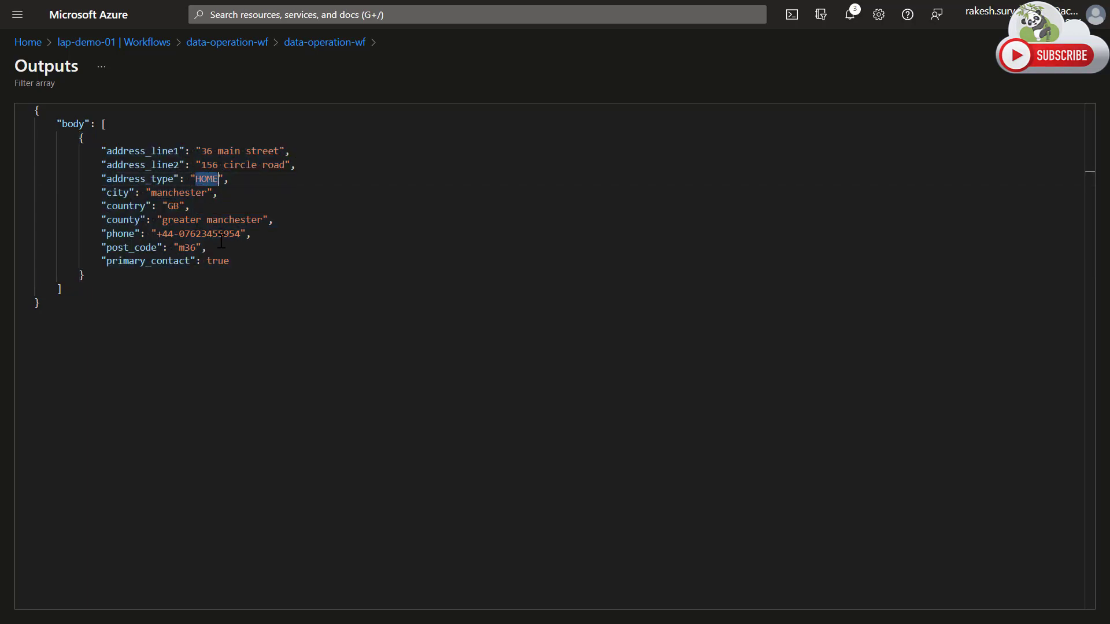
{"action": "left_click", "coordinate": [338, 43]}
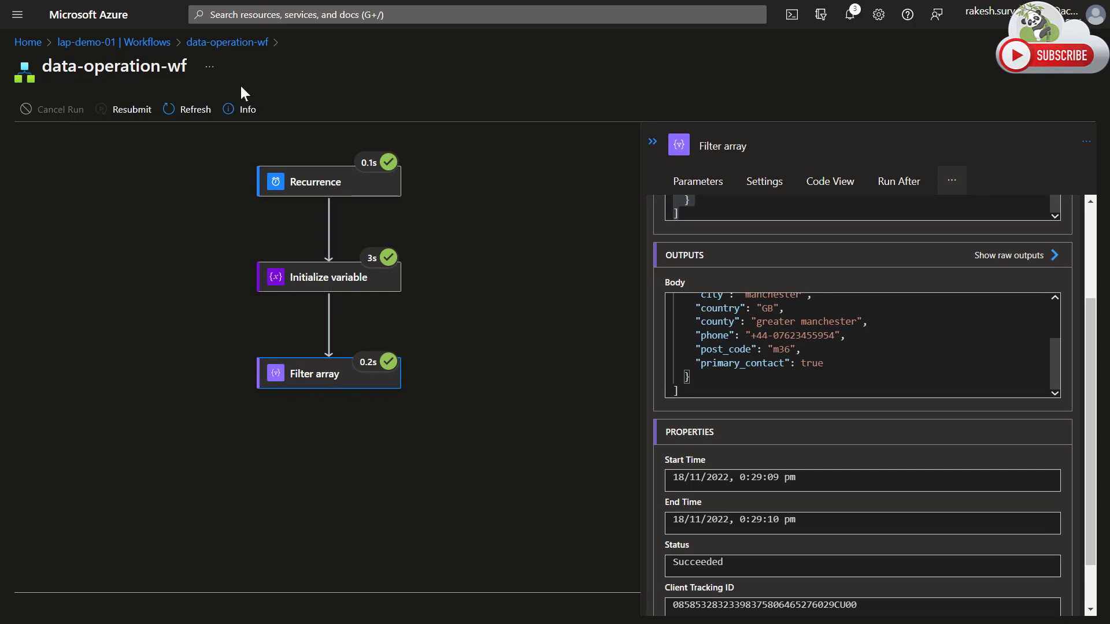
{"action": "left_click", "coordinate": [227, 42]}
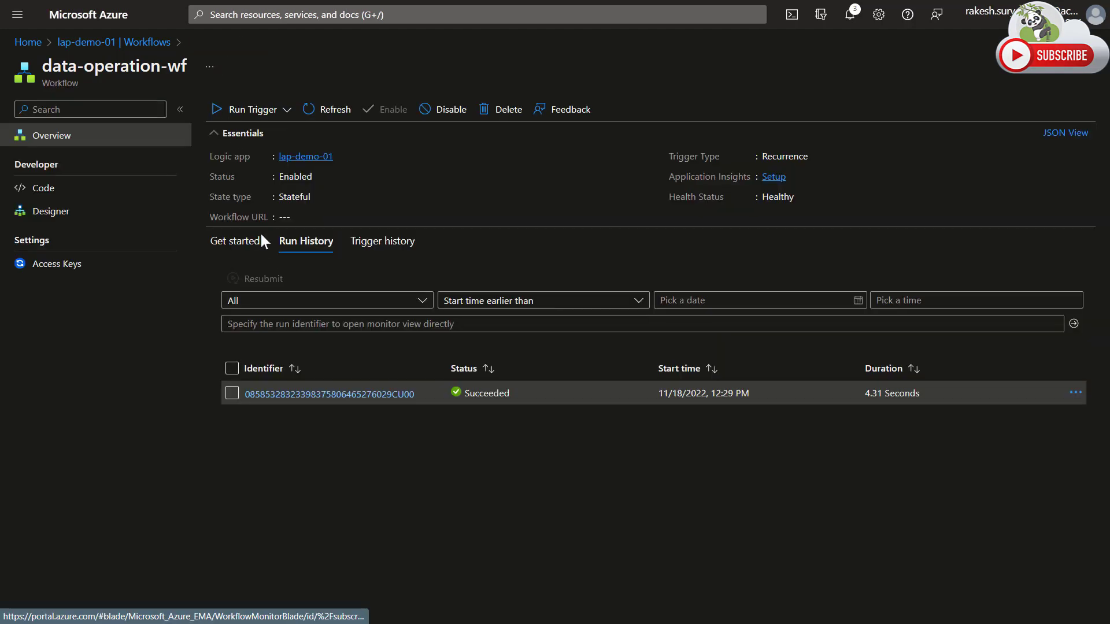
{"action": "left_click", "coordinate": [75, 218]}
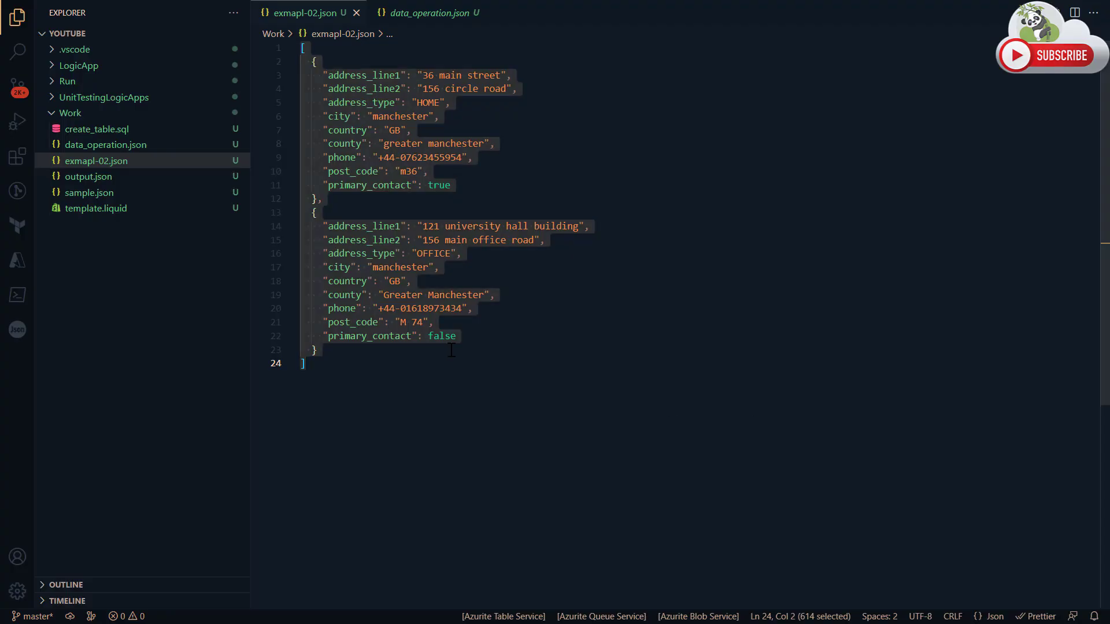
Review the two address objects in exmapl-02.json, focusing on the HOME address.
{"action": "left_click", "coordinate": [425, 345]}
{"action": "left_click_drag", "start_coordinate": [304, 59], "coordinate": [365, 350]}
{"action": "left_click", "coordinate": [398, 200]}
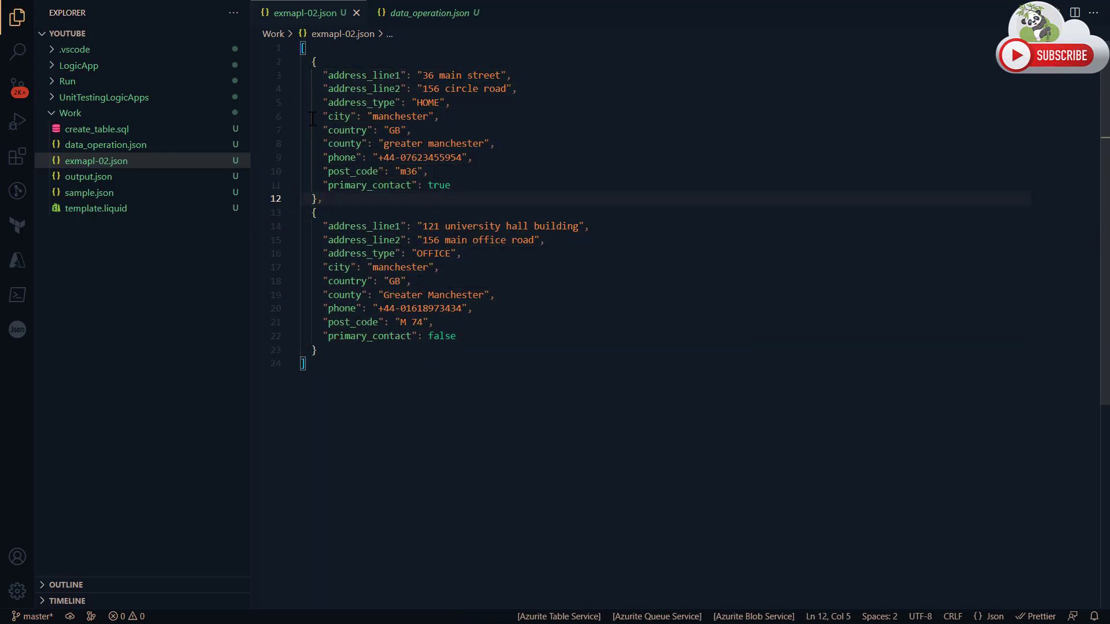
{"action": "left_click_drag", "start_coordinate": [306, 62], "coordinate": [331, 201]}
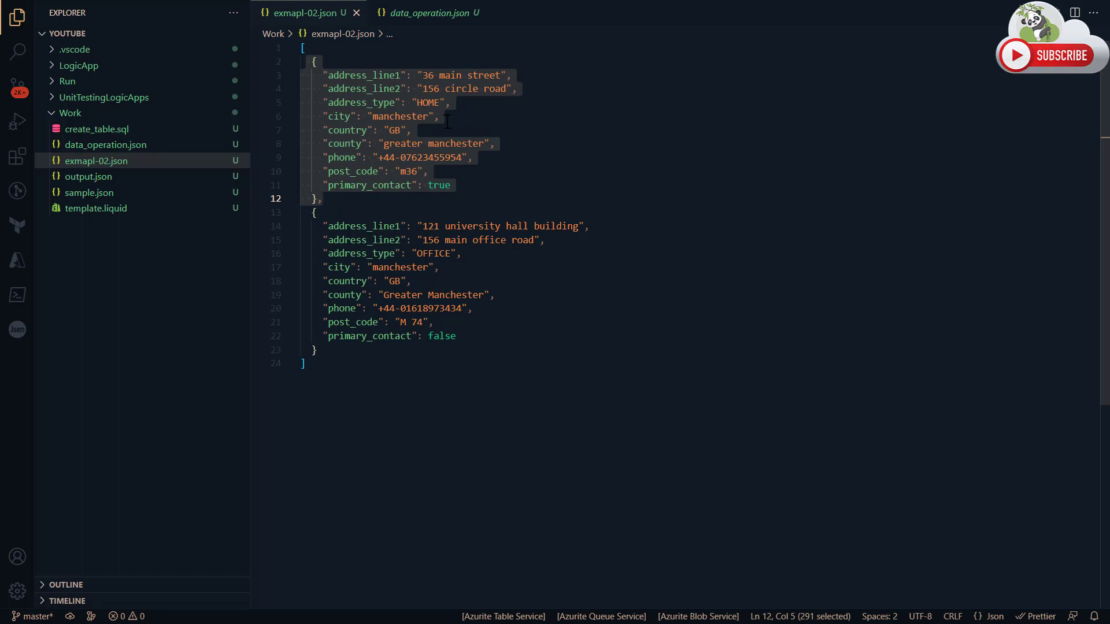
{"action": "left_click", "coordinate": [449, 117]}
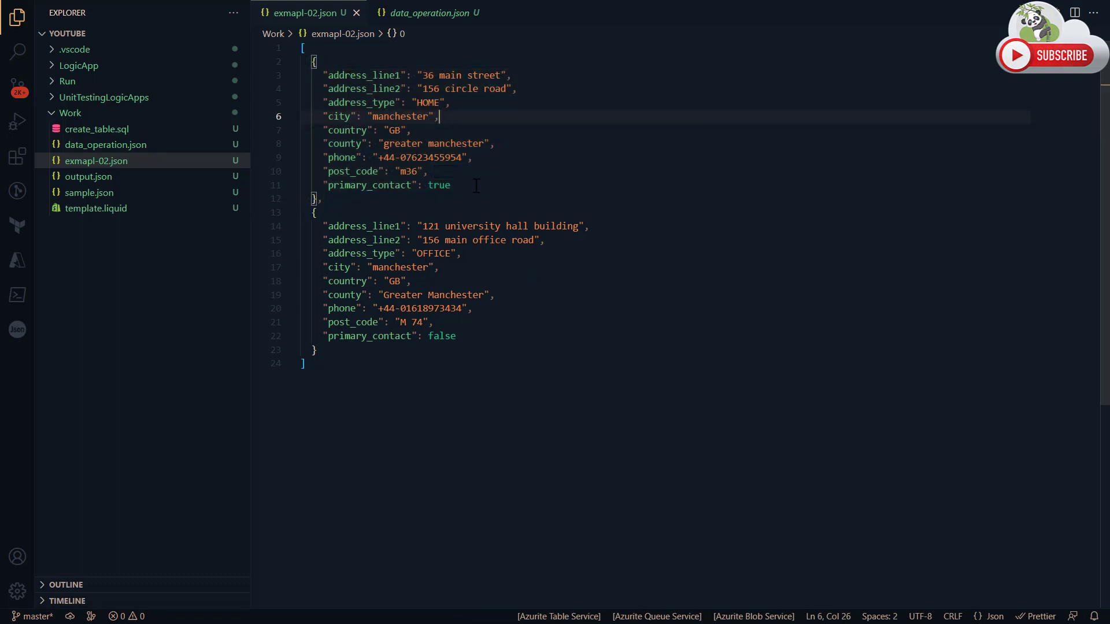
Add an email_address property with a sample e-mail value after primary_contact in the HOME address object.
{"action": "left_click", "coordinate": [476, 185]}
{"action": "type", "text": ","}
{"action": "key", "text": "Return"}
{"action": "key", "text": "BackSpace"}
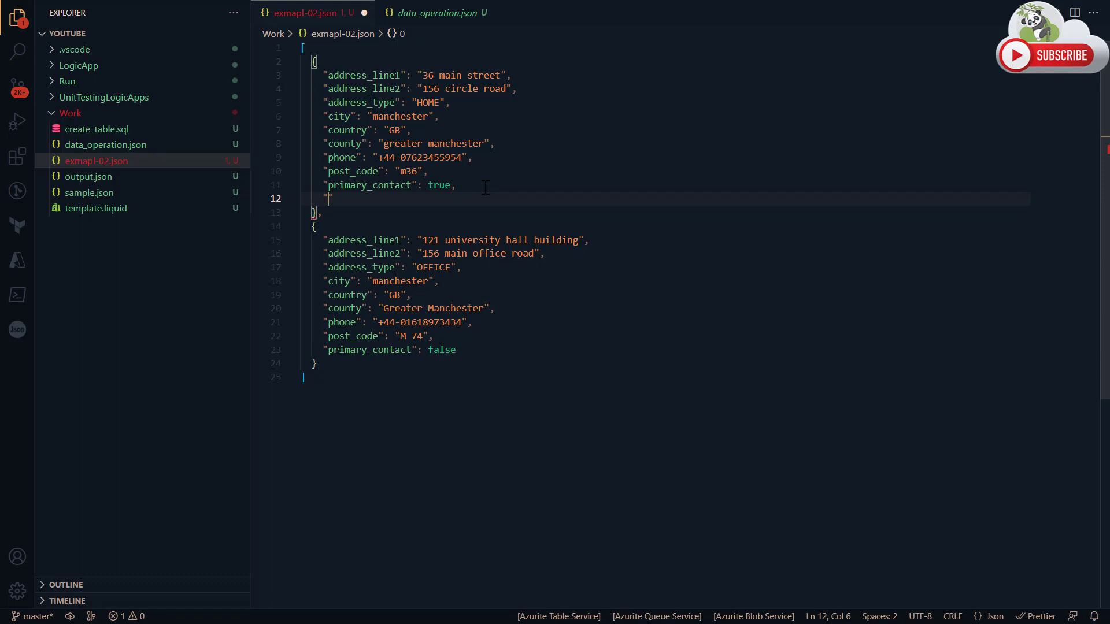
{"action": "type", "text": "email"}
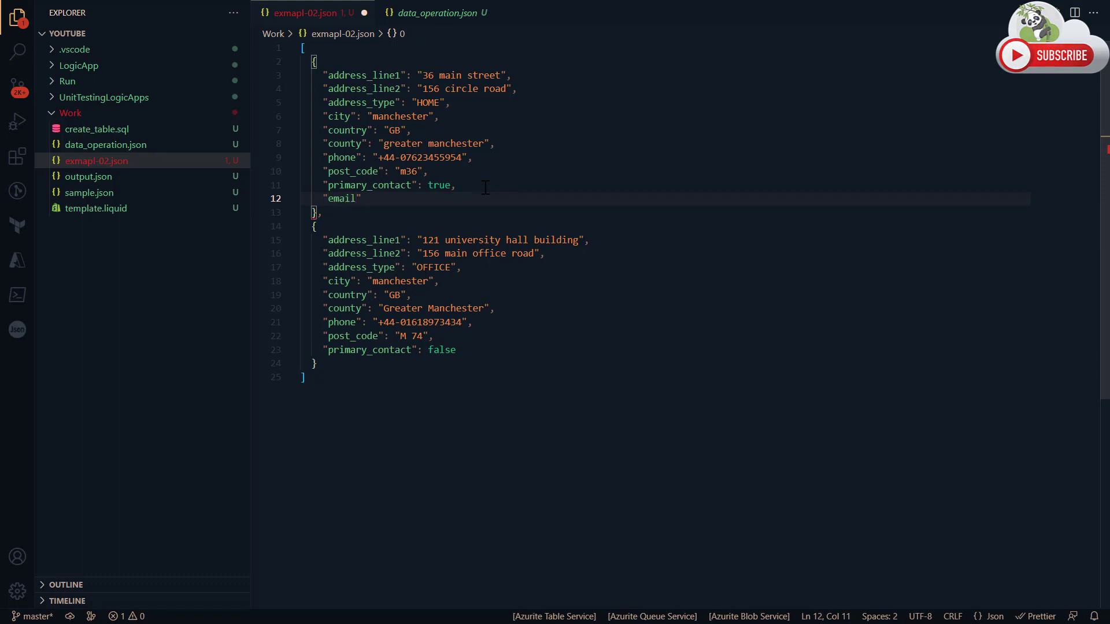
{"action": "type", "text": "_address\":\""}
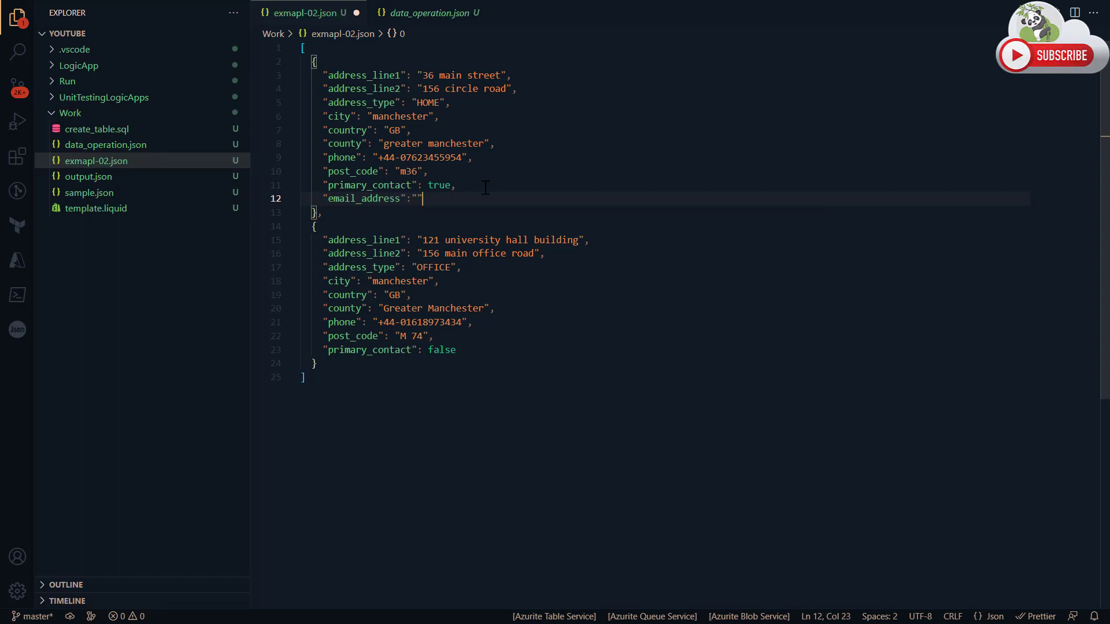
{"action": "type", "text": "abc@.com"}
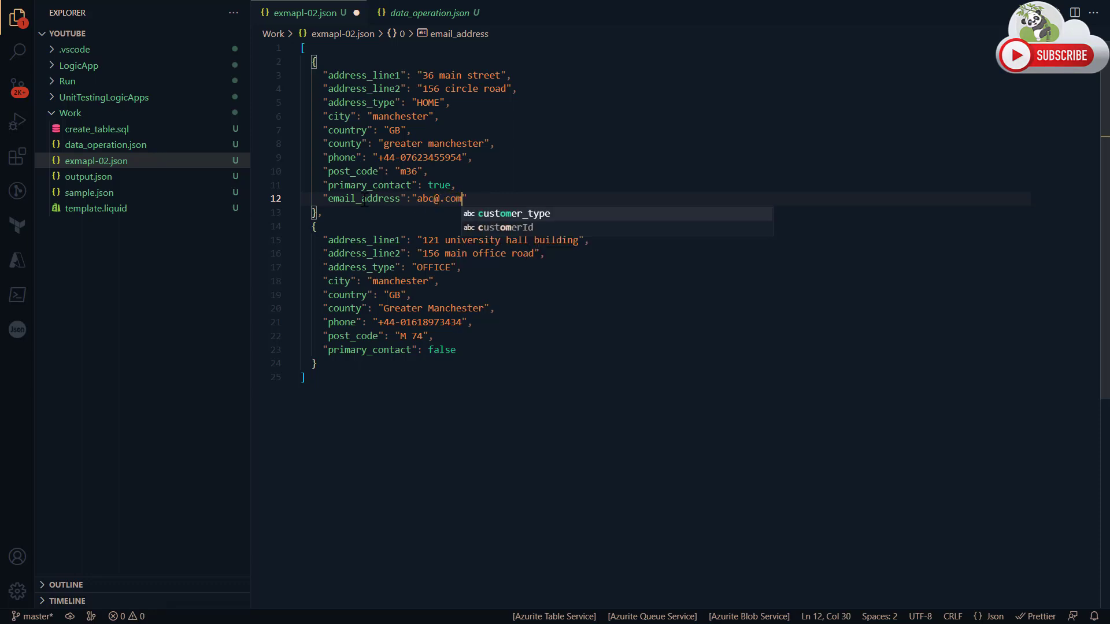
Copy the whole email_address line from the HOME address and switch back to the workflow designer in the Azure portal.
{"action": "left_click_drag", "start_coordinate": [323, 198], "coordinate": [468, 200]}
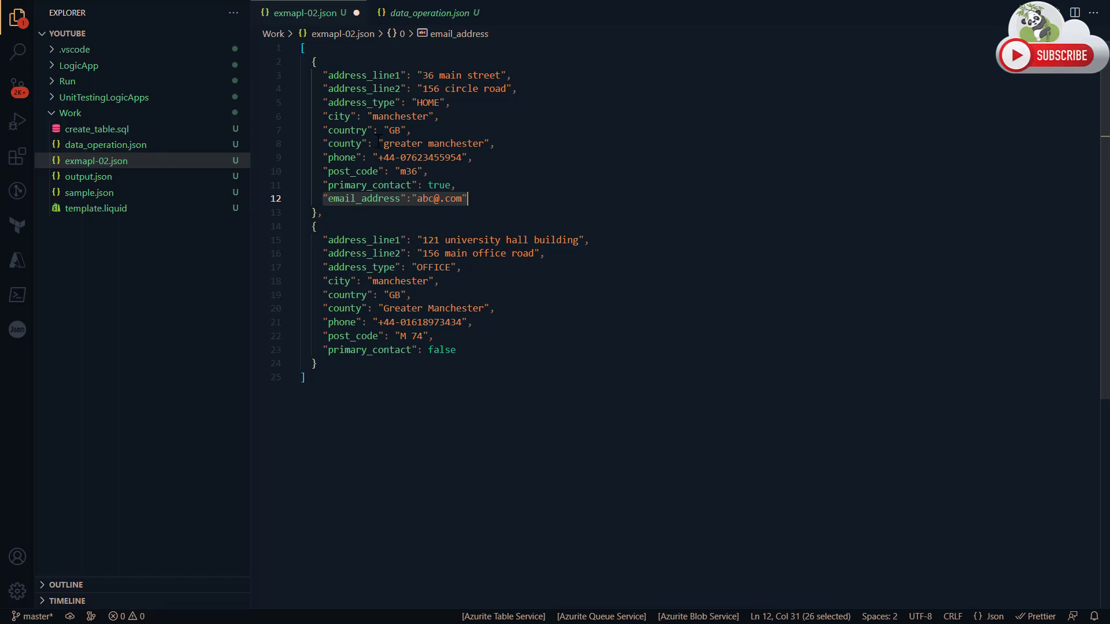
{"action": "double_click", "coordinate": [338, 198]}
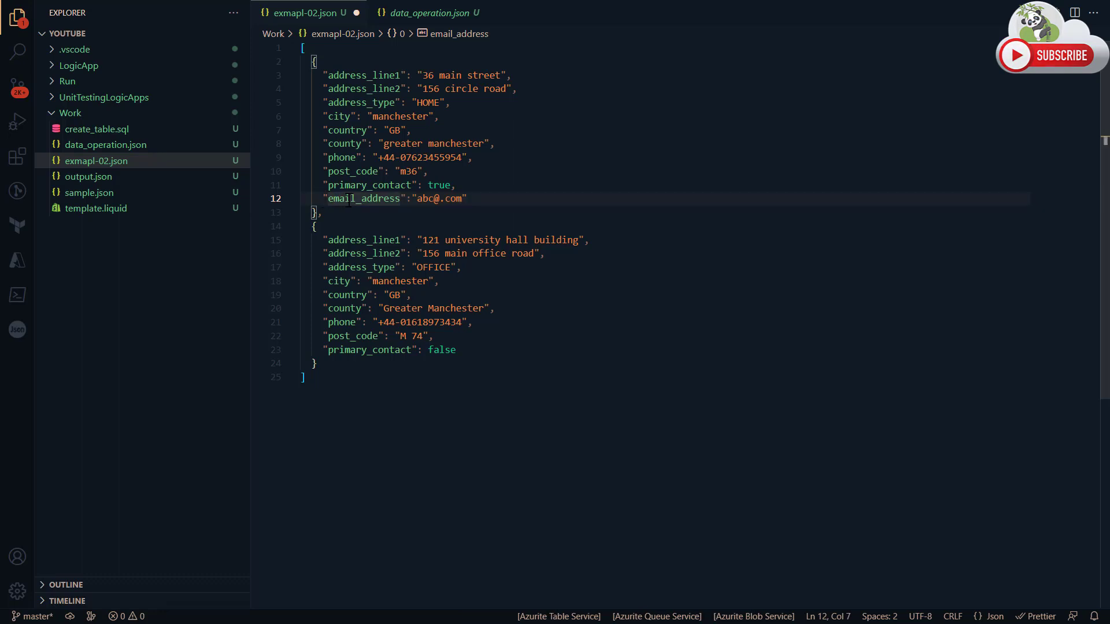
{"action": "left_click_drag", "start_coordinate": [318, 199], "coordinate": [469, 199]}
{"action": "key", "text": "ctrl+c"}
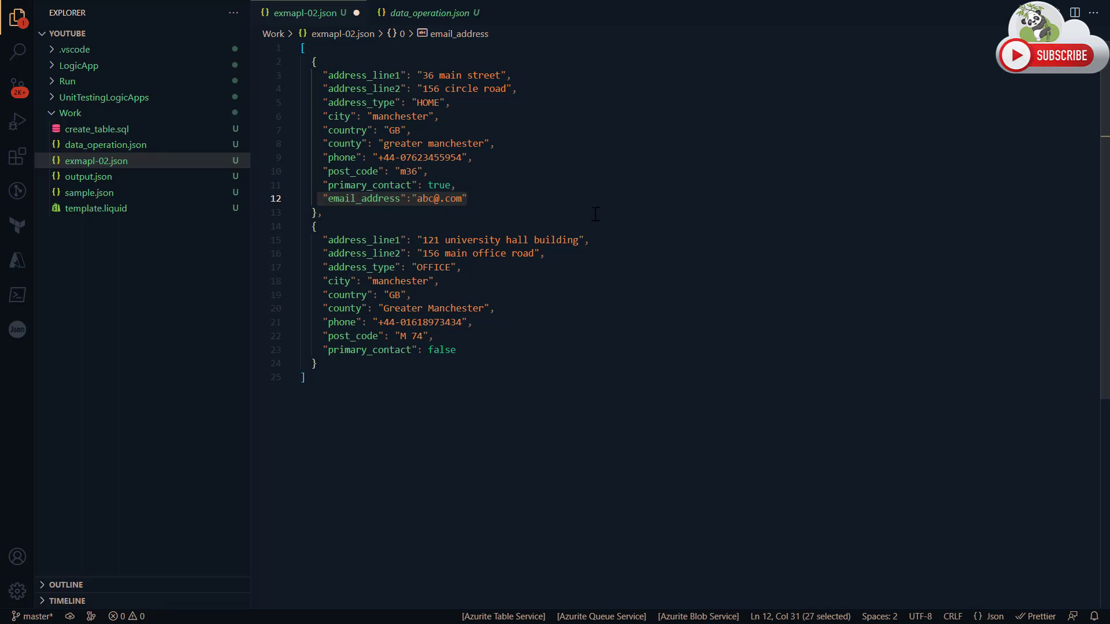
{"action": "key", "text": "alt+Tab"}
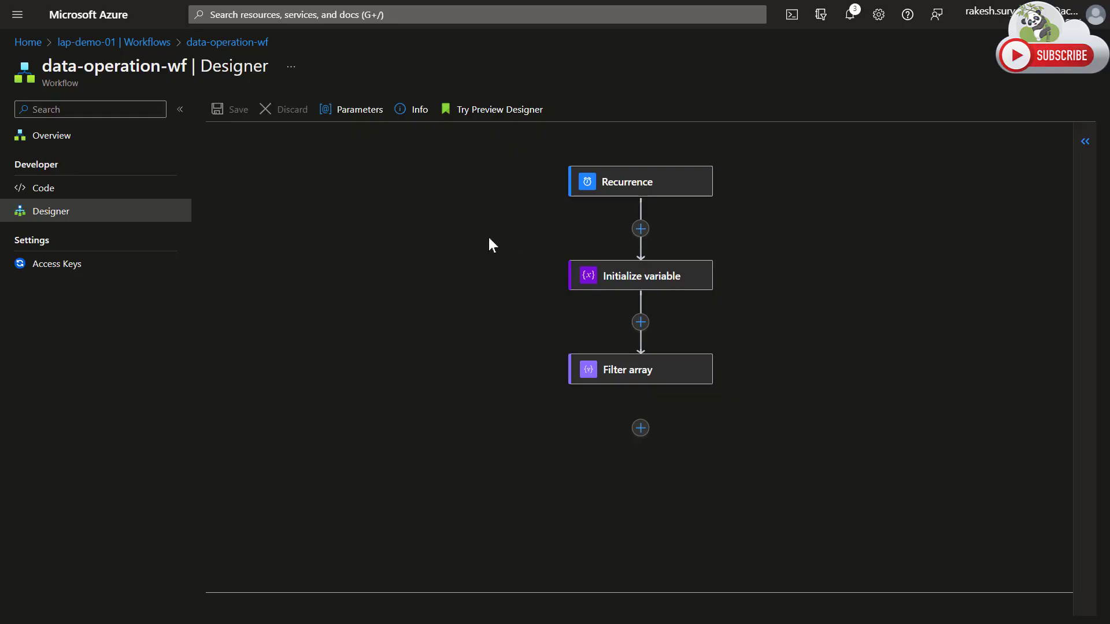
Add a Data Operations Compose action after Filter array and use the Filter array Body as its input.
{"action": "left_click", "coordinate": [640, 429]}
{"action": "left_click", "coordinate": [662, 456]}
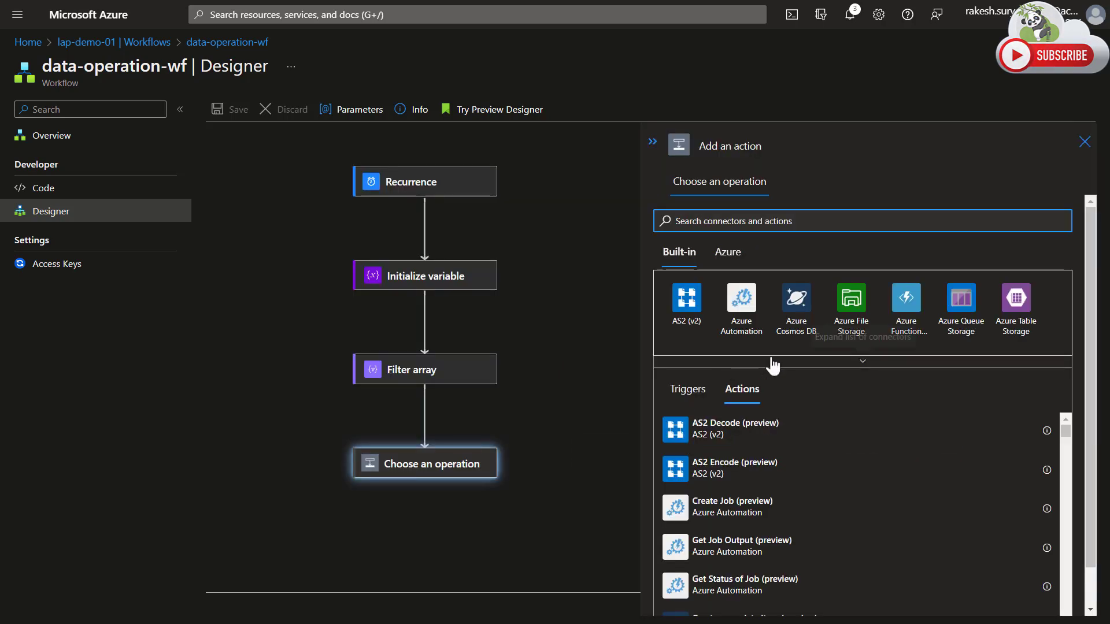
{"action": "left_click", "coordinate": [797, 366]}
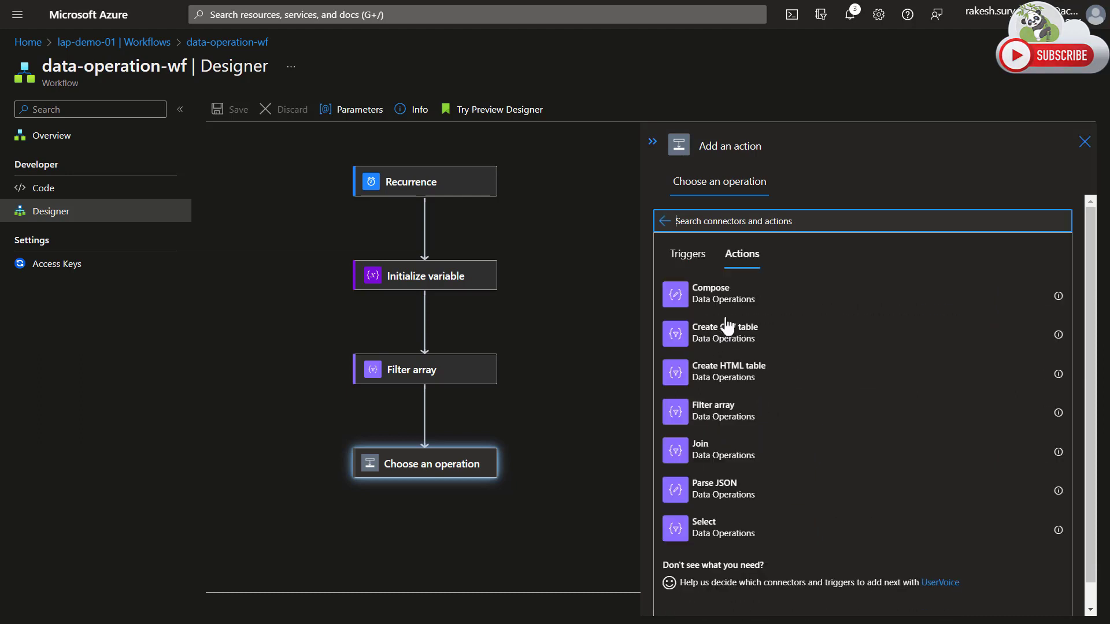
{"action": "left_click", "coordinate": [691, 298]}
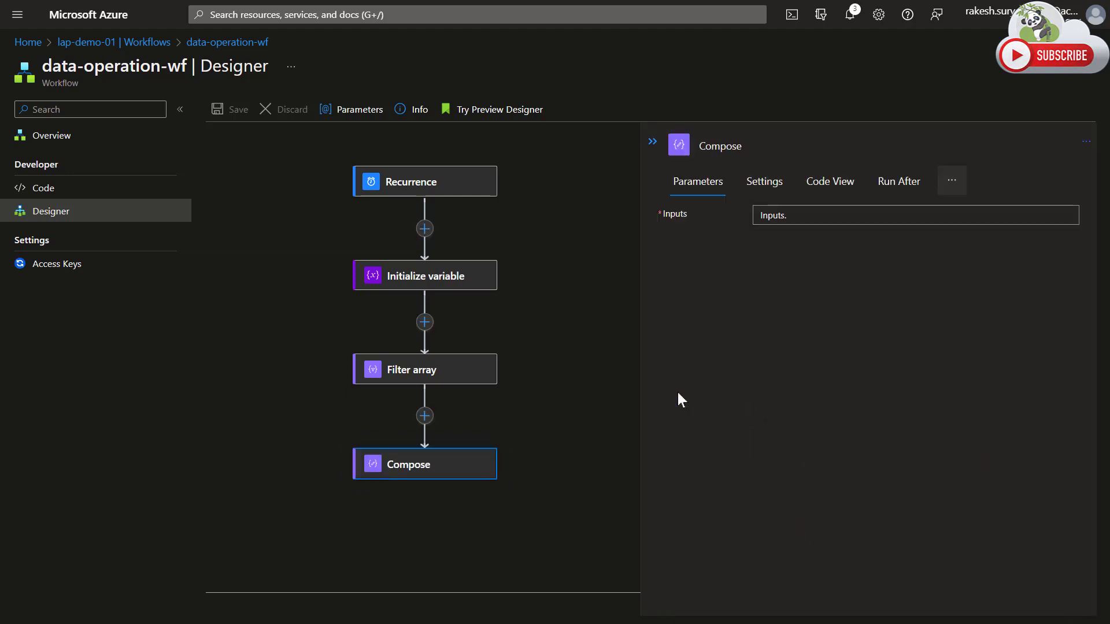
{"action": "left_click", "coordinate": [778, 215]}
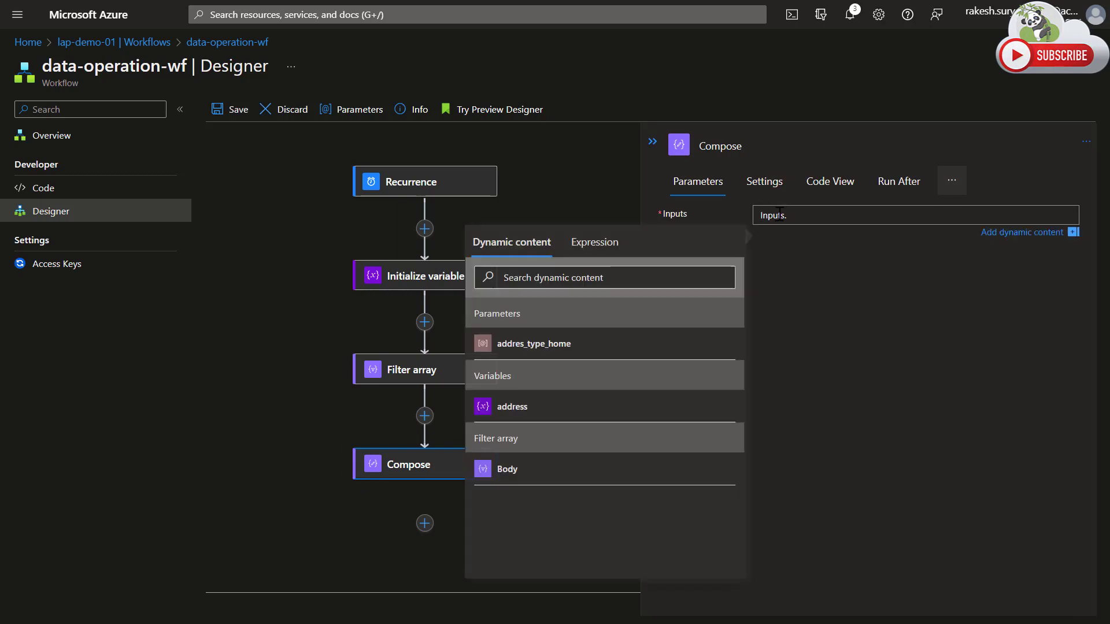
{"action": "left_click", "coordinate": [506, 470]}
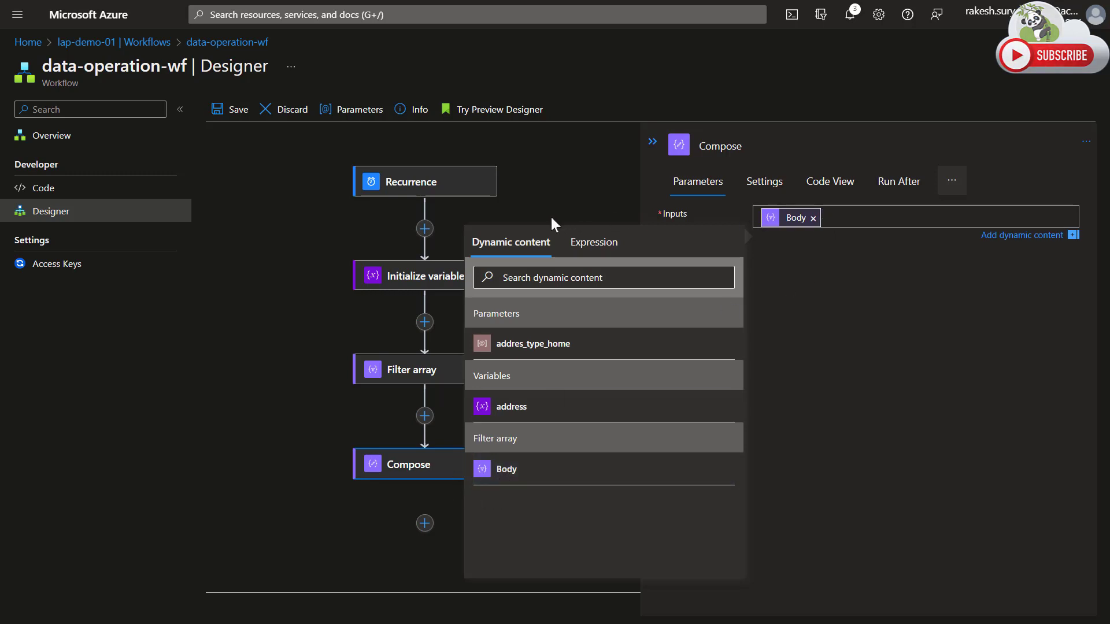
Create a String workflow parameter named email_address, with the copied email_address line pasted as its value.
{"action": "left_click", "coordinate": [358, 110]}
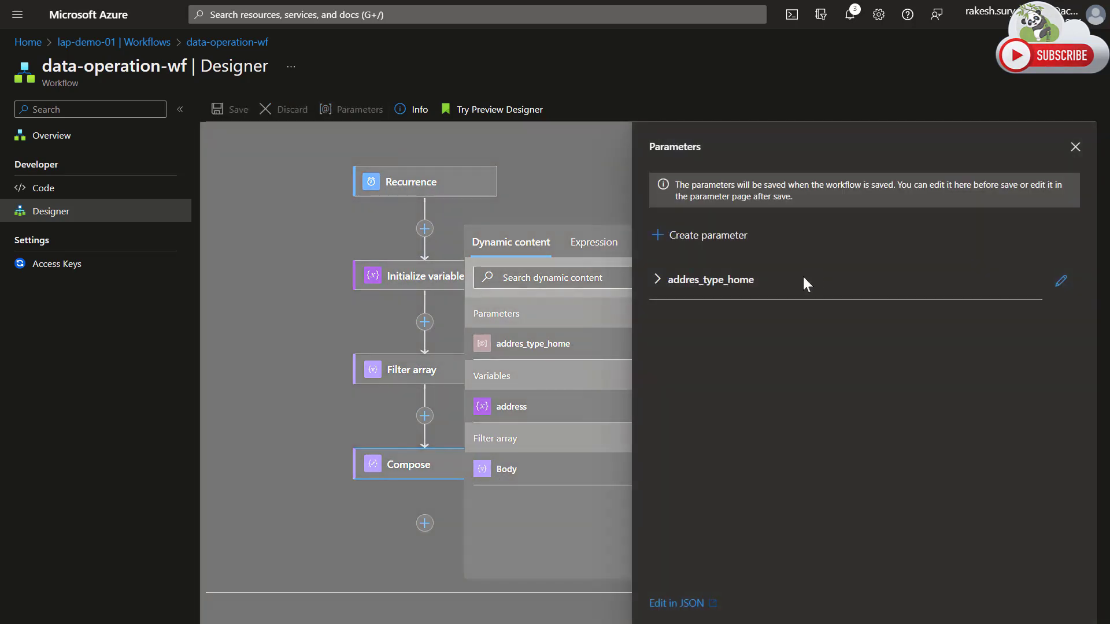
{"action": "left_click", "coordinate": [709, 236]}
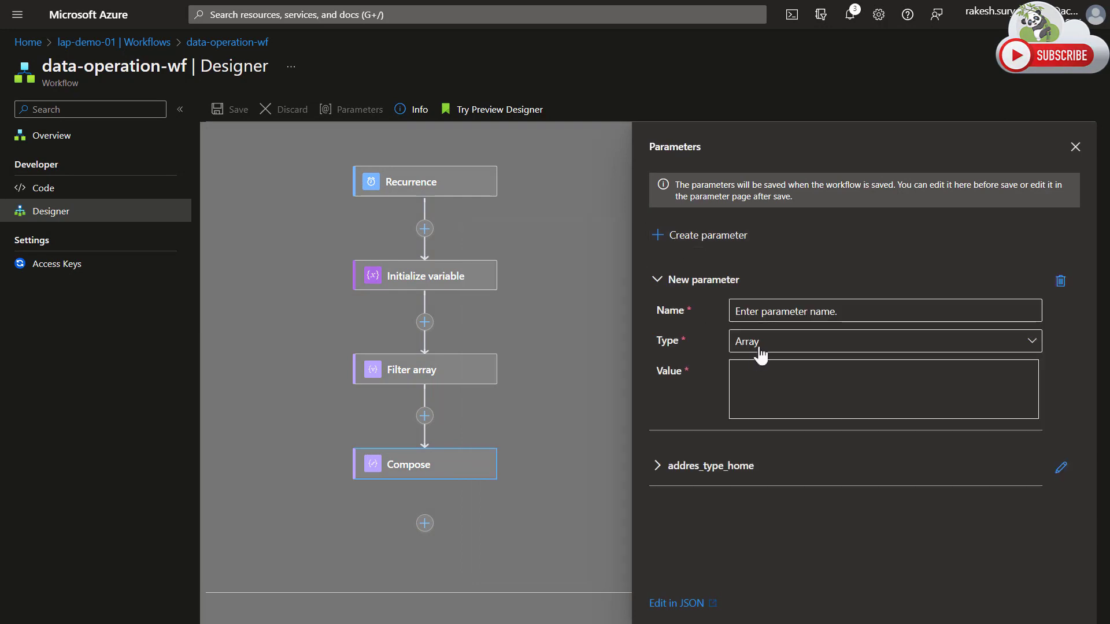
{"action": "left_click", "coordinate": [761, 372]}
{"action": "left_click", "coordinate": [777, 355]}
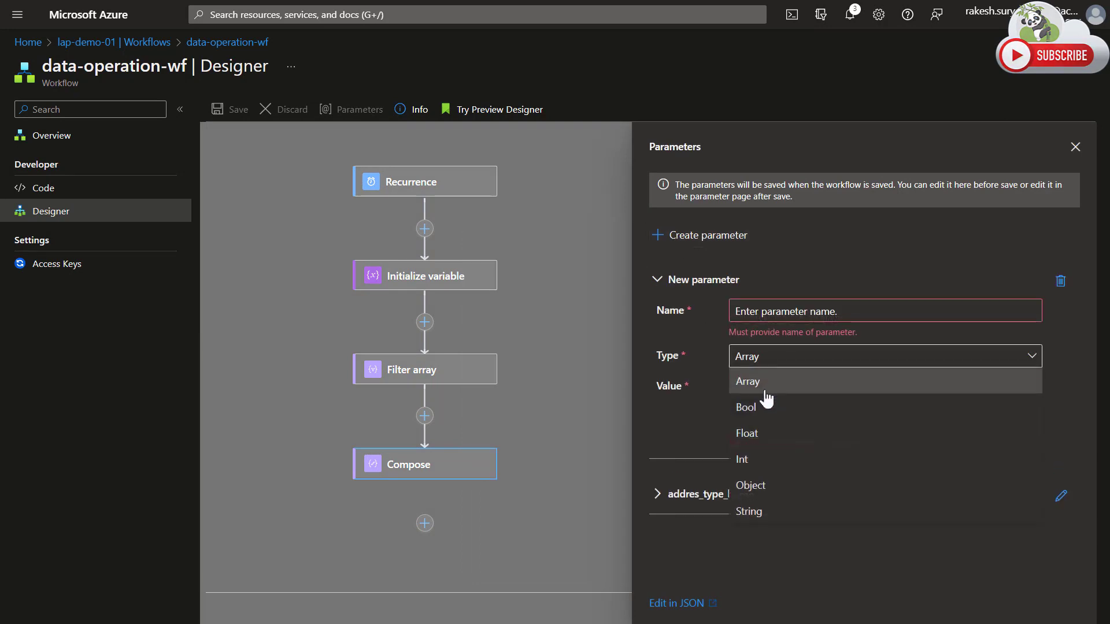
{"action": "left_click", "coordinate": [764, 510]}
{"action": "left_click", "coordinate": [775, 386]}
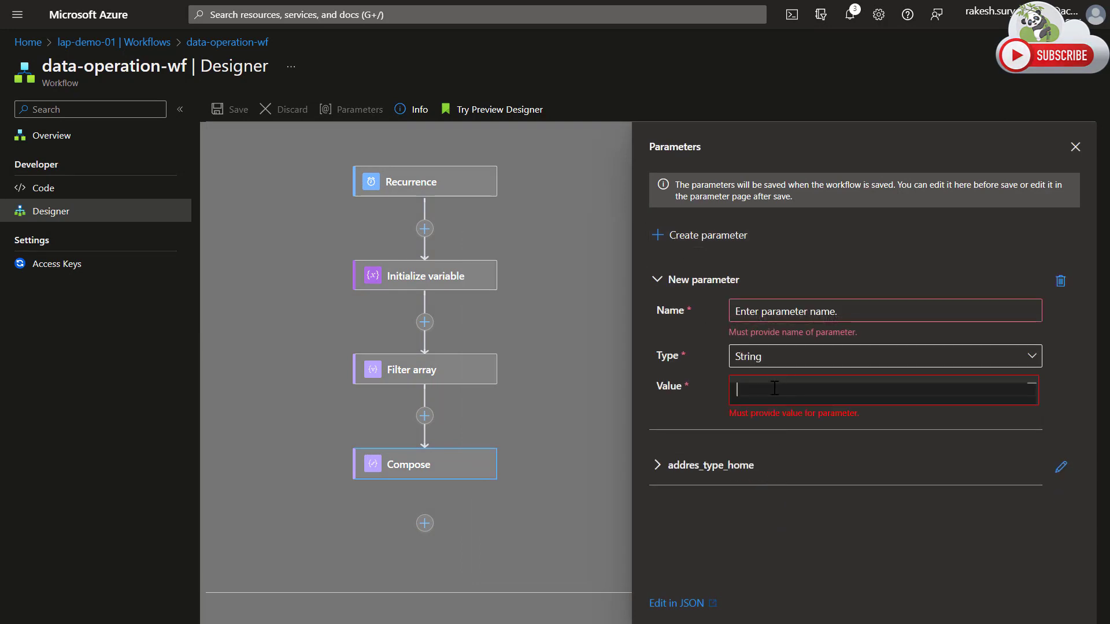
{"action": "key", "text": "ctrl+v"}
{"action": "double_click", "coordinate": [778, 389]}
{"action": "key", "text": "ctrl+c"}
{"action": "left_click", "coordinate": [791, 315]}
{"action": "key", "text": "ctrl+v"}
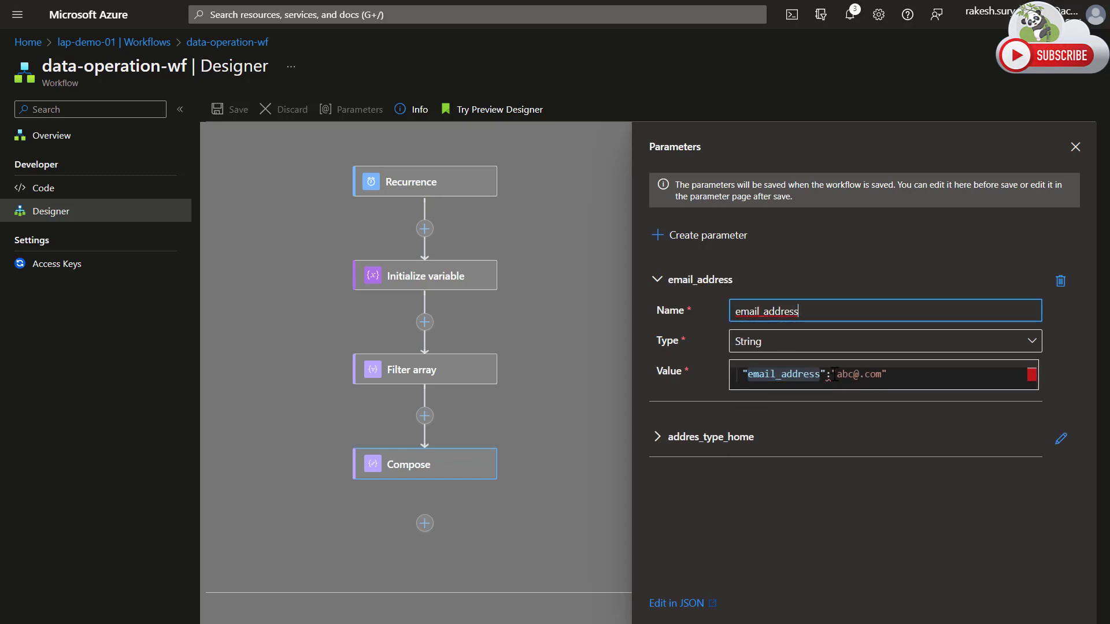
Trim the email_address parameter's value to only the sample e-mail address and close the workflow parameters.
{"action": "left_click", "coordinate": [838, 377]}
{"action": "key", "text": "shift+Home"}
{"action": "key", "text": "BackSpace"}
{"action": "key", "text": "End"}
{"action": "key", "text": "BackSpace"}
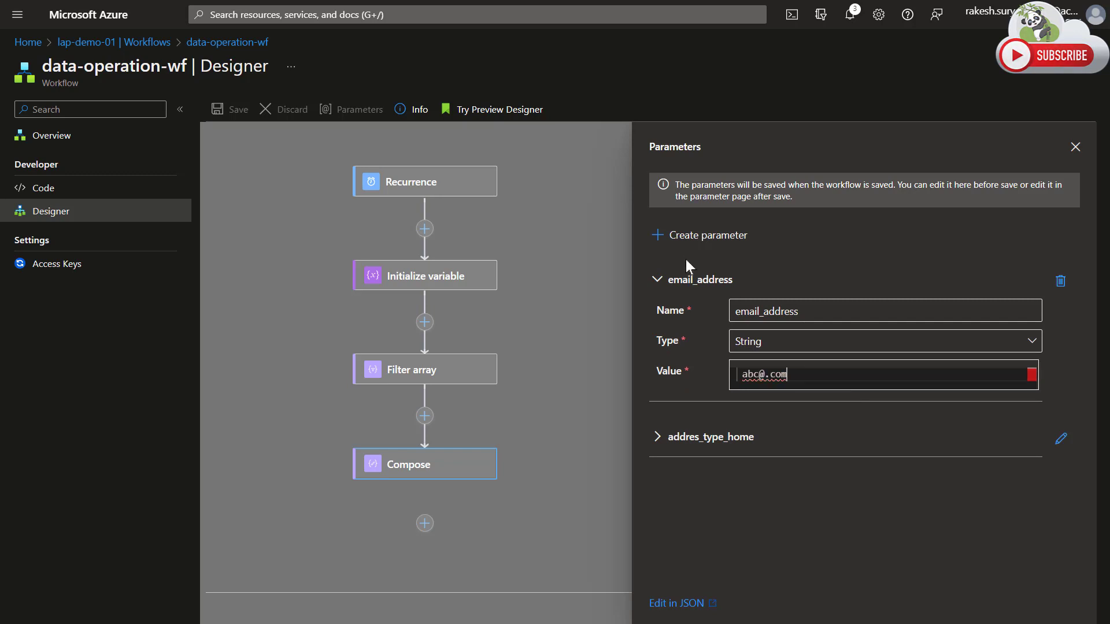
{"action": "left_click", "coordinate": [699, 280]}
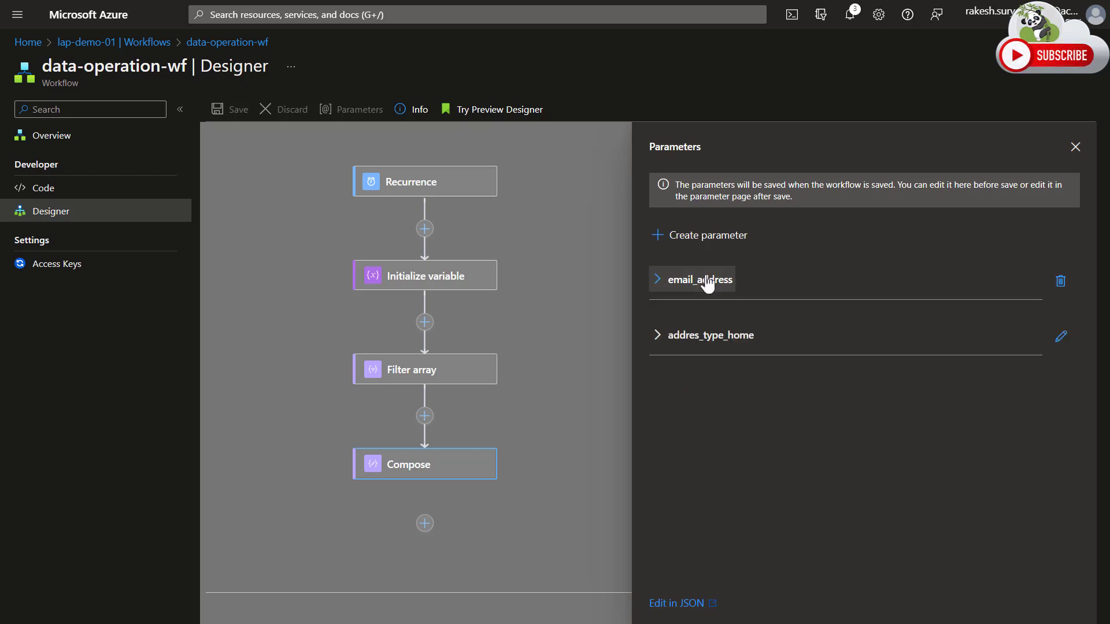
{"action": "left_click", "coordinate": [1074, 145]}
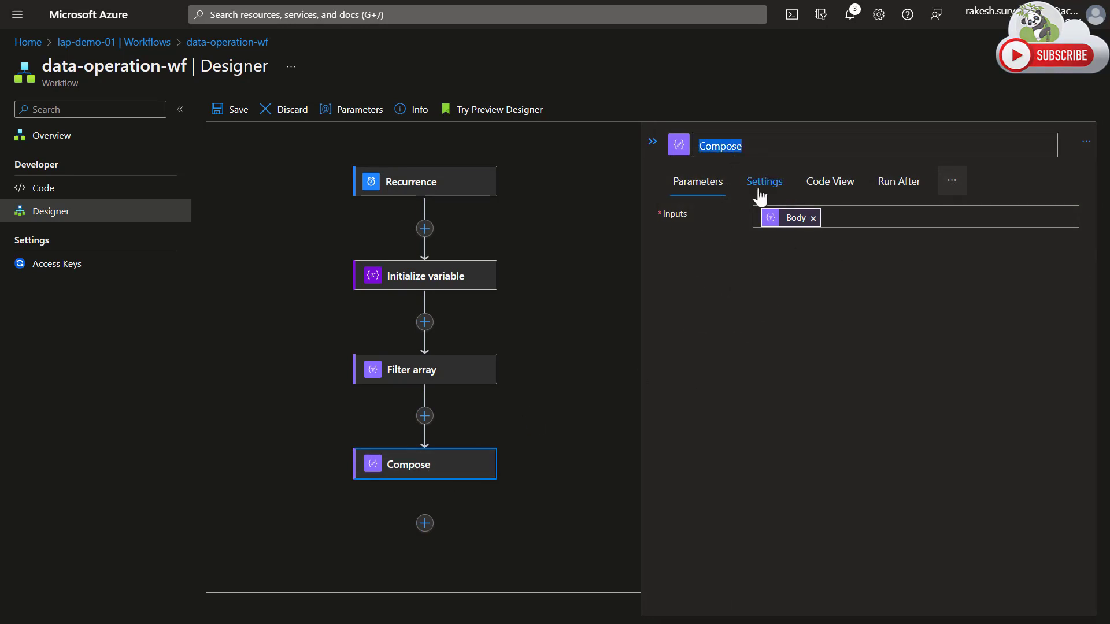
Rename the Compose action to "join email to home address".
{"action": "type", "text": "join email to home address"}
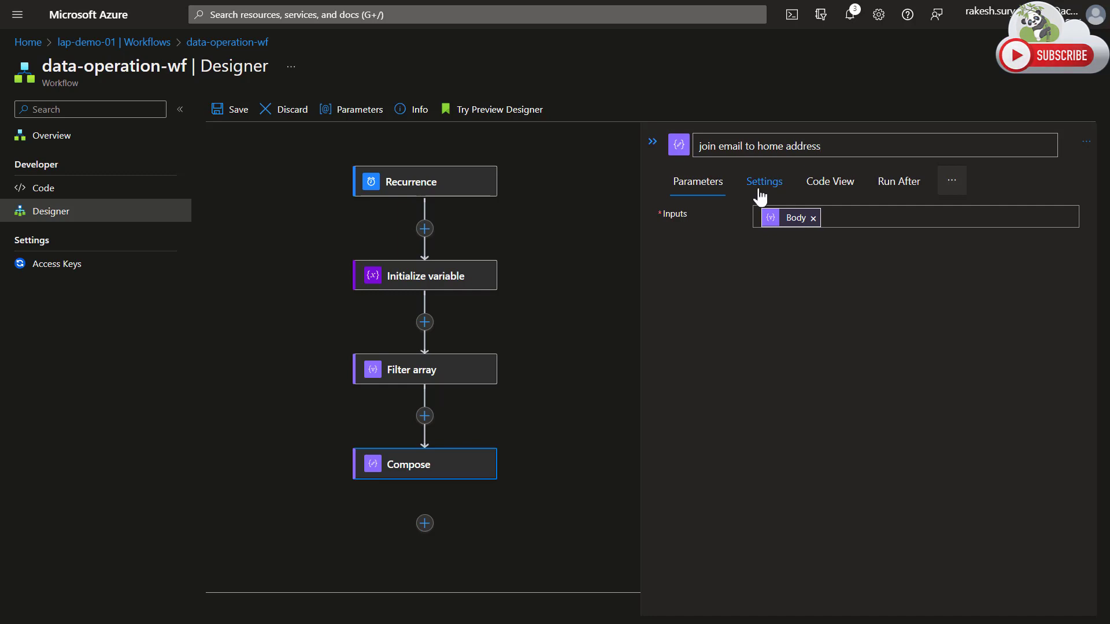
Remove the Body token from the Compose input and write the expression body('Filter_array')[0] in its place.
{"action": "left_click", "coordinate": [847, 218]}
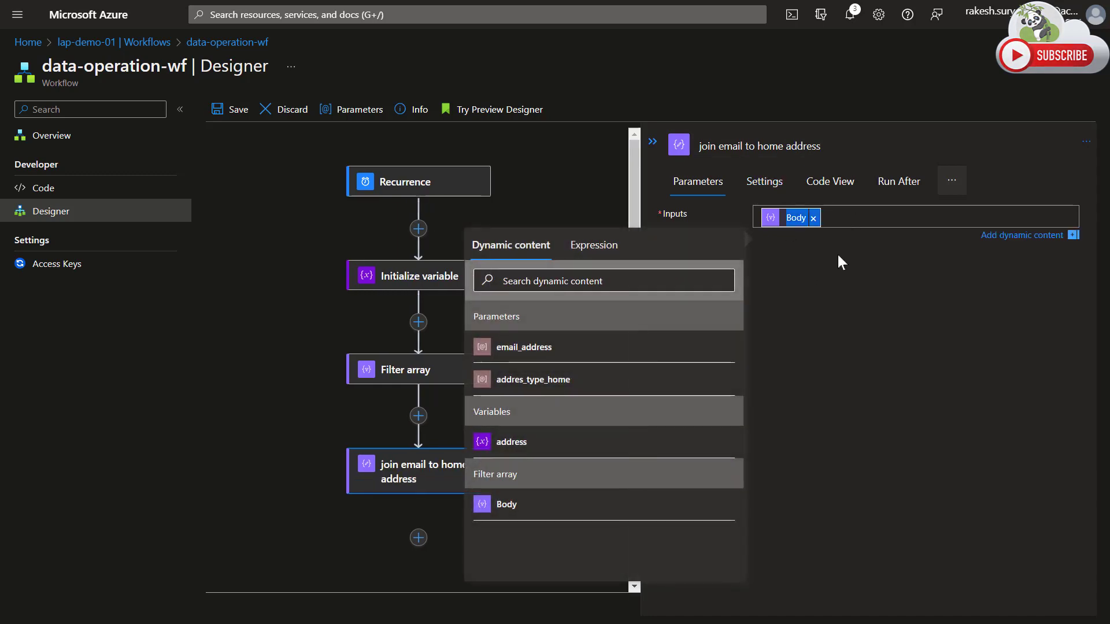
{"action": "left_click", "coordinate": [814, 218]}
{"action": "left_click", "coordinate": [588, 246]}
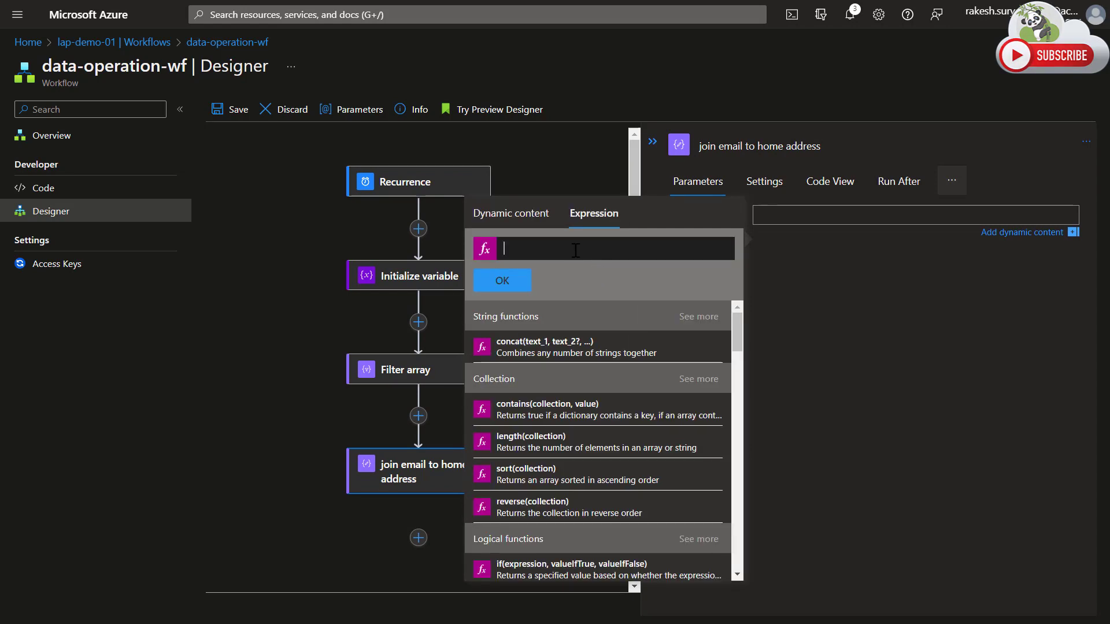
{"action": "key", "text": "ctrl+v"}
{"action": "key", "text": "Home"}
{"action": "key", "text": "Delete"}
{"action": "key", "text": "Delete"}
{"action": "key", "text": "End"}
{"action": "key", "text": "Left"}
{"action": "key", "text": "Left"}
{"action": "key", "text": "Delete"}
{"action": "type", "text": "[0]"}
{"action": "key", "text": "Delete"}
{"action": "key", "text": "Delete"}
{"action": "key", "text": "Delete"}
{"action": "key", "text": "Delete"}
{"action": "type", "text": ")[0]"}
Wrap the body('Filter_array')[0] expression in addProperty and add 'email_address' as the property name argument.
{"action": "key", "text": "Home"}
{"action": "type", "text": "add"}
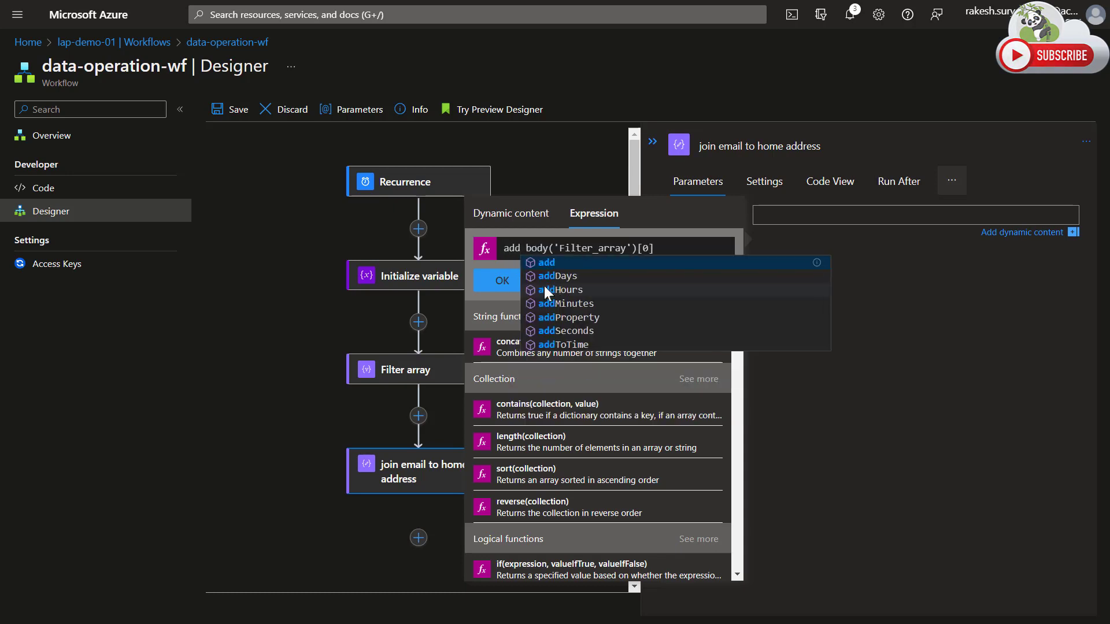
{"action": "left_click", "coordinate": [563, 319]}
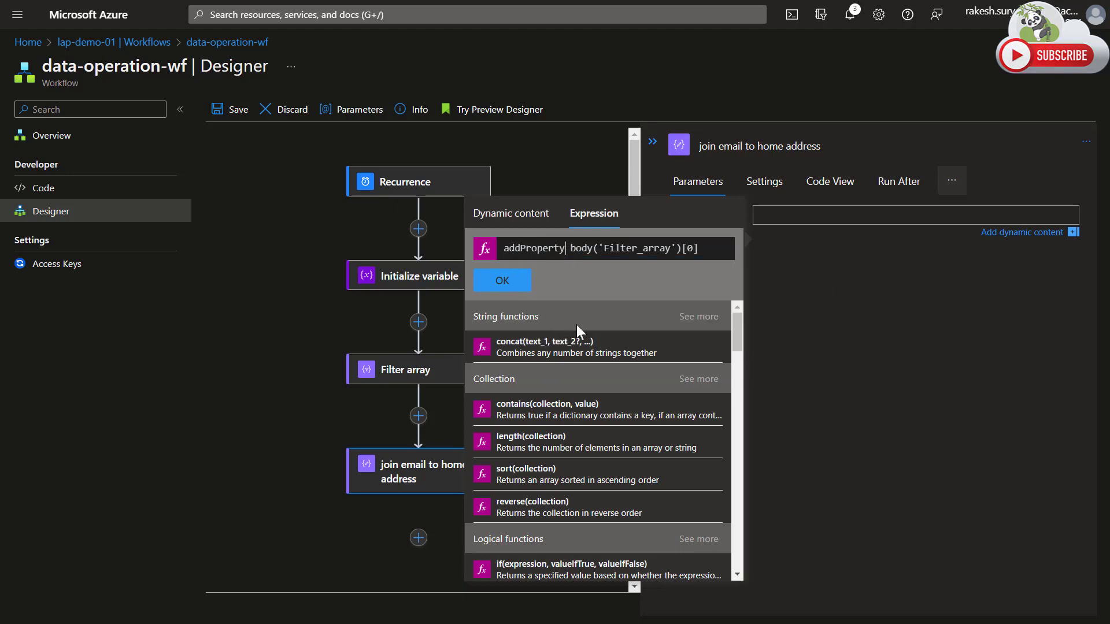
{"action": "key", "text": "Delete"}
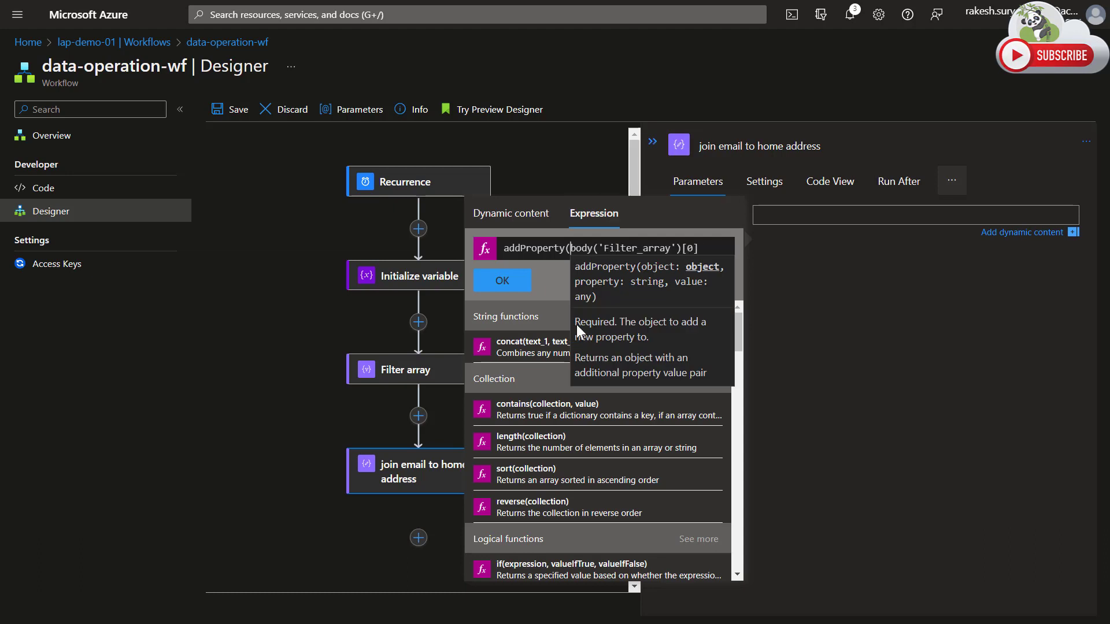
{"action": "key", "text": "End"}
{"action": "type", "text": ","}
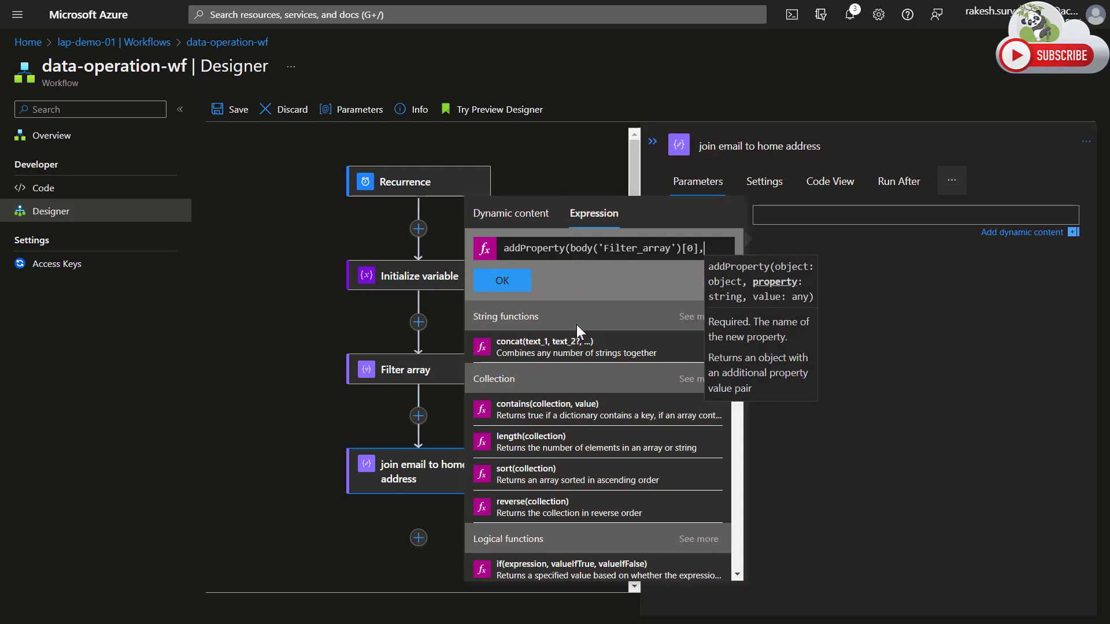
{"action": "type", "text": "'email"}
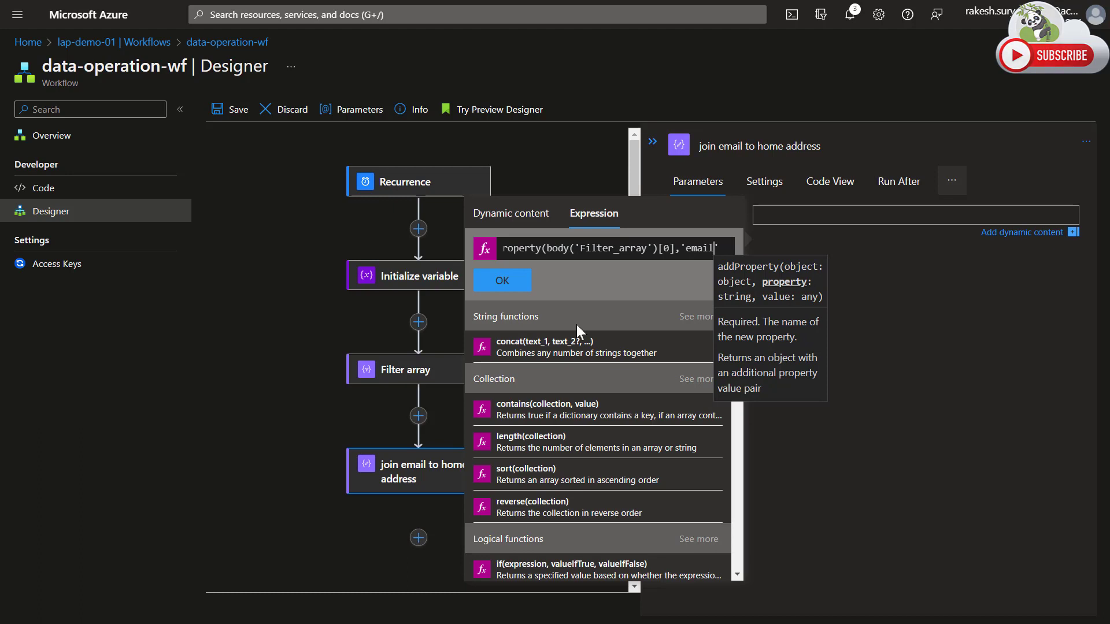
{"action": "type", "text": "_address"}
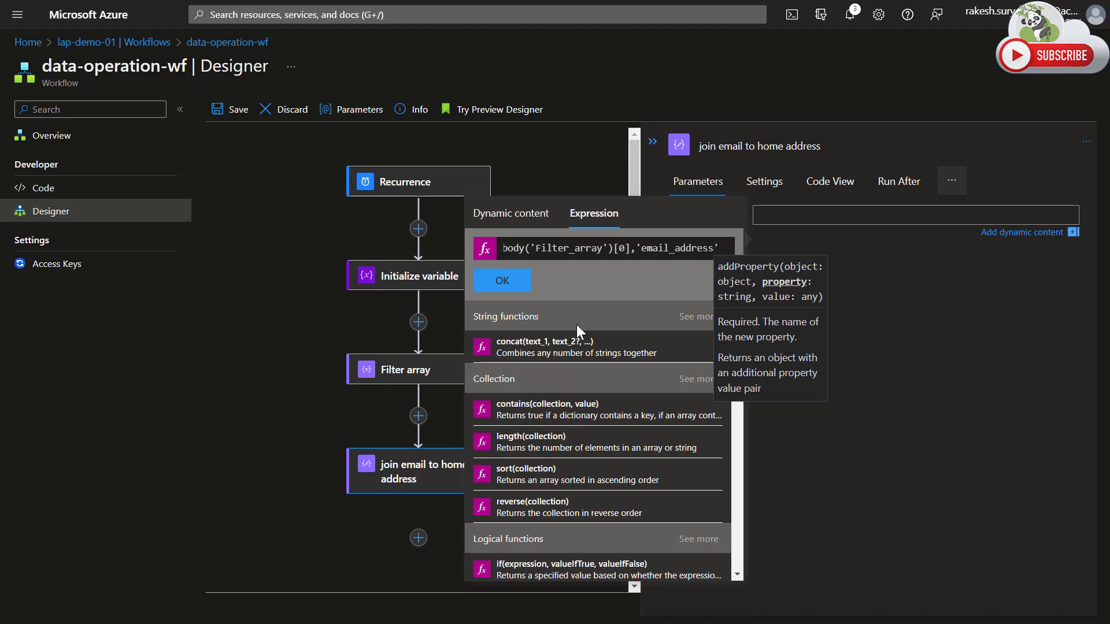
{"action": "type", "text": "',"}
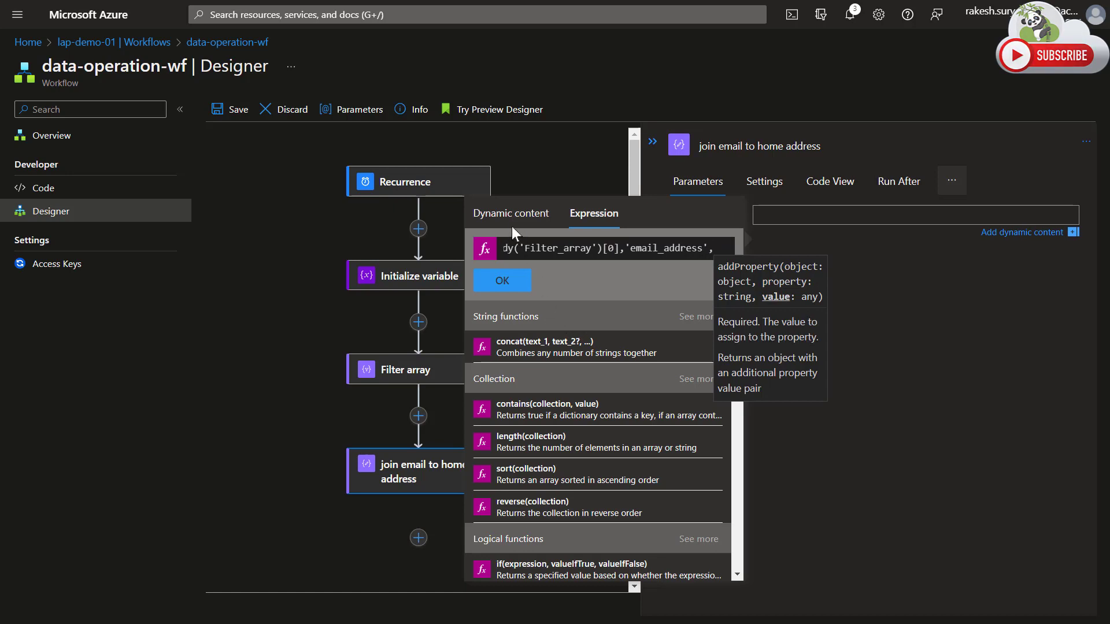
{"action": "key", "text": "ctrl+a"}
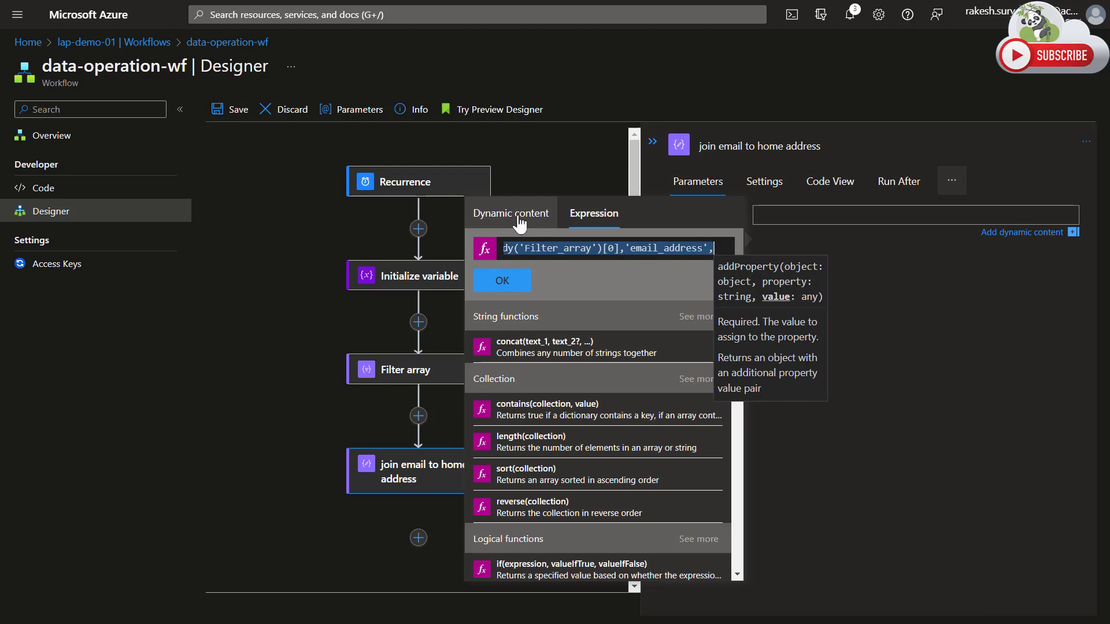
{"action": "left_click", "coordinate": [520, 223]}
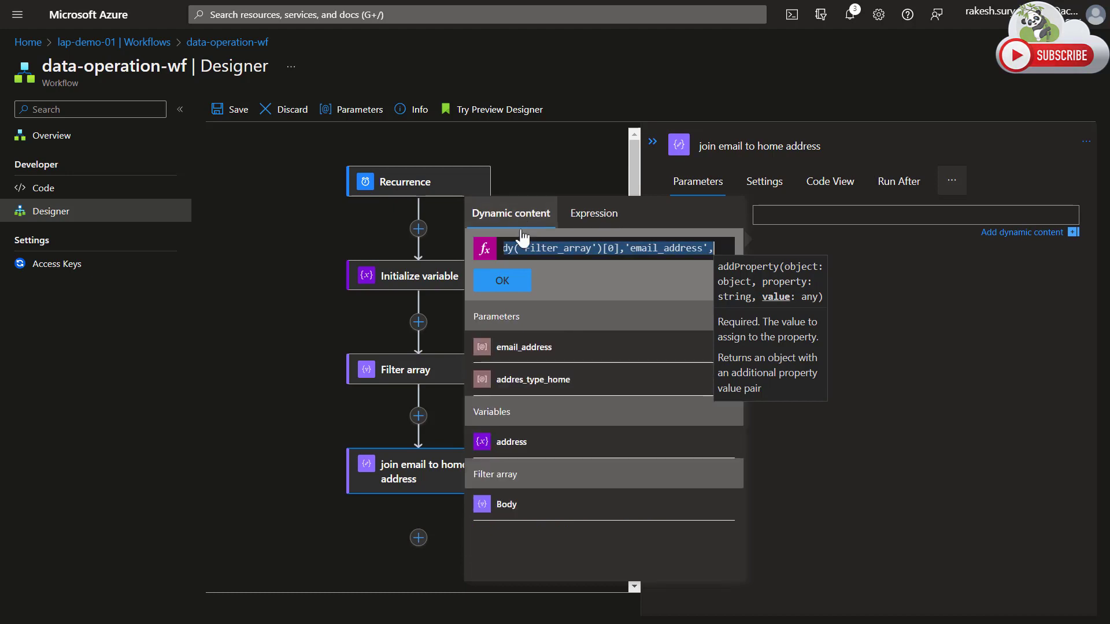
{"action": "left_click", "coordinate": [532, 351]}
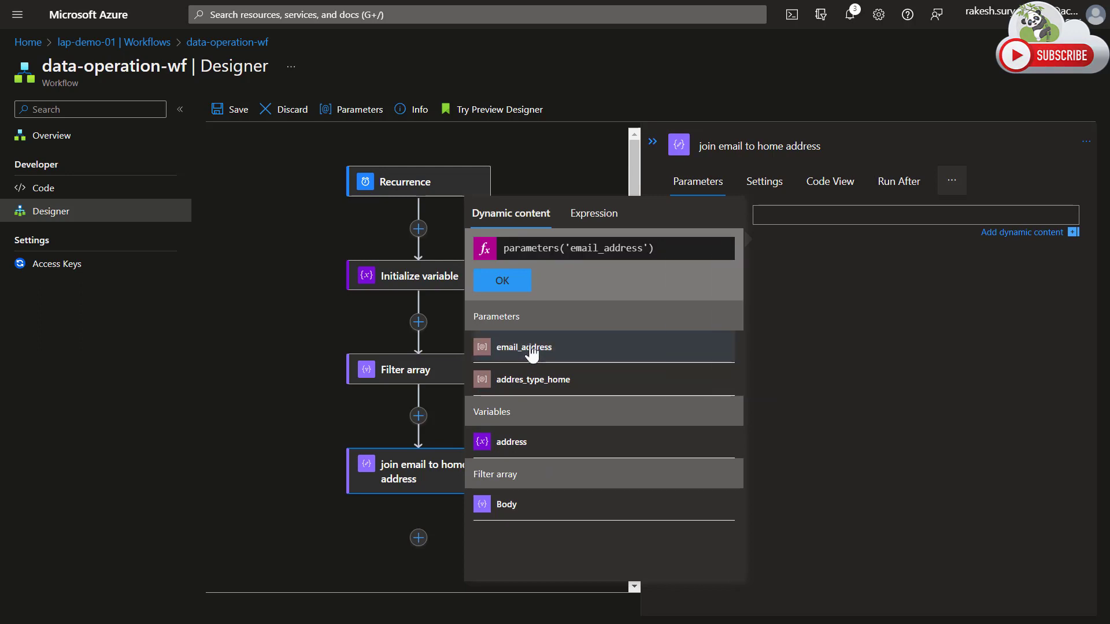
{"action": "left_click", "coordinate": [594, 213]}
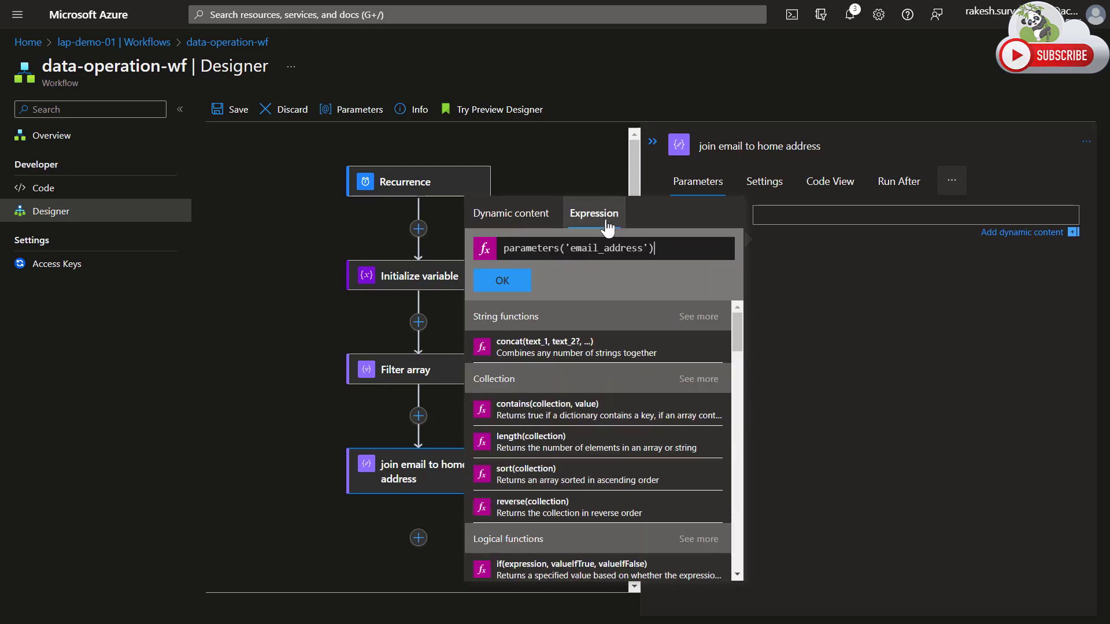
{"action": "key", "text": "ctrl+a"}
{"action": "key", "text": "ctrl+v"}
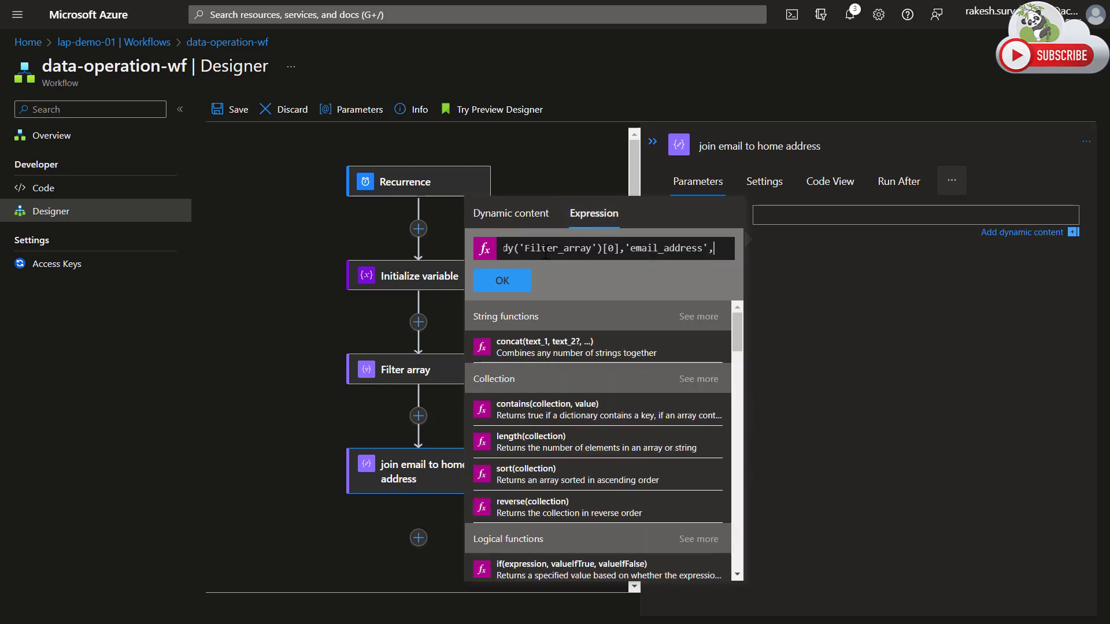
Append the email_address parameter as addProperty's value, close the function's parenthesis and insert the expression into the Compose input.
{"action": "left_click", "coordinate": [514, 223]}
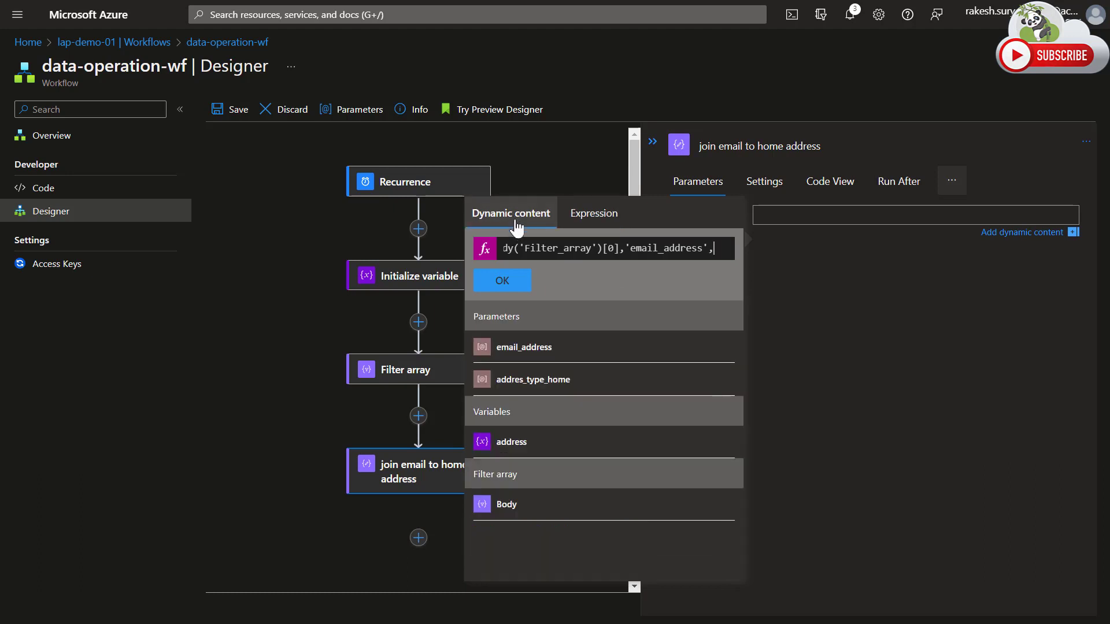
{"action": "left_click", "coordinate": [543, 351]}
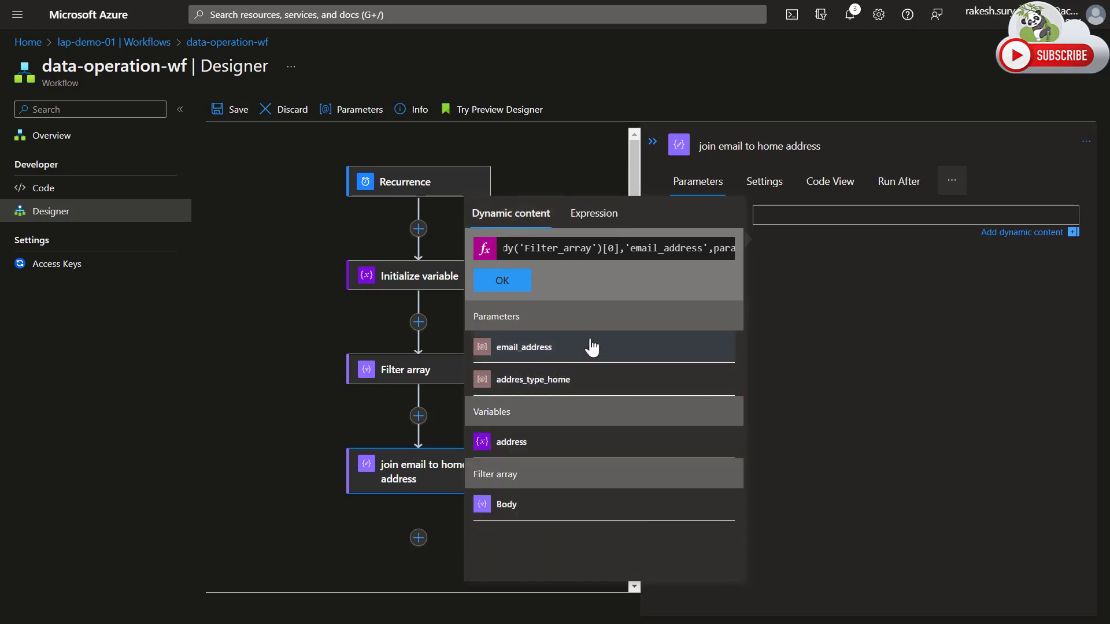
{"action": "left_click", "coordinate": [704, 249]}
{"action": "key", "text": "End"}
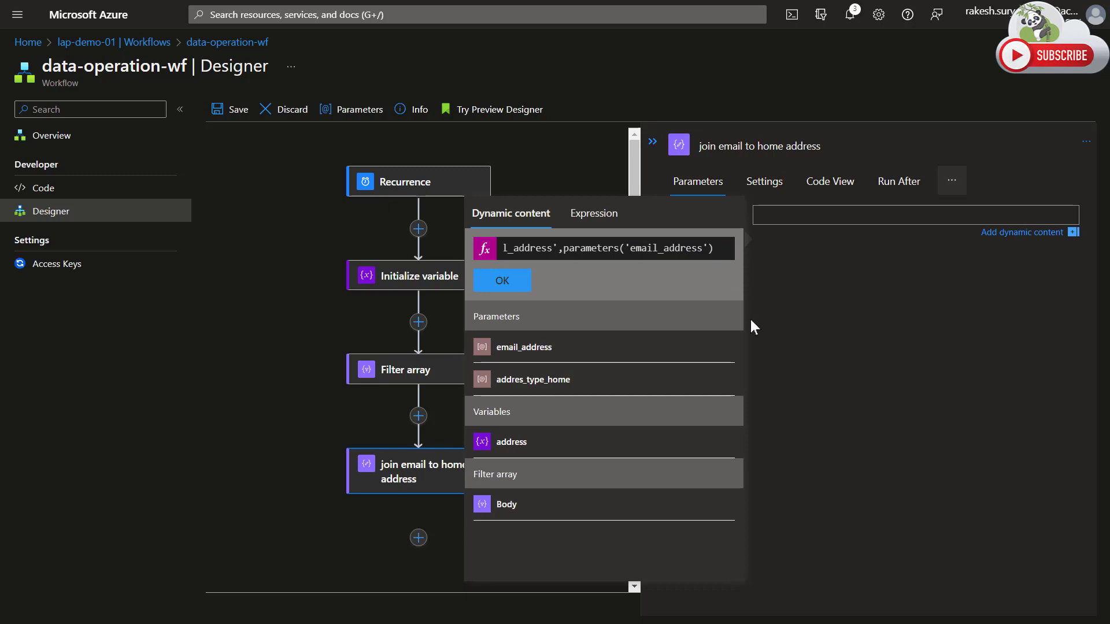
{"action": "type", "text": ")"}
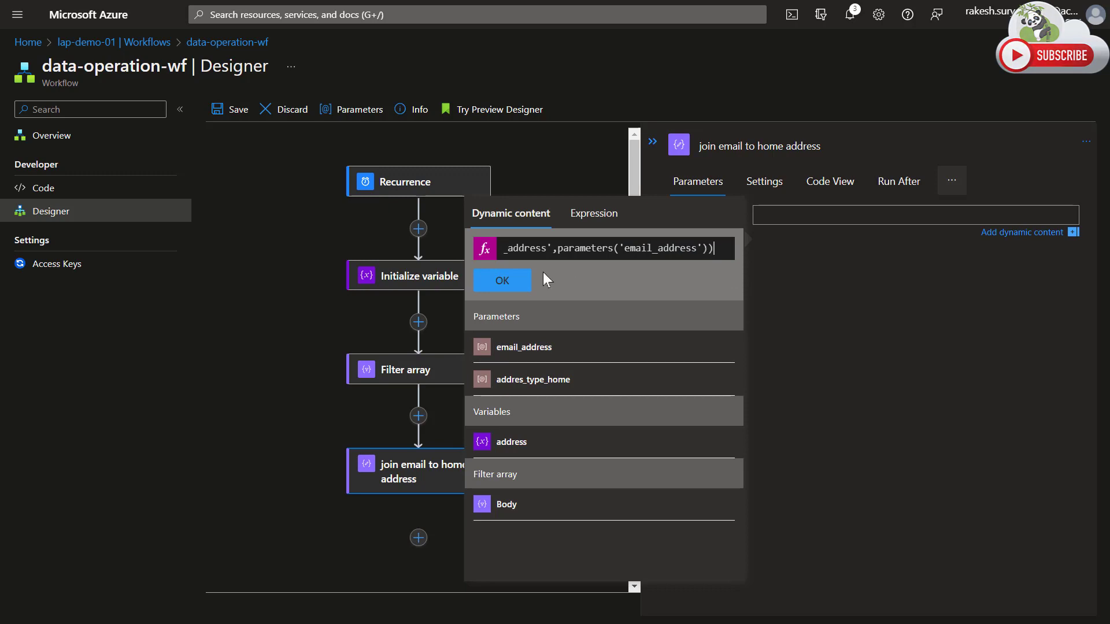
{"action": "left_click", "coordinate": [501, 281]}
{"action": "left_click", "coordinate": [824, 272]}
{"action": "left_click", "coordinate": [795, 221]}
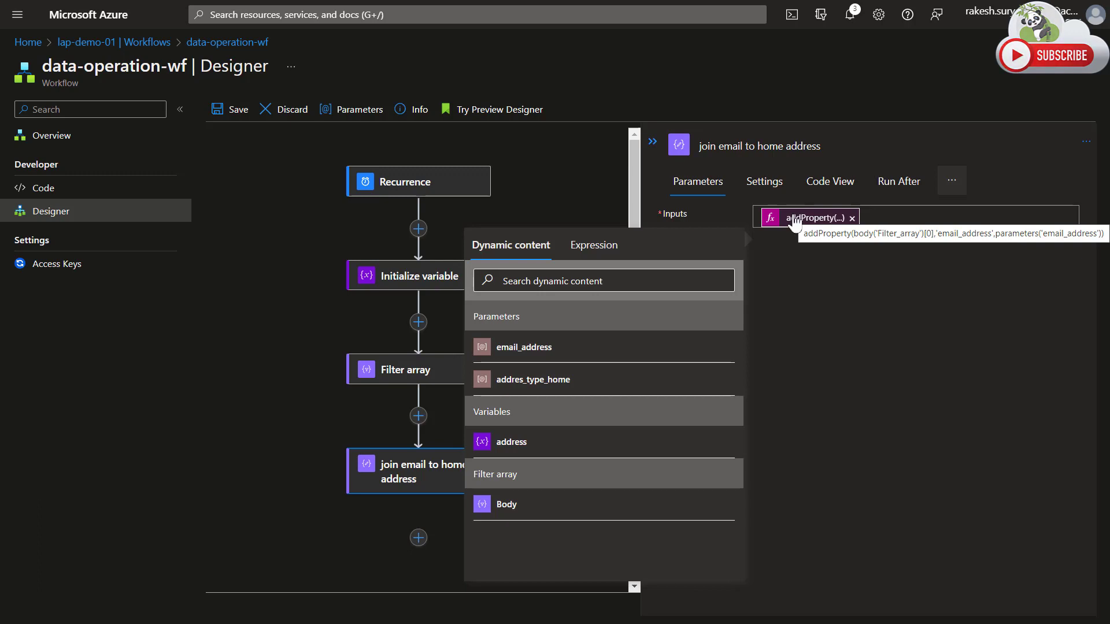
{"action": "left_click", "coordinate": [283, 435]}
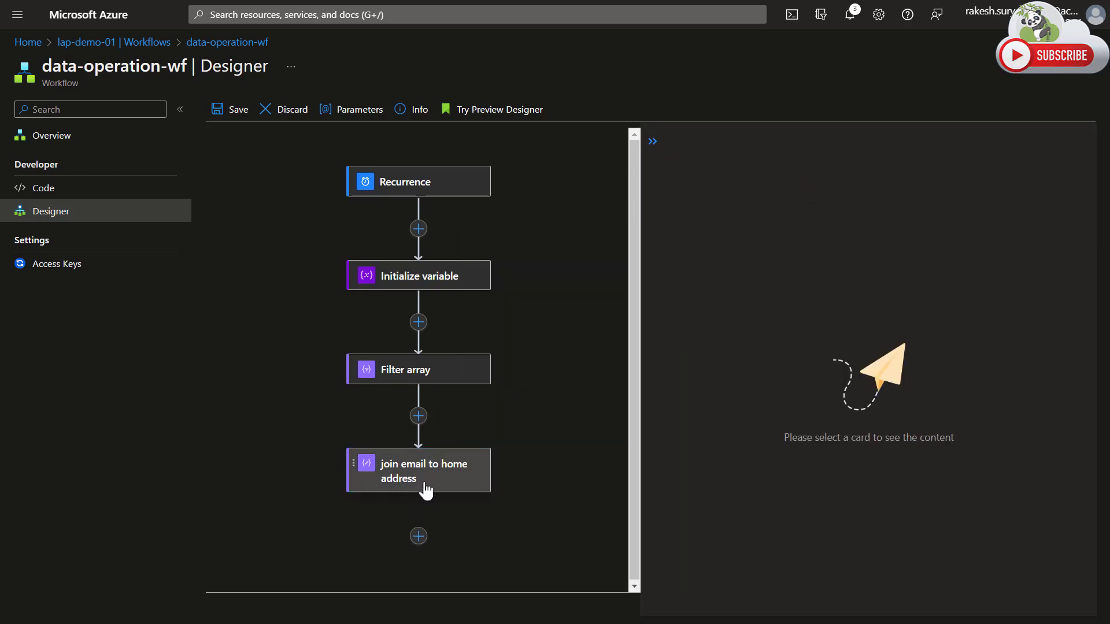
Save the workflow and open its newest run from the run history.
{"action": "left_click", "coordinate": [227, 111]}
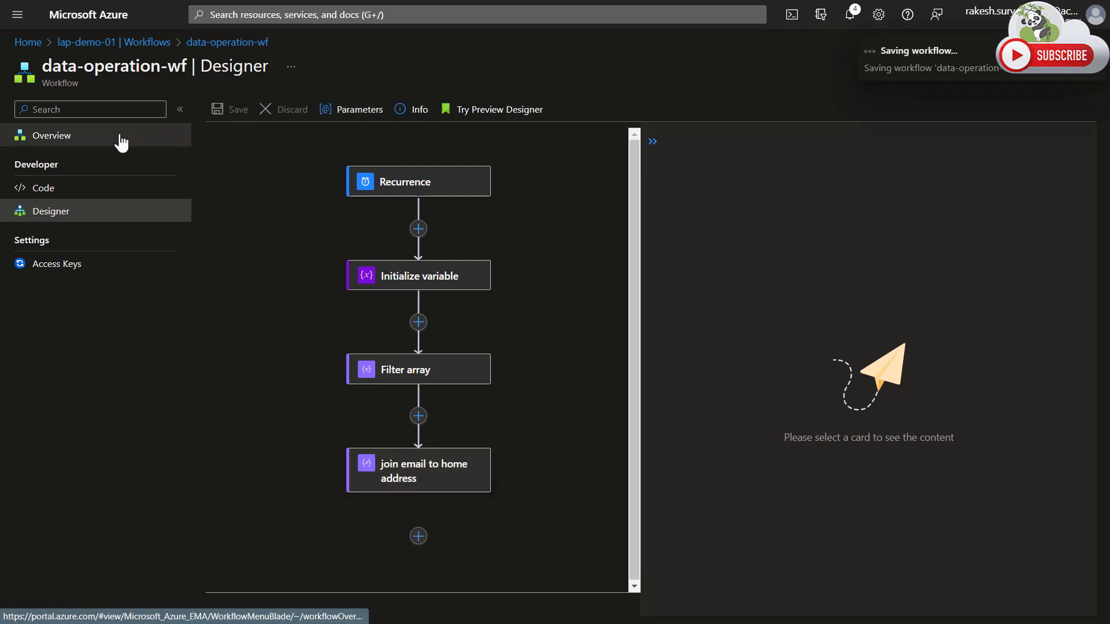
{"action": "left_click", "coordinate": [124, 142]}
{"action": "left_click", "coordinate": [399, 395]}
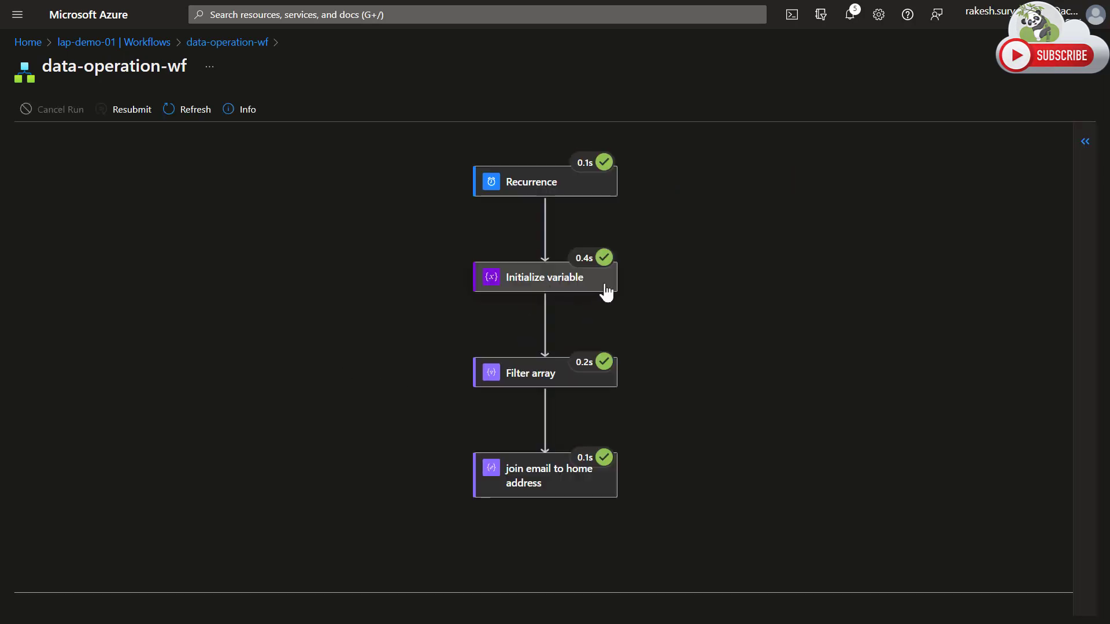
Examine the inputs and outputs of the "join email to home address" action in this run.
{"action": "left_click", "coordinate": [567, 480]}
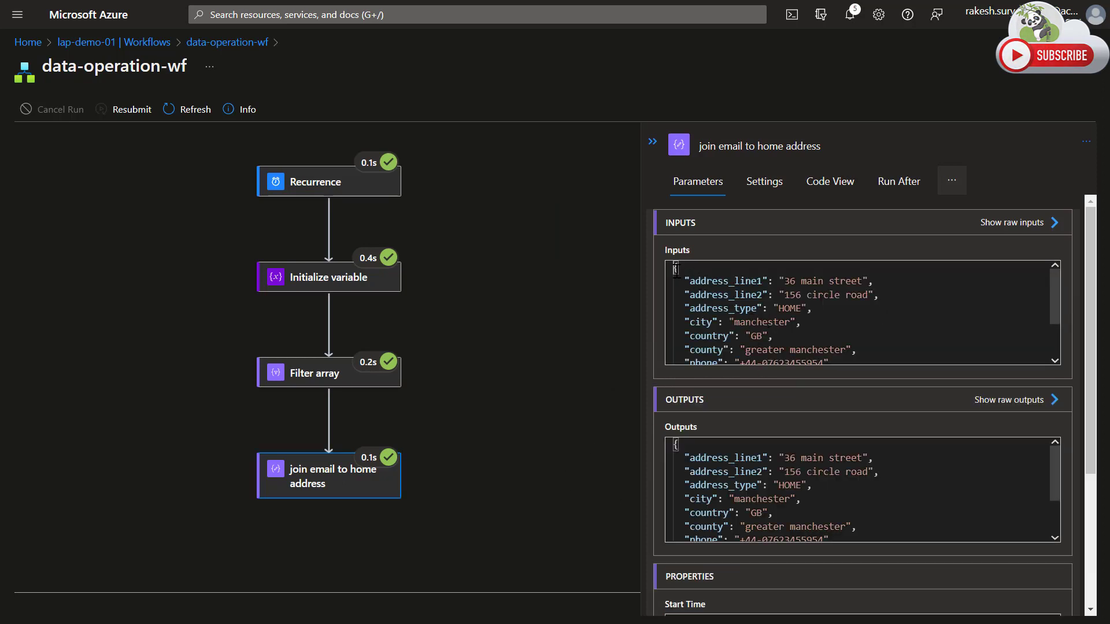
{"action": "scroll", "coordinate": [728, 315], "scroll_direction": "down", "scroll_amount": 3}
{"action": "scroll", "coordinate": [760, 338], "scroll_direction": "down", "scroll_amount": 1}
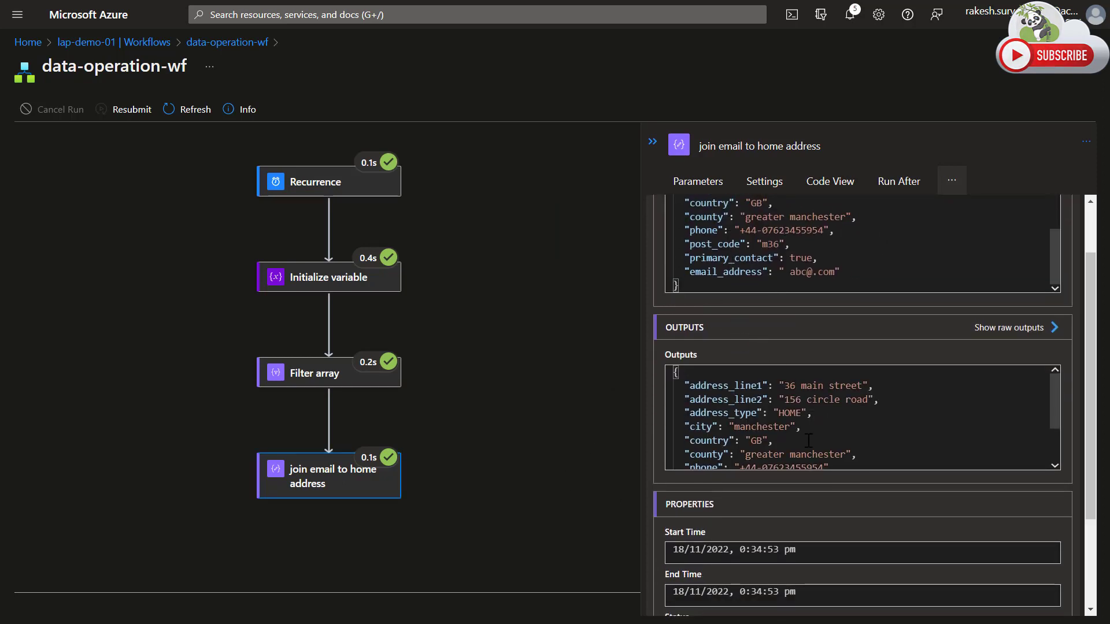
{"action": "scroll", "coordinate": [821, 439], "scroll_direction": "down", "scroll_amount": 2}
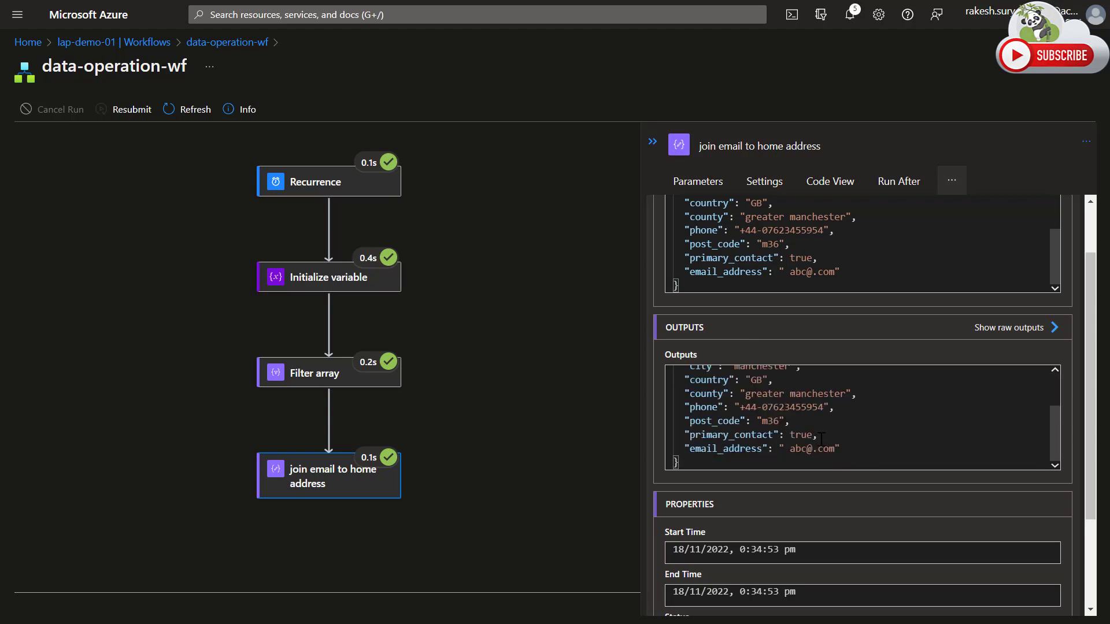
Show the action's raw outputs and check the email_address property within the complete home address object.
{"action": "left_click", "coordinate": [1008, 328]}
{"action": "left_click_drag", "start_coordinate": [45, 247], "coordinate": [233, 248]}
{"action": "left_click", "coordinate": [158, 247]}
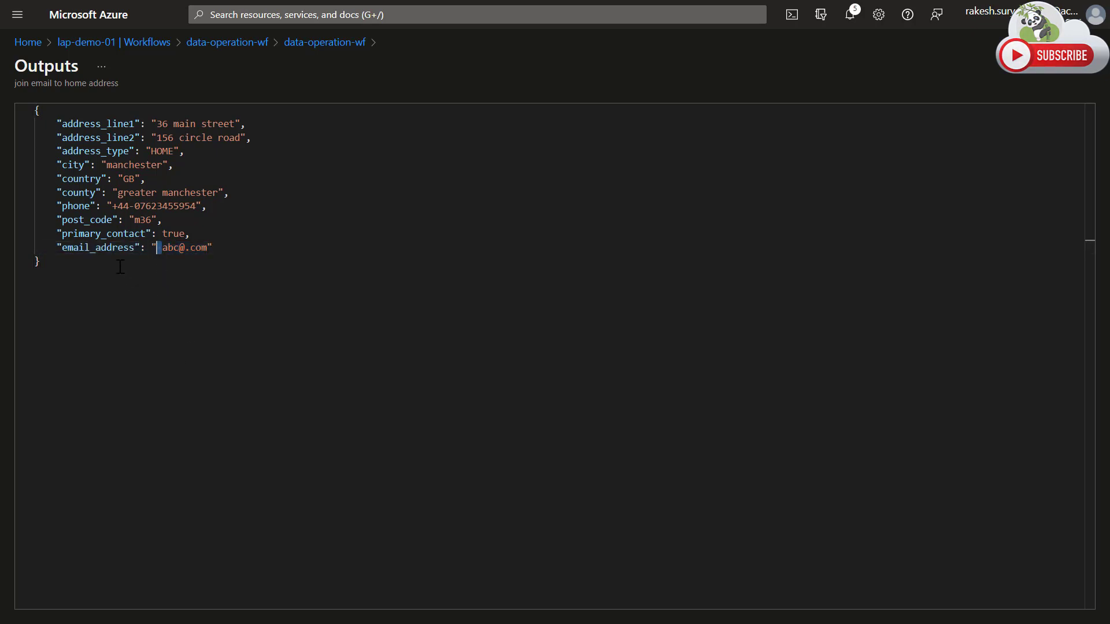
{"action": "left_click", "coordinate": [85, 265]}
{"action": "left_click_drag", "start_coordinate": [57, 123], "coordinate": [261, 266]}
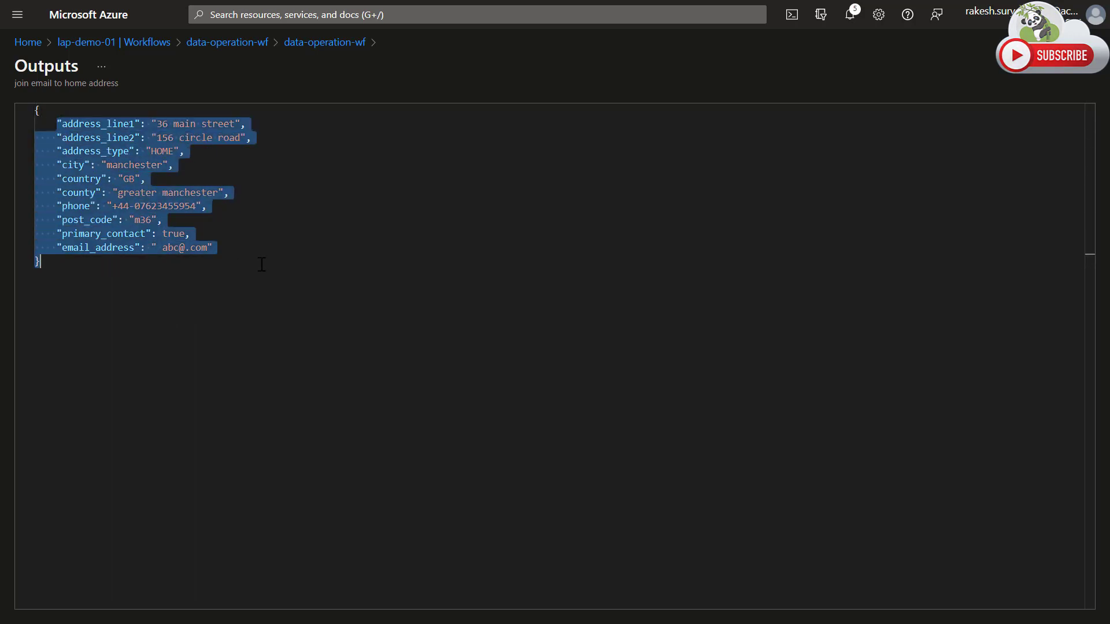
Return from the raw outputs through the run details to the data-operation-wf designer.
{"action": "left_click", "coordinate": [350, 44]}
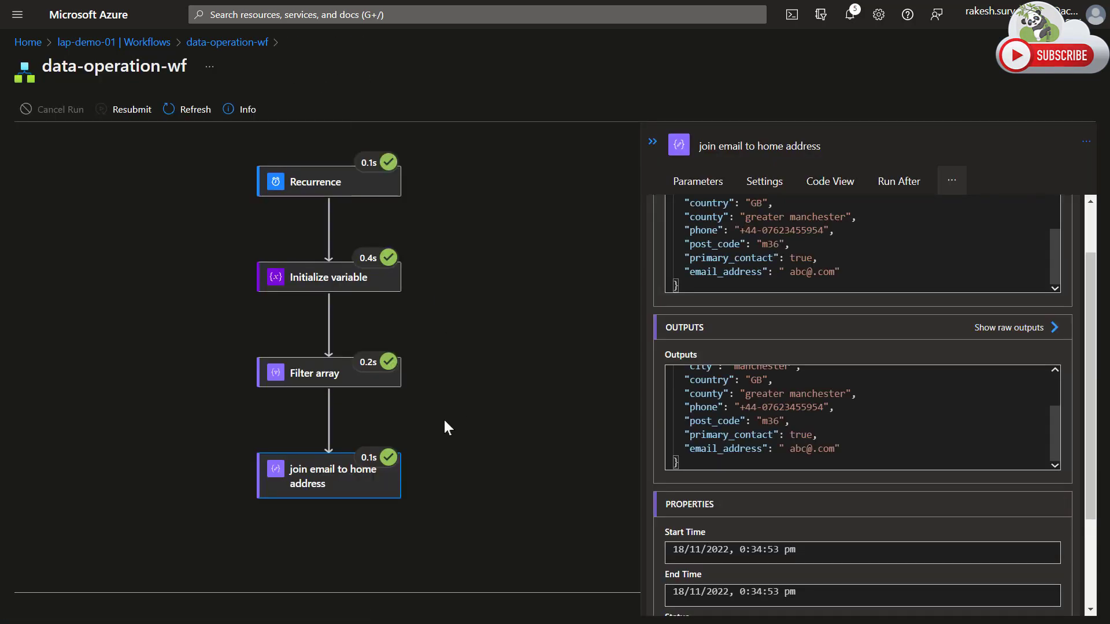
{"action": "left_click", "coordinate": [226, 42]}
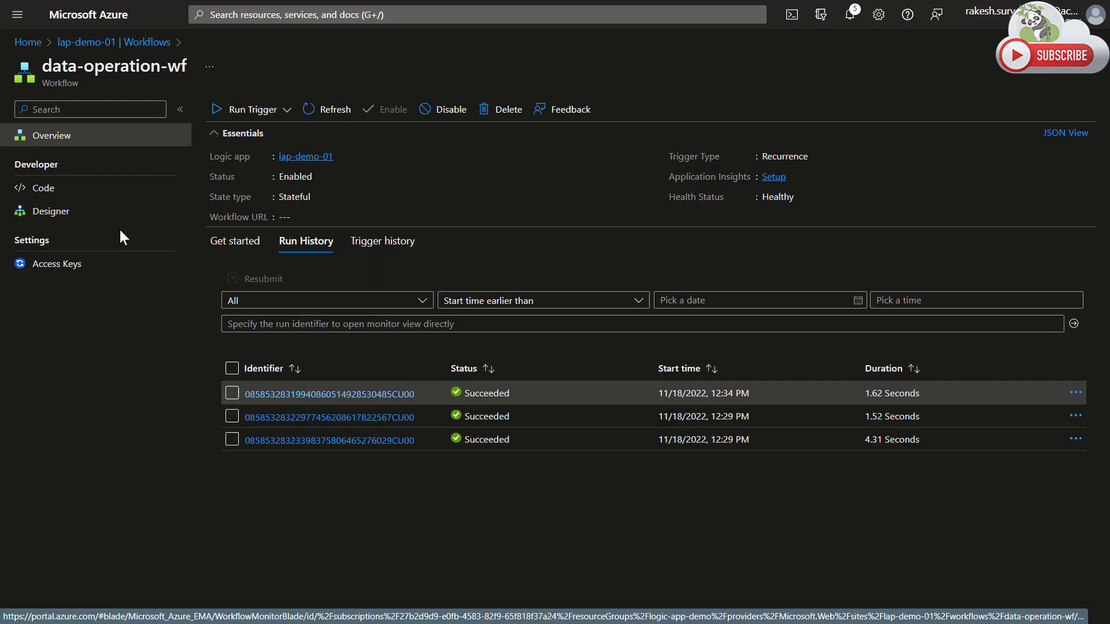
{"action": "left_click", "coordinate": [81, 211]}
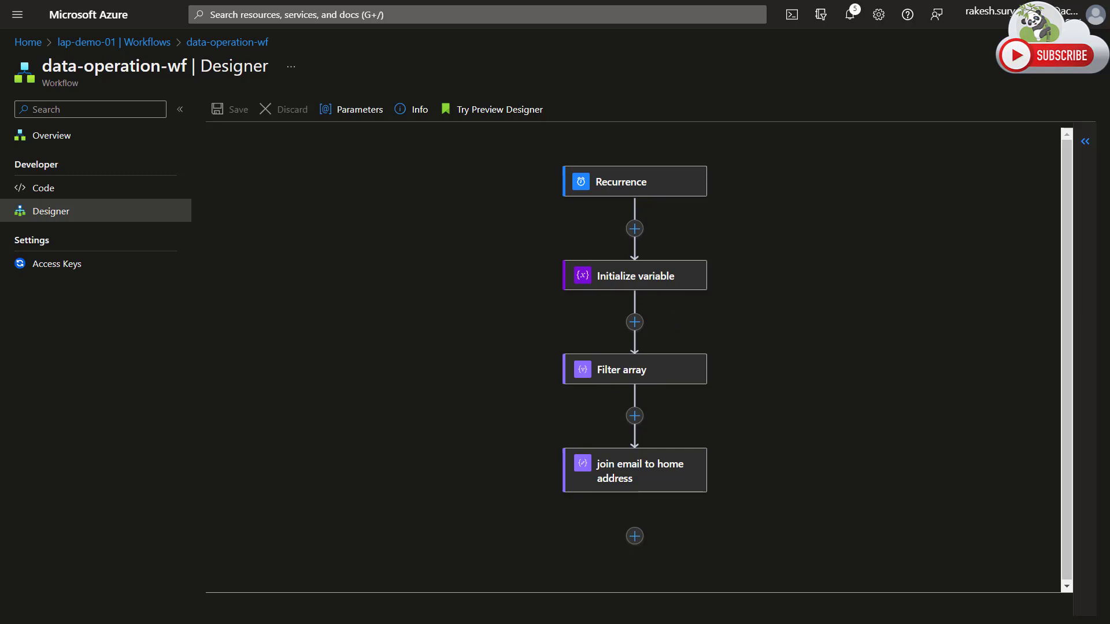
Switch to Visual Studio Code and delete the email_address line and its preceding comma from the HOME address in exmapl-02.json.
{"action": "key", "text": "alt+Tab"}
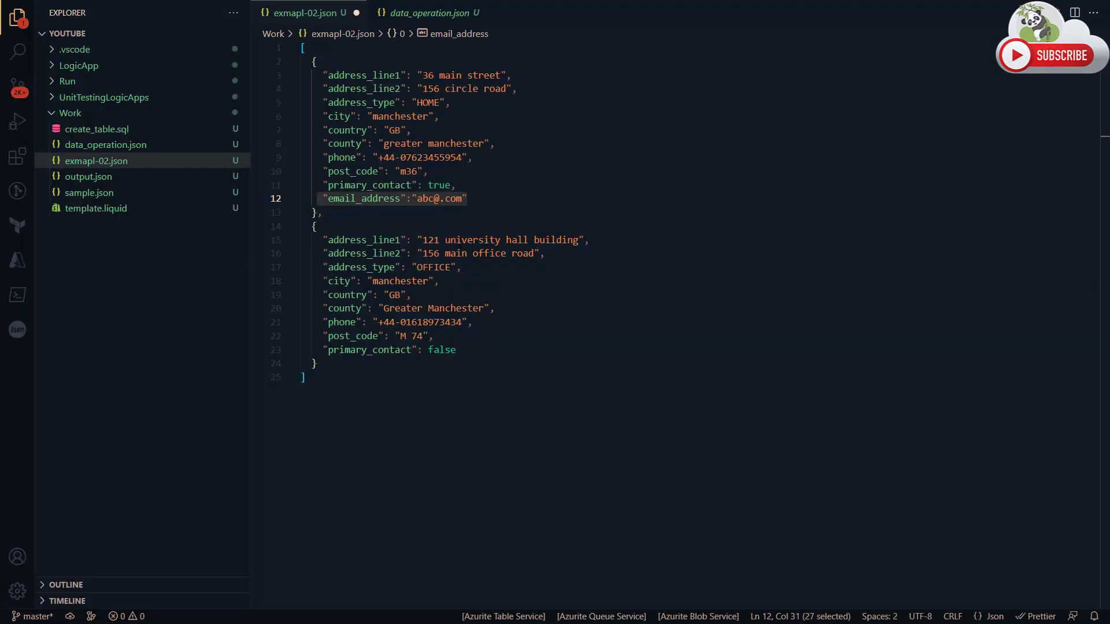
{"action": "left_click", "coordinate": [477, 337]}
{"action": "left_click_drag", "start_coordinate": [451, 186], "coordinate": [479, 194]}
{"action": "key", "text": "BackSpace"}
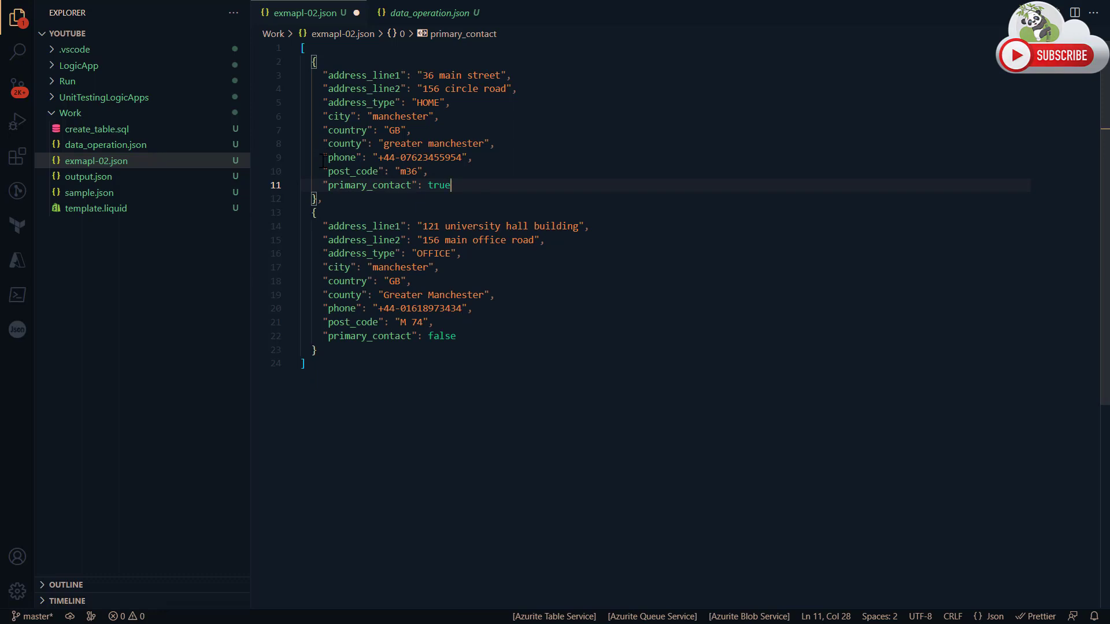
{"action": "double_click", "coordinate": [405, 268]}
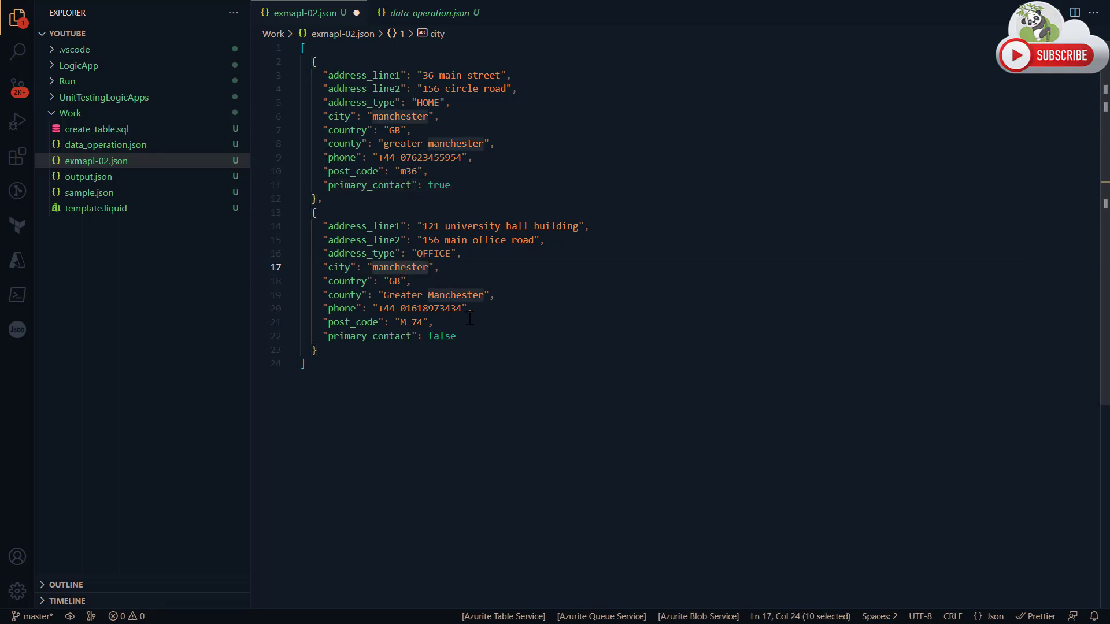
{"action": "type", "text": "Lon"}
{"action": "key", "text": "ctrl+z"}
Review the HOME address's address_line1 and address_line2 properties and switch back to the workflow designer in the Azure portal.
{"action": "left_click", "coordinate": [368, 117]}
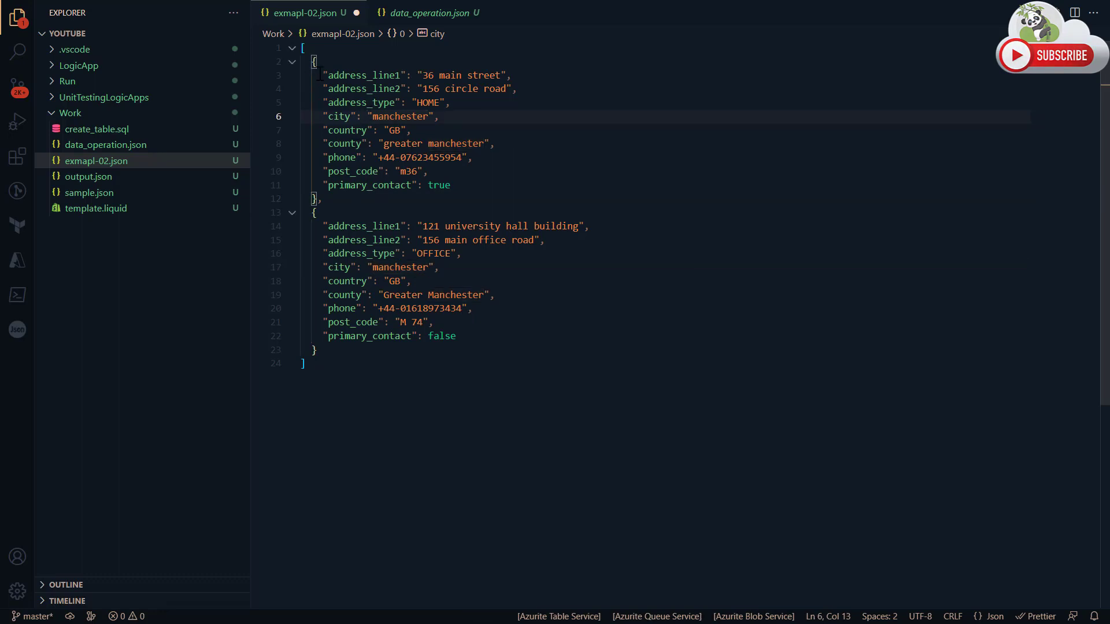
{"action": "left_click_drag", "start_coordinate": [318, 75], "coordinate": [610, 95]}
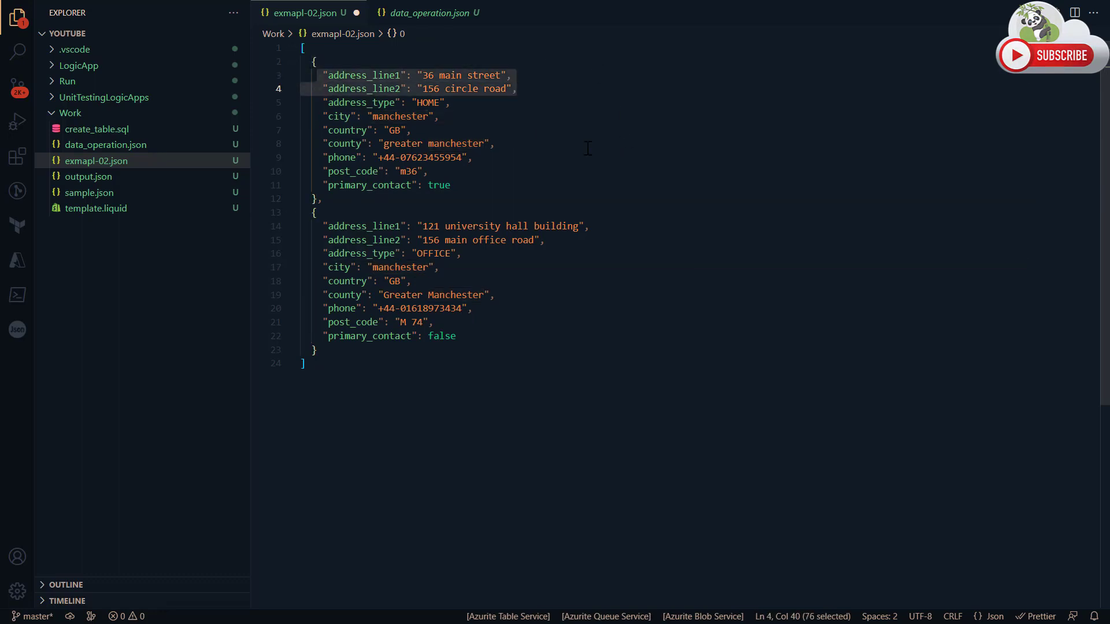
{"action": "left_click_drag", "start_coordinate": [324, 76], "coordinate": [512, 76]}
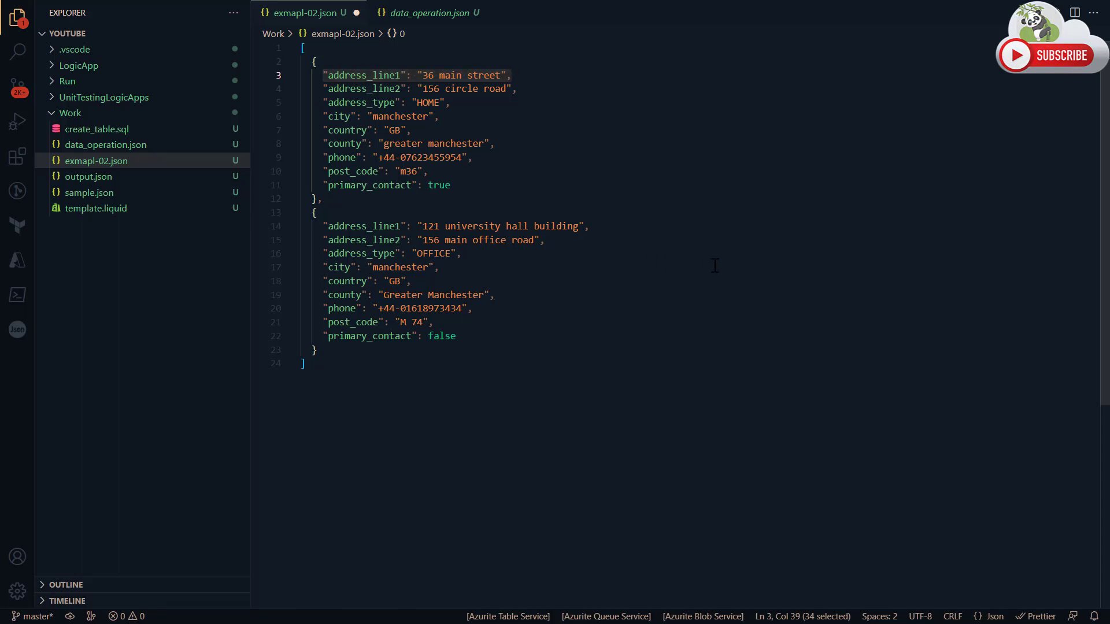
{"action": "key", "text": "alt+Tab"}
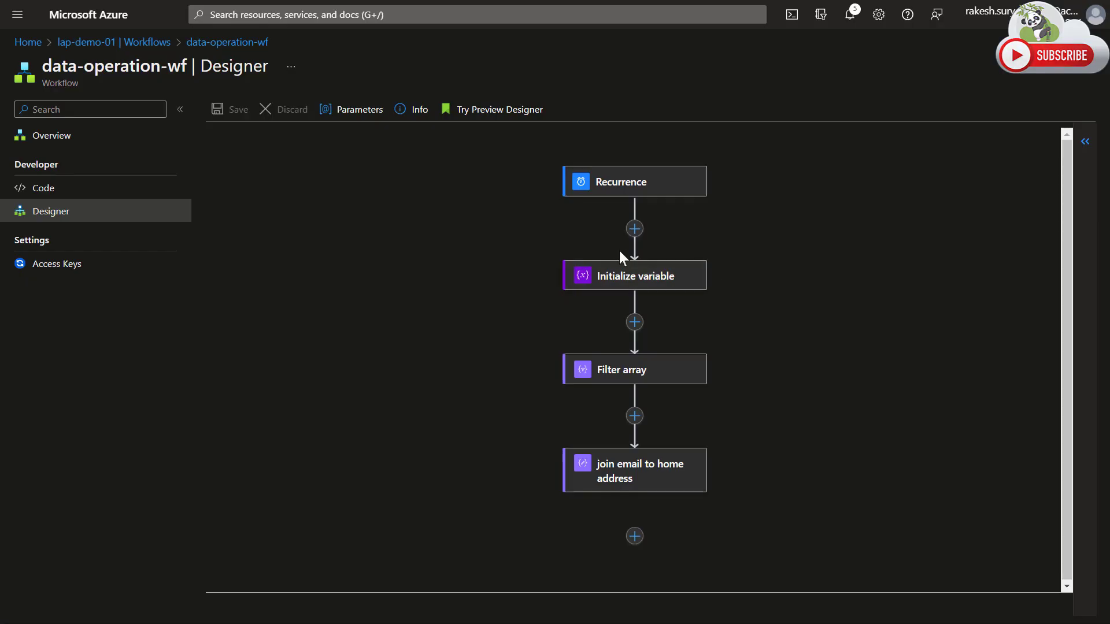
Add a Data Operations Select action after the join email to home address action, with the address variable as its From input.
{"action": "left_click", "coordinate": [634, 537]}
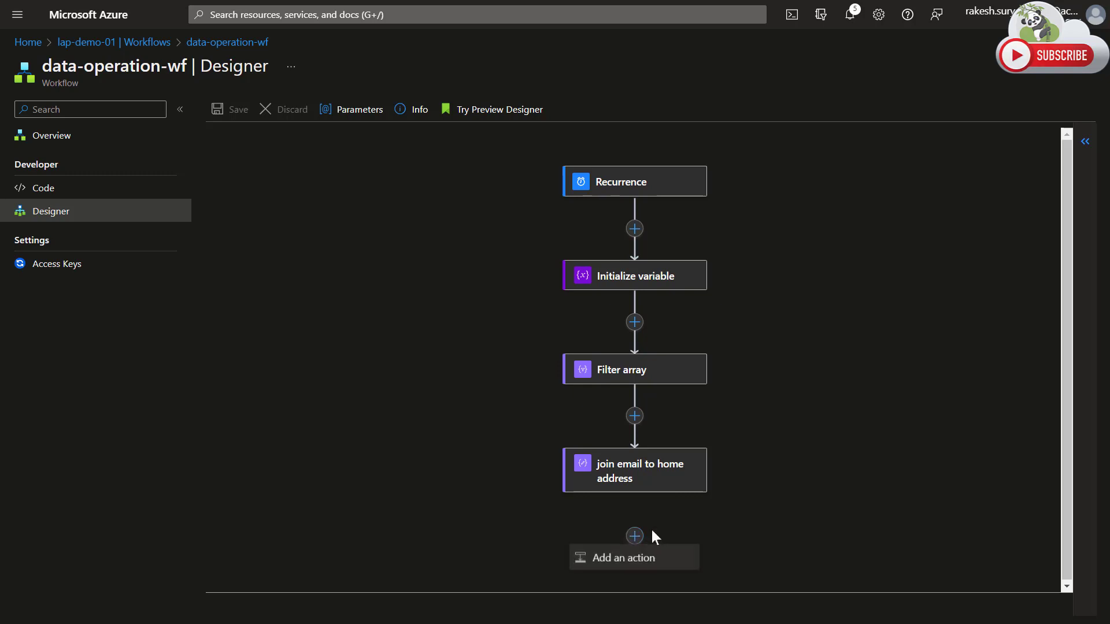
{"action": "left_click", "coordinate": [655, 564]}
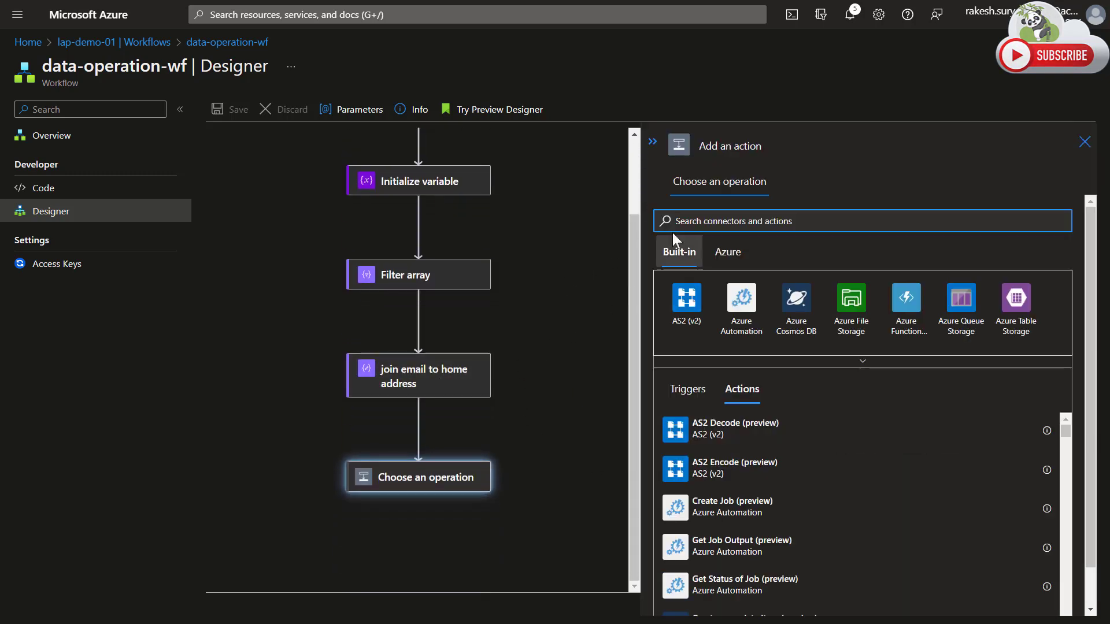
{"action": "left_click", "coordinate": [802, 363]}
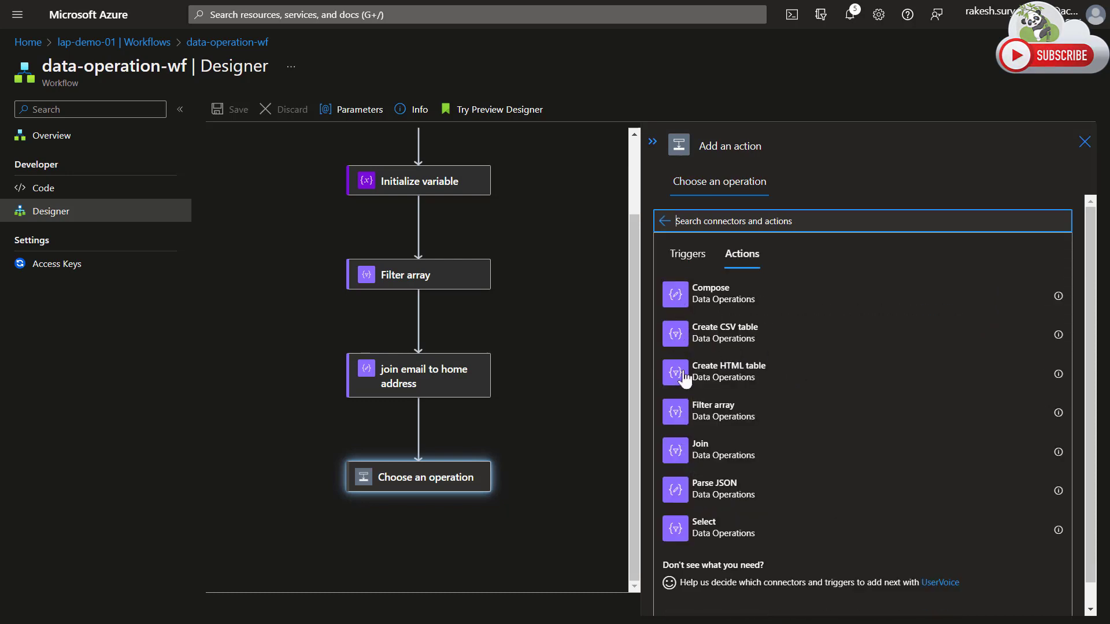
{"action": "left_click", "coordinate": [677, 527]}
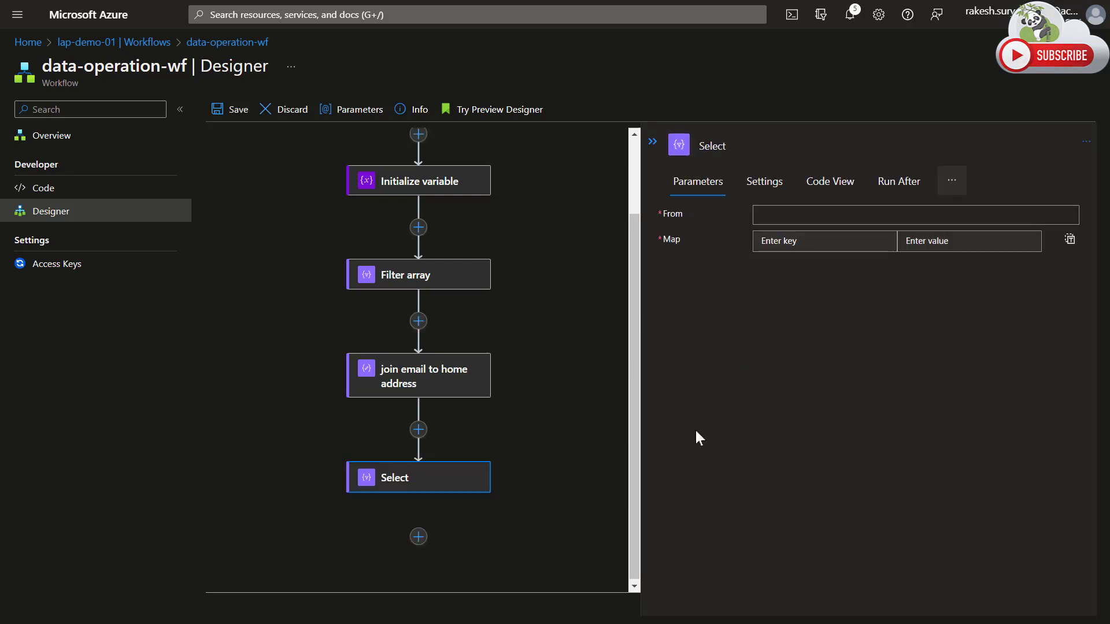
{"action": "left_click", "coordinate": [788, 218]}
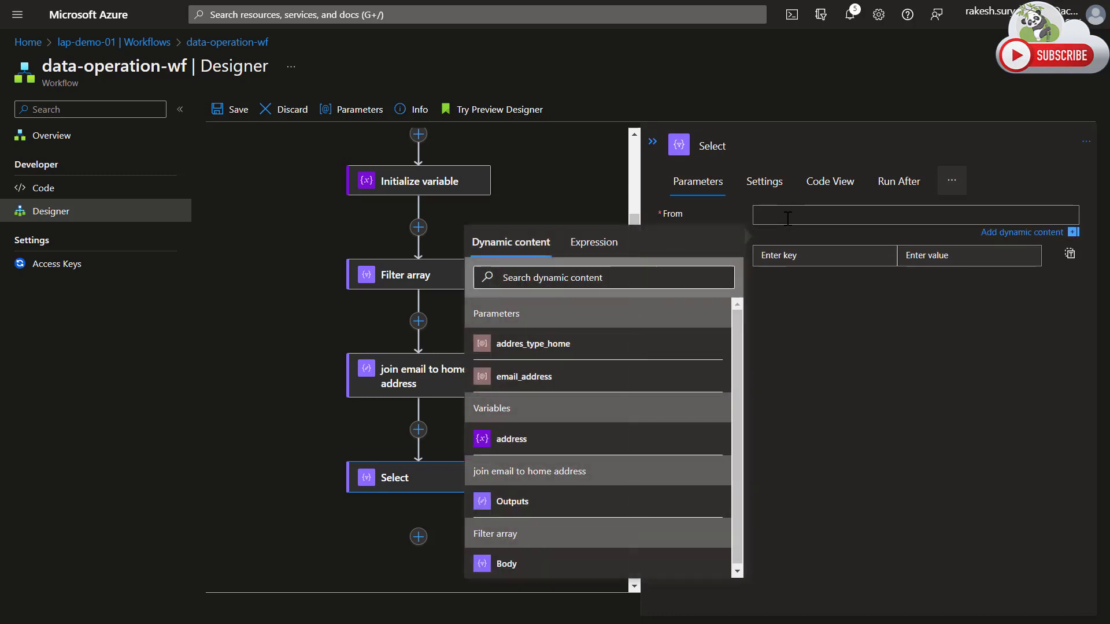
{"action": "left_click", "coordinate": [522, 445]}
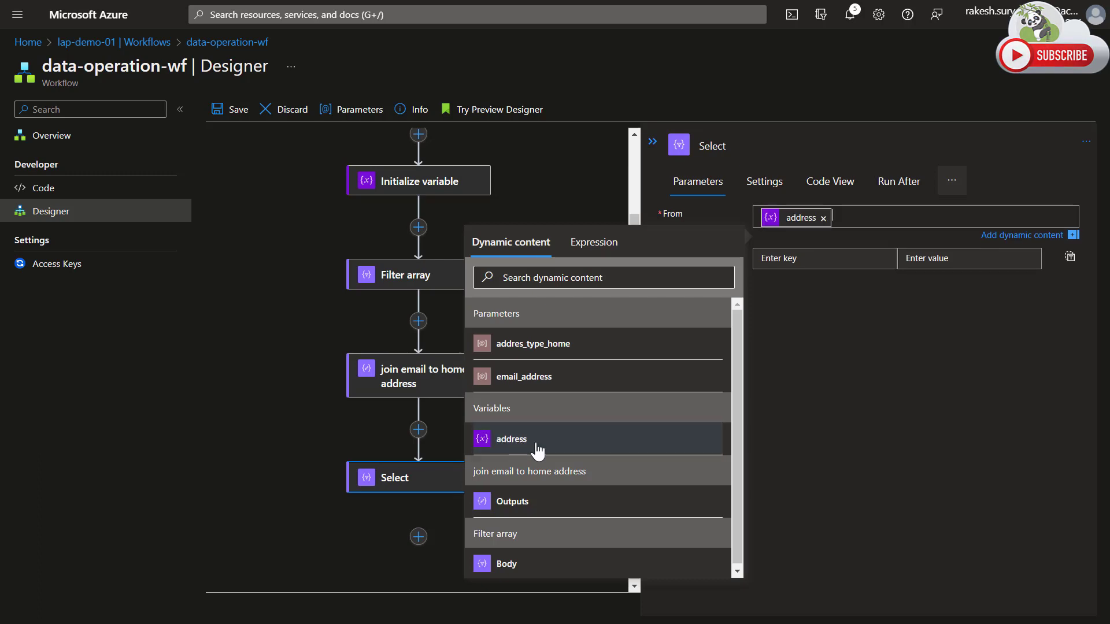
{"action": "left_click", "coordinate": [908, 462]}
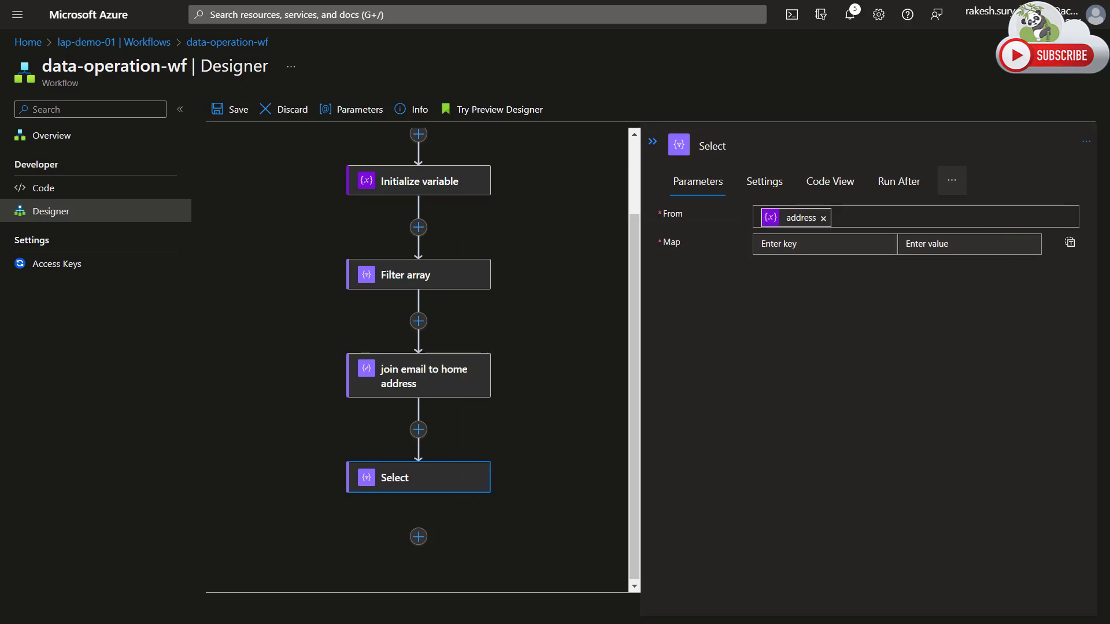
Set the Select action's first map key to address_line1, copying the property name from exmapl-02.json in Visual Studio Code.
{"action": "left_click", "coordinate": [819, 250]}
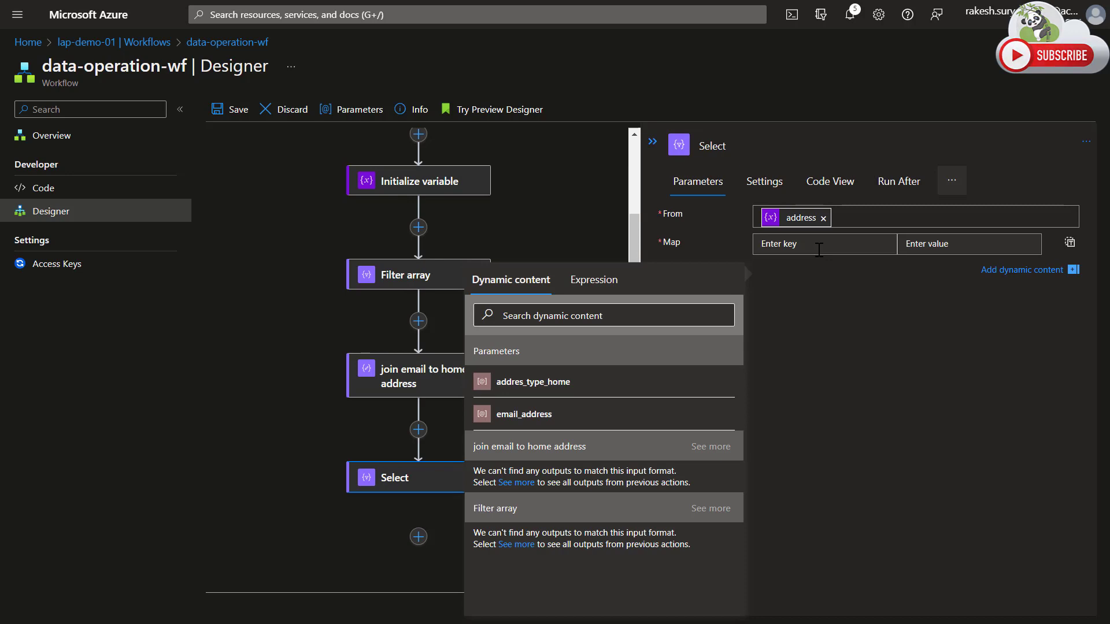
{"action": "type", "text": "address_line1\": \"36 main street\","}
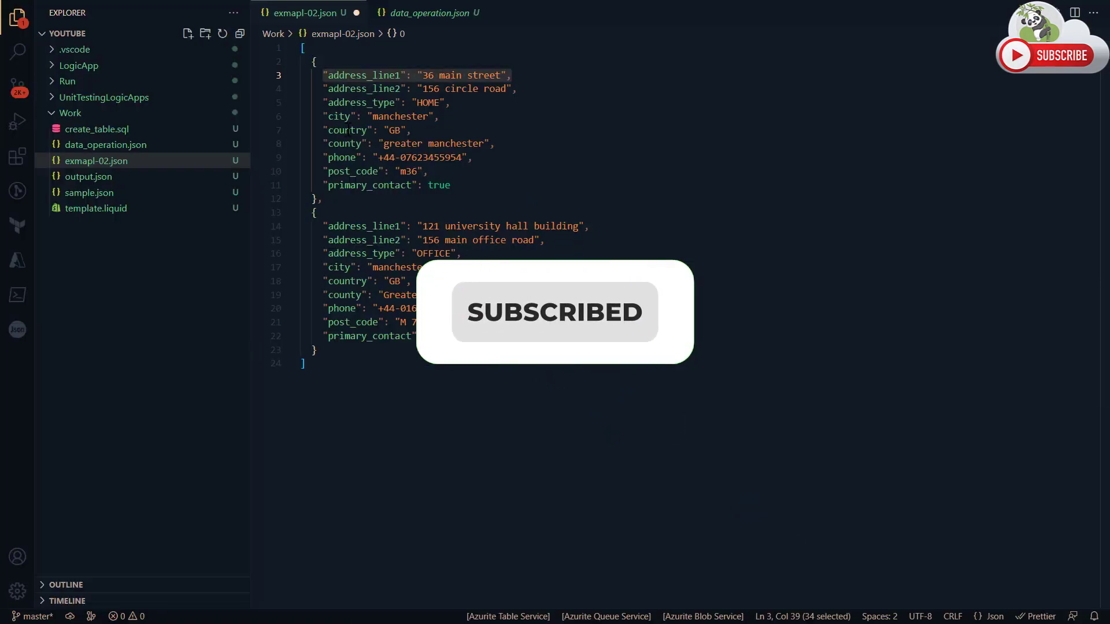
{"action": "double_click", "coordinate": [365, 75]}
{"action": "key", "text": "ctrl+c"}
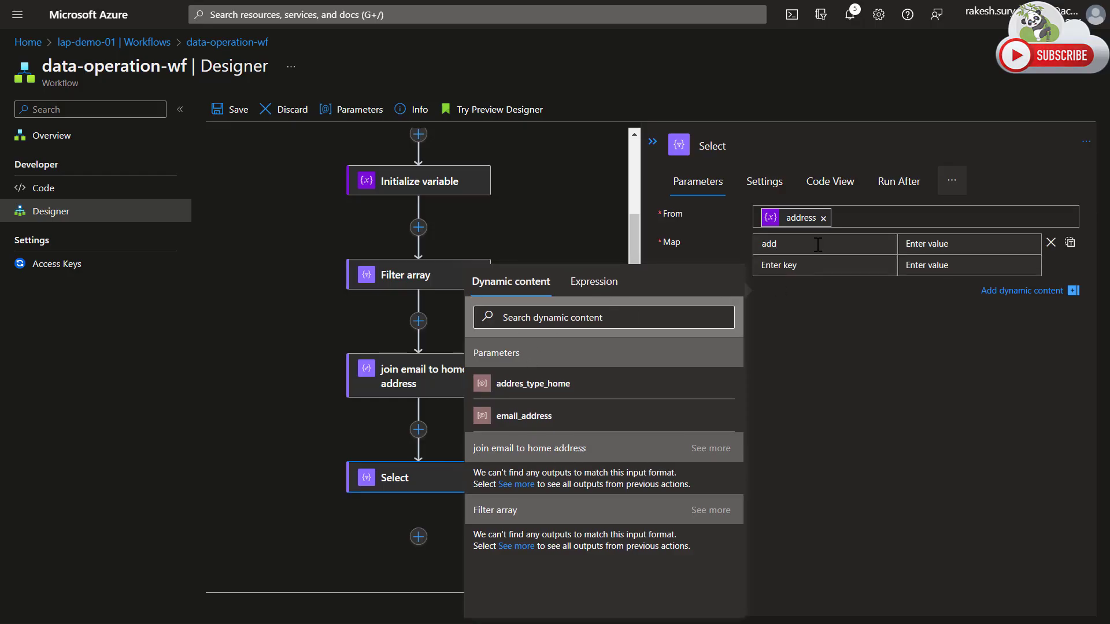
{"action": "double_click", "coordinate": [773, 244]}
{"action": "key", "text": "ctrl+v"}
Map the address_line1 key to the expression item()?['address_line1'].
{"action": "left_click", "coordinate": [914, 245]}
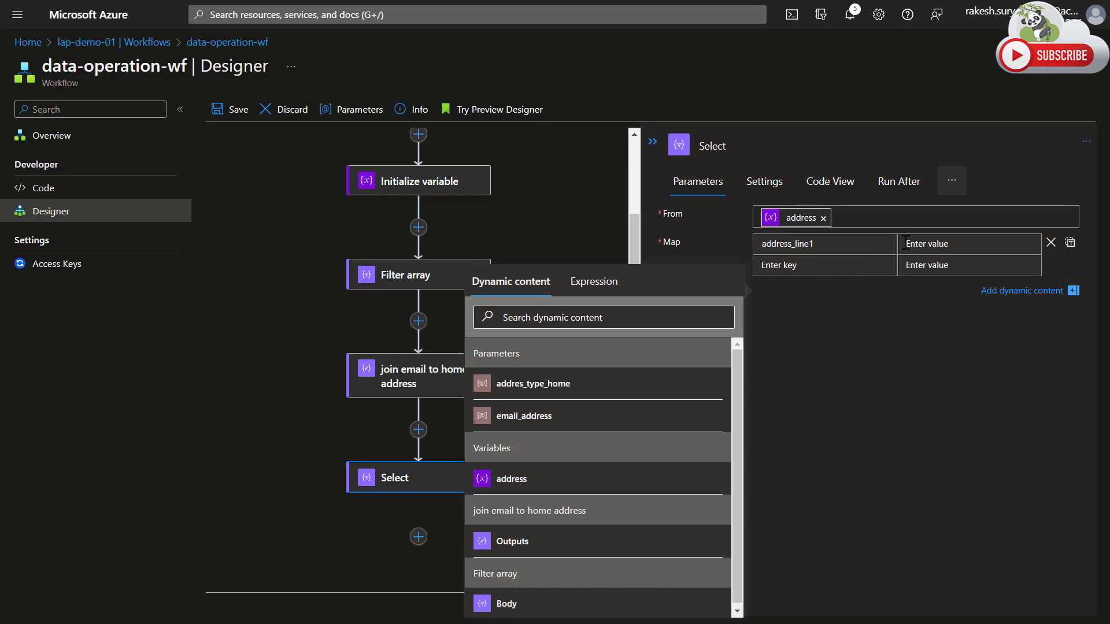
{"action": "double_click", "coordinate": [780, 245]}
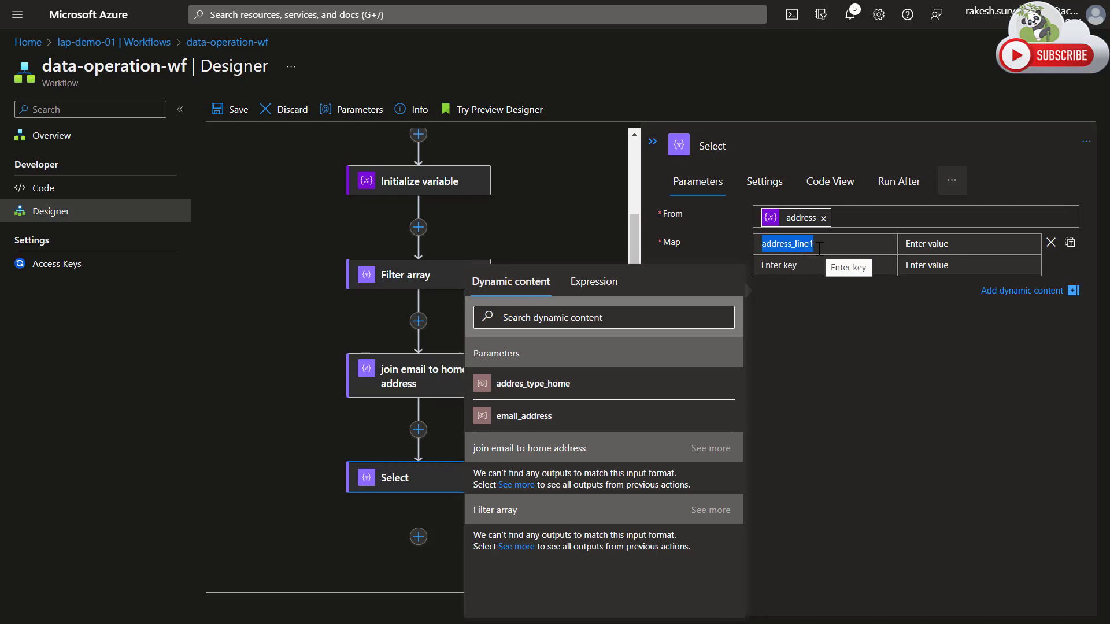
{"action": "left_click", "coordinate": [947, 242]}
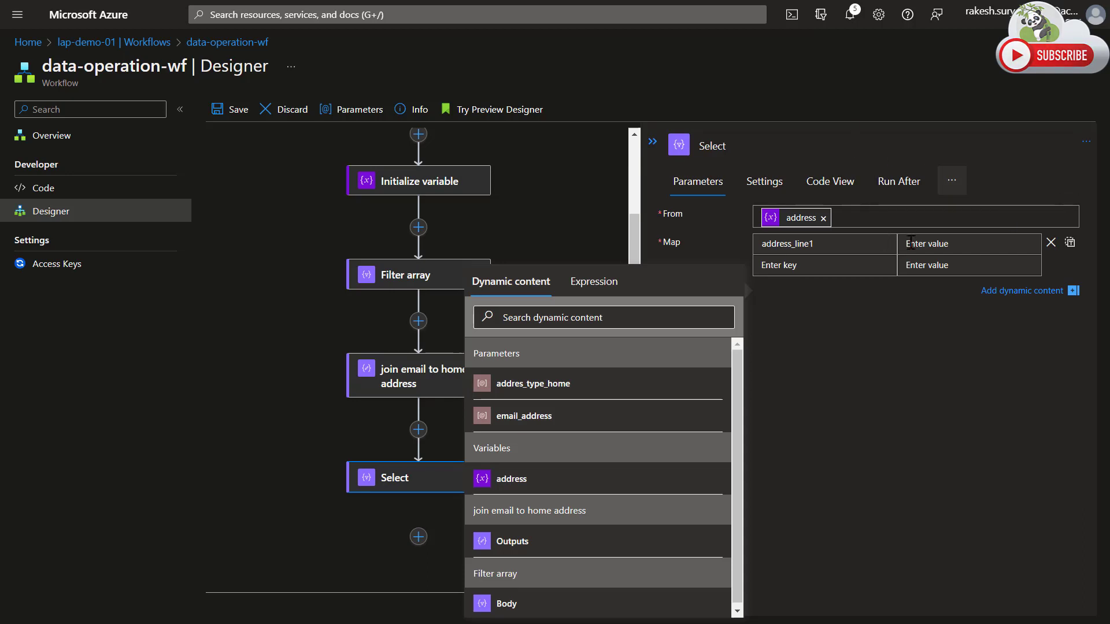
{"action": "left_click", "coordinate": [605, 281]}
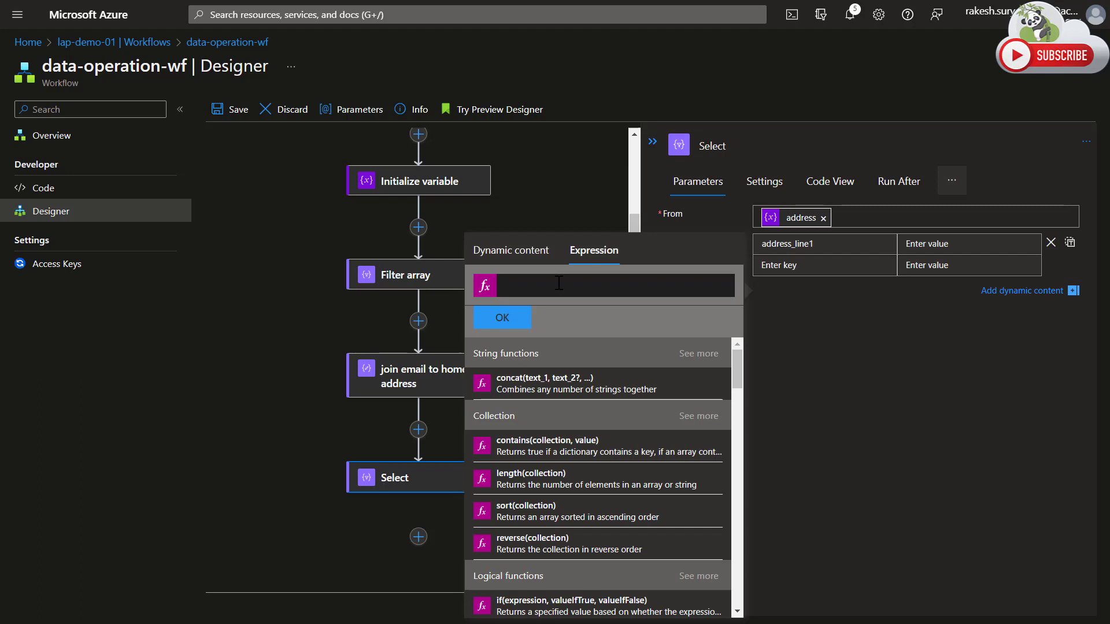
{"action": "type", "text": "item()"}
{"action": "type", "text": "?[]"}
{"action": "type", "text": "'"}
{"action": "type", "text": "address_line1"}
{"action": "left_click", "coordinate": [502, 318]}
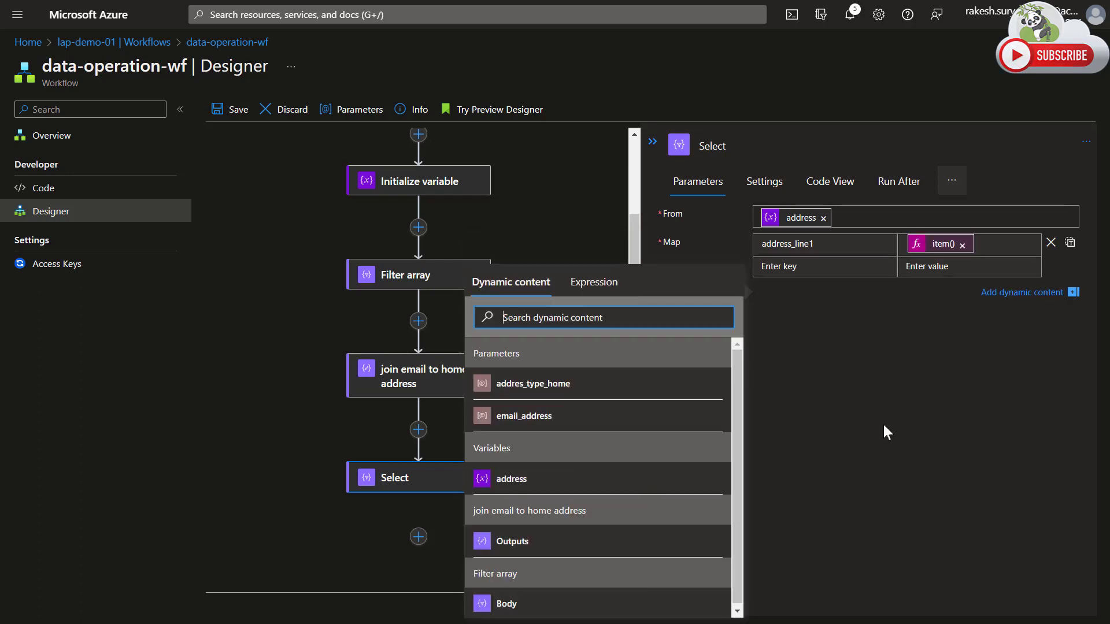
{"action": "left_click", "coordinate": [869, 413]}
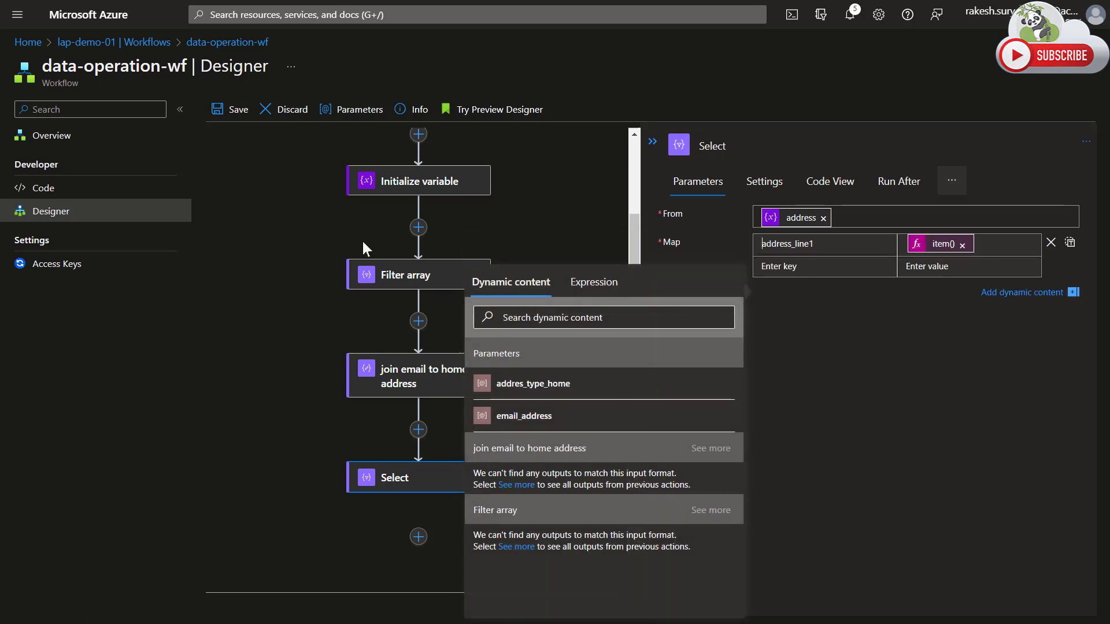
Save and run the workflow, and open the Select action's details in the newest run.
{"action": "left_click", "coordinate": [233, 112]}
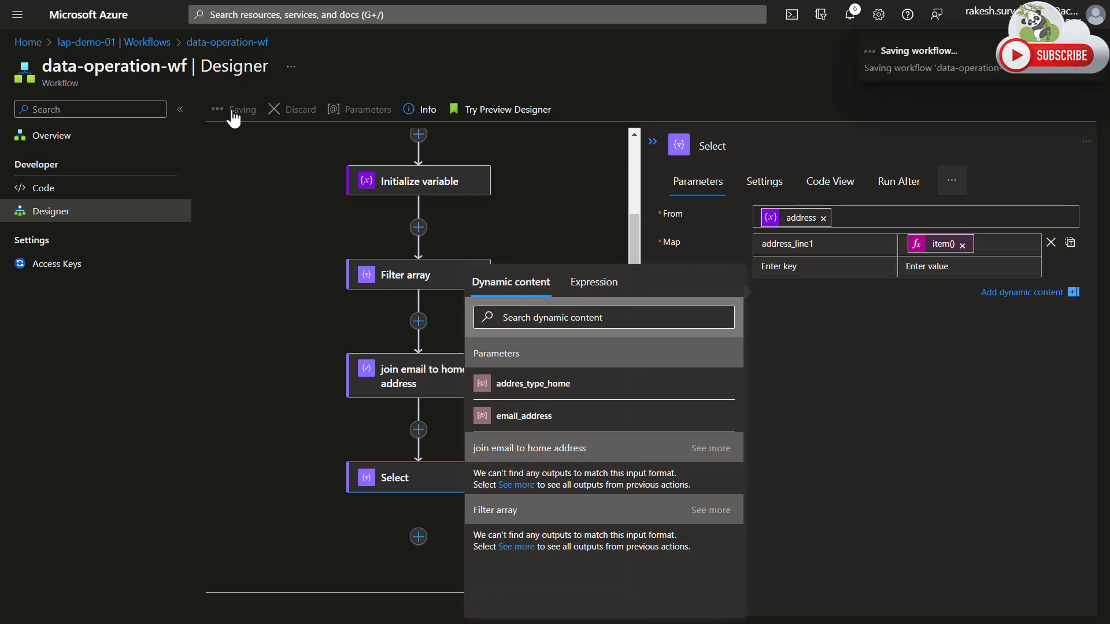
{"action": "left_click", "coordinate": [52, 135]}
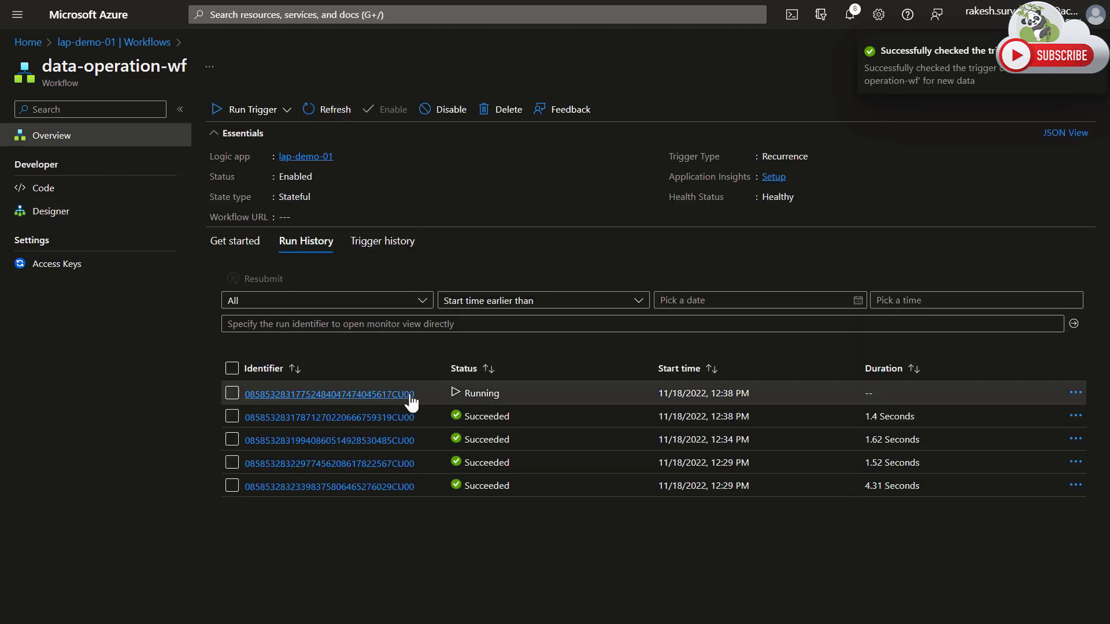
{"action": "left_click", "coordinate": [385, 399]}
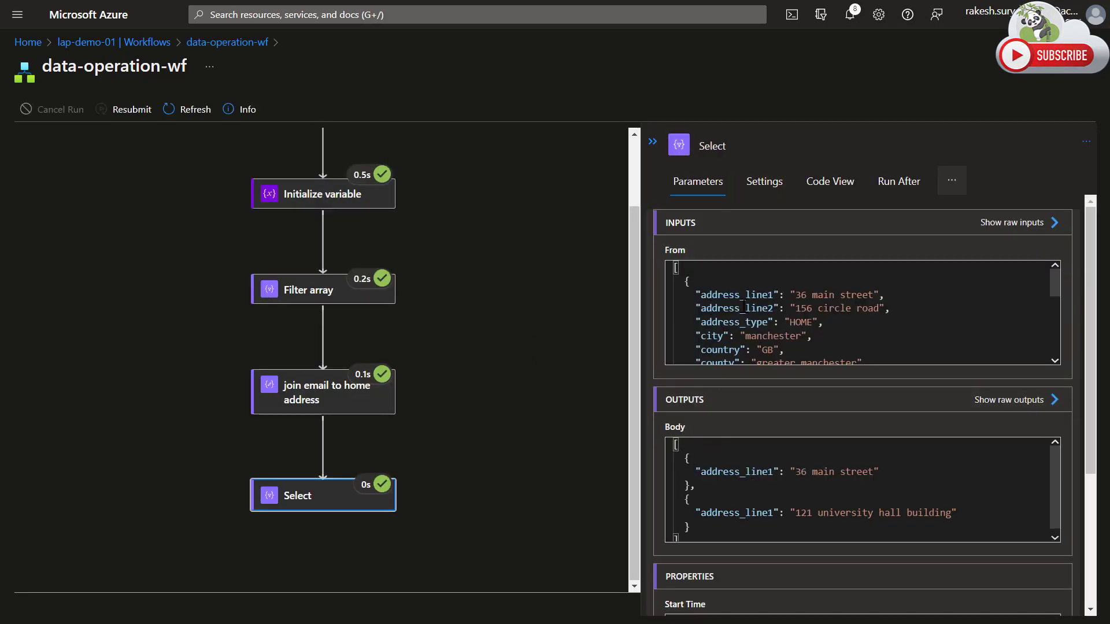
Compare the Select action's input array with its output body, examining the address_line1 property of both output objects.
{"action": "scroll", "coordinate": [744, 307], "scroll_direction": "down", "scroll_amount": 3}
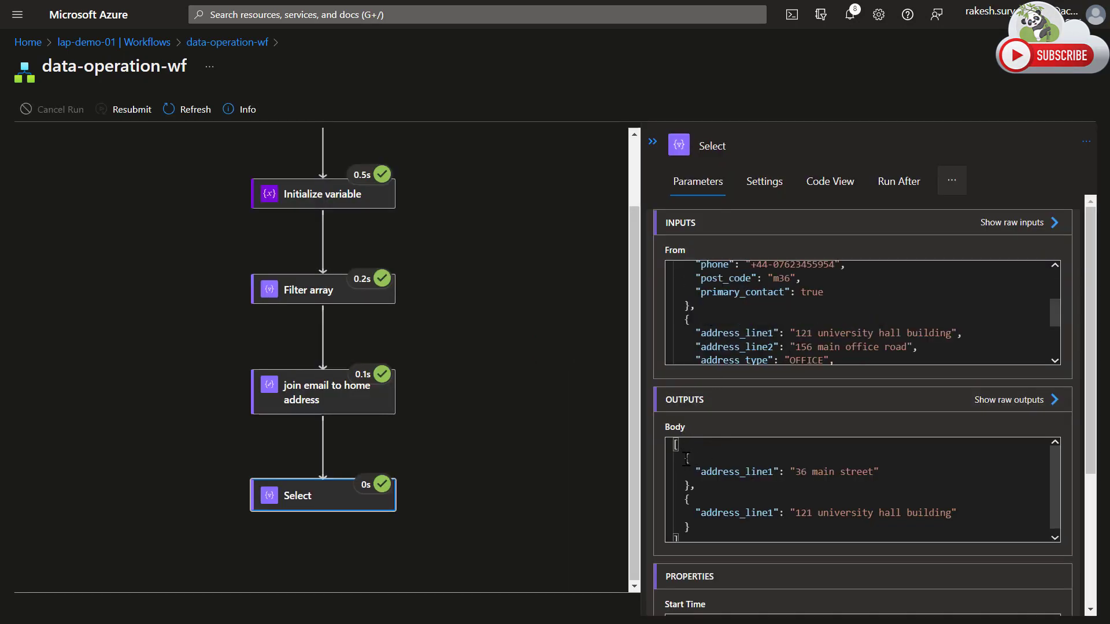
{"action": "left_click_drag", "start_coordinate": [686, 460], "coordinate": [728, 537]}
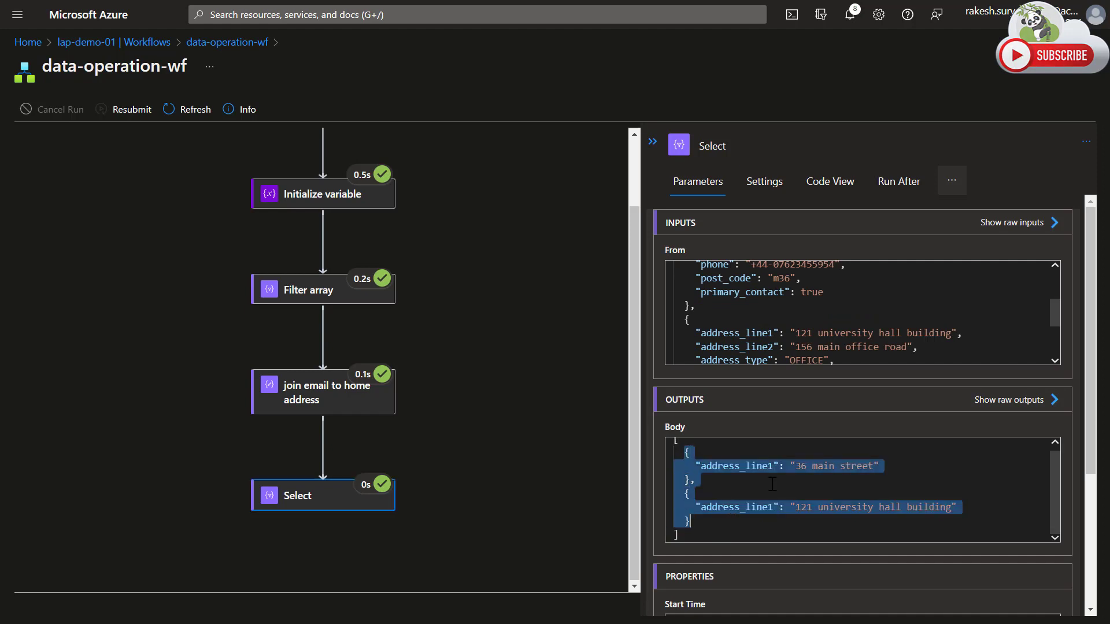
{"action": "left_click", "coordinate": [732, 479]}
{"action": "left_click_drag", "start_coordinate": [685, 466], "coordinate": [897, 464]}
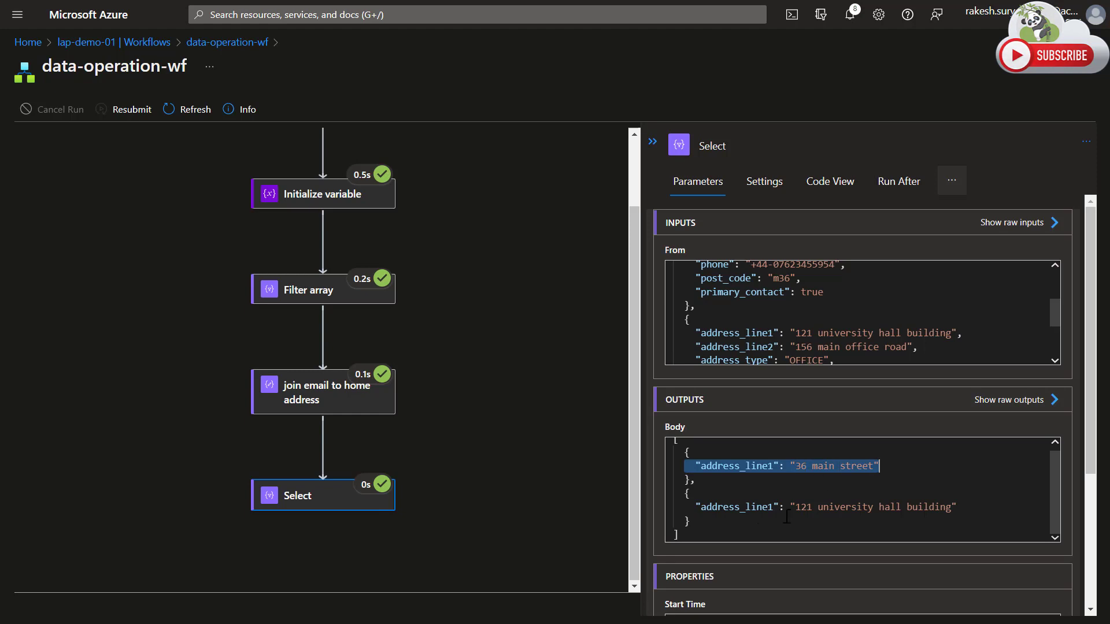
{"action": "left_click_drag", "start_coordinate": [695, 507], "coordinate": [936, 508]}
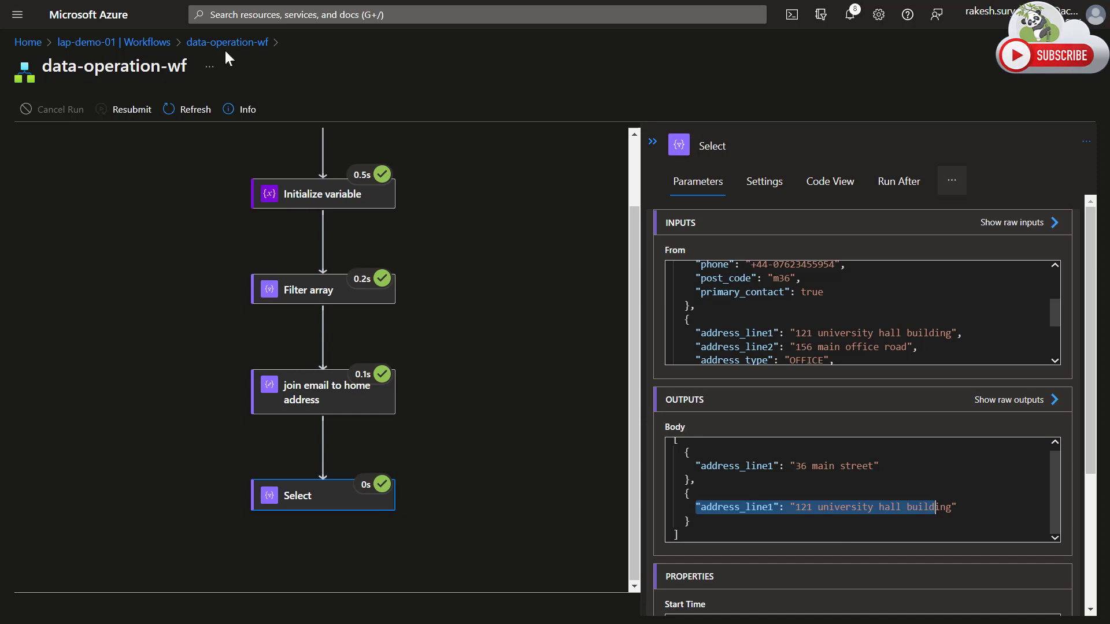
Return from the run details to the data-operation-wf designer and show the Filter array action's parameters.
{"action": "left_click", "coordinate": [242, 43]}
{"action": "left_click", "coordinate": [107, 215]}
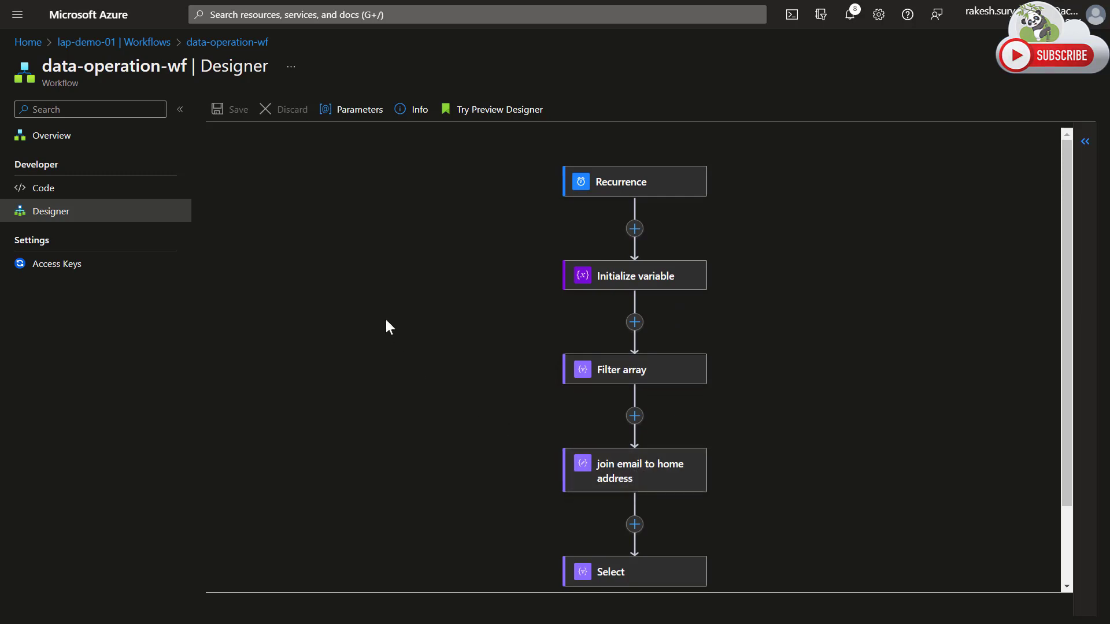
{"action": "scroll", "coordinate": [544, 407], "scroll_direction": "down", "scroll_amount": 1}
{"action": "left_click", "coordinate": [656, 306]}
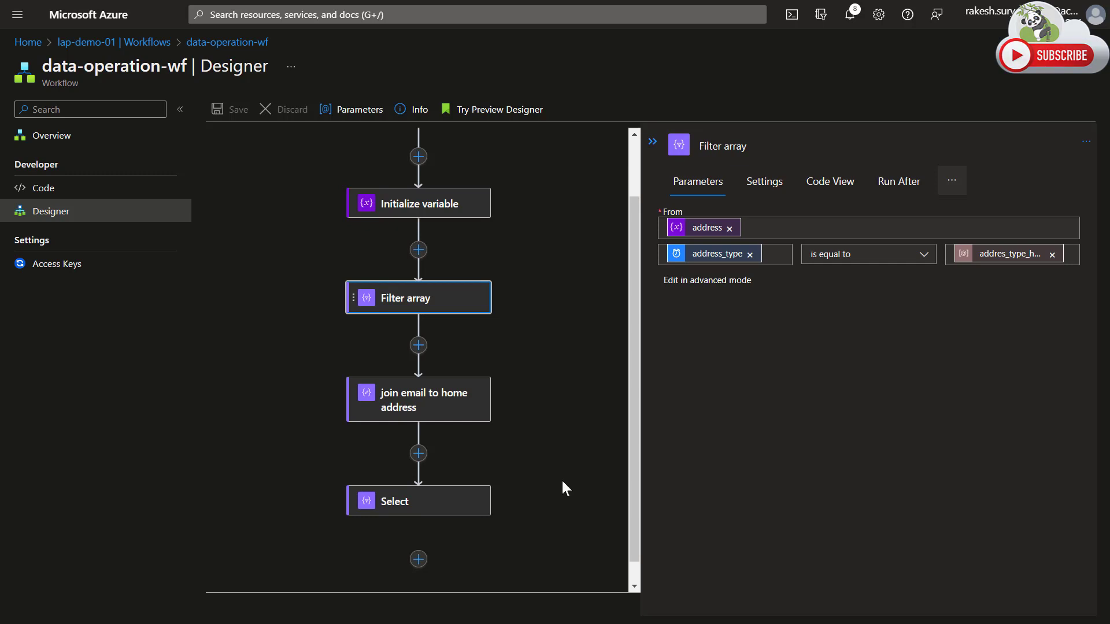
Add a Data Operations Parse JSON action after Select, with the address variable as its Content.
{"action": "left_click", "coordinate": [416, 558]}
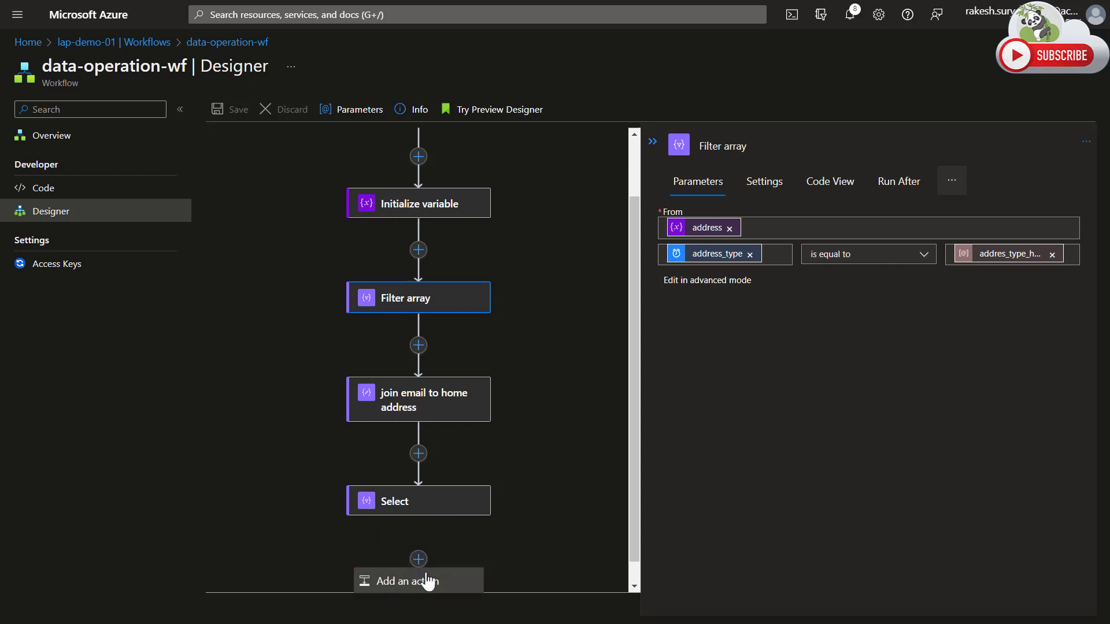
{"action": "left_click", "coordinate": [428, 531]}
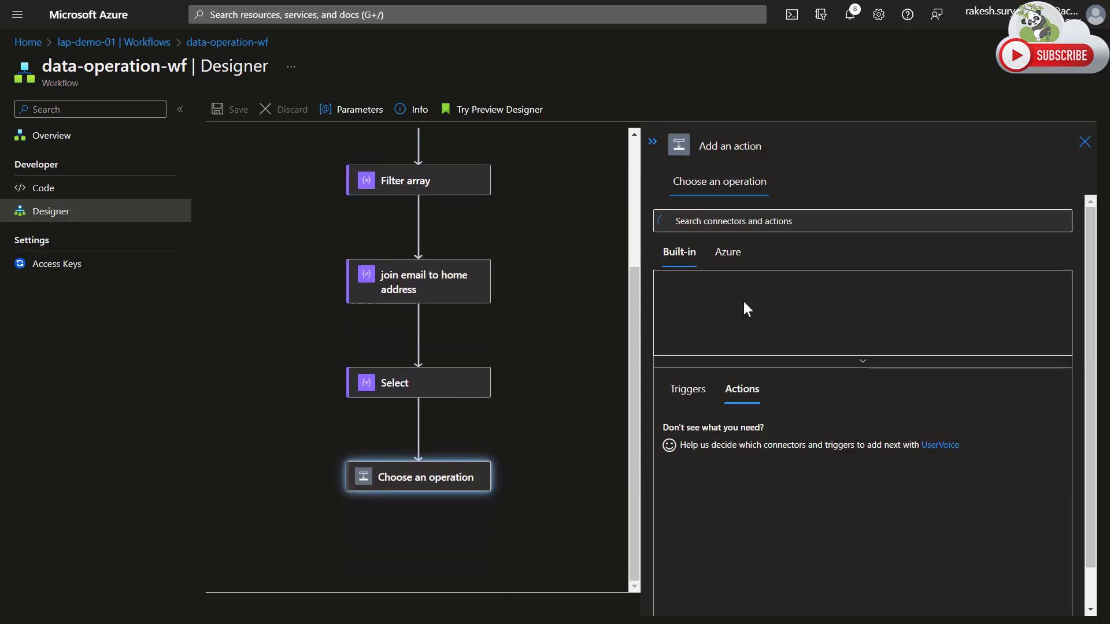
{"action": "left_click", "coordinate": [741, 363]}
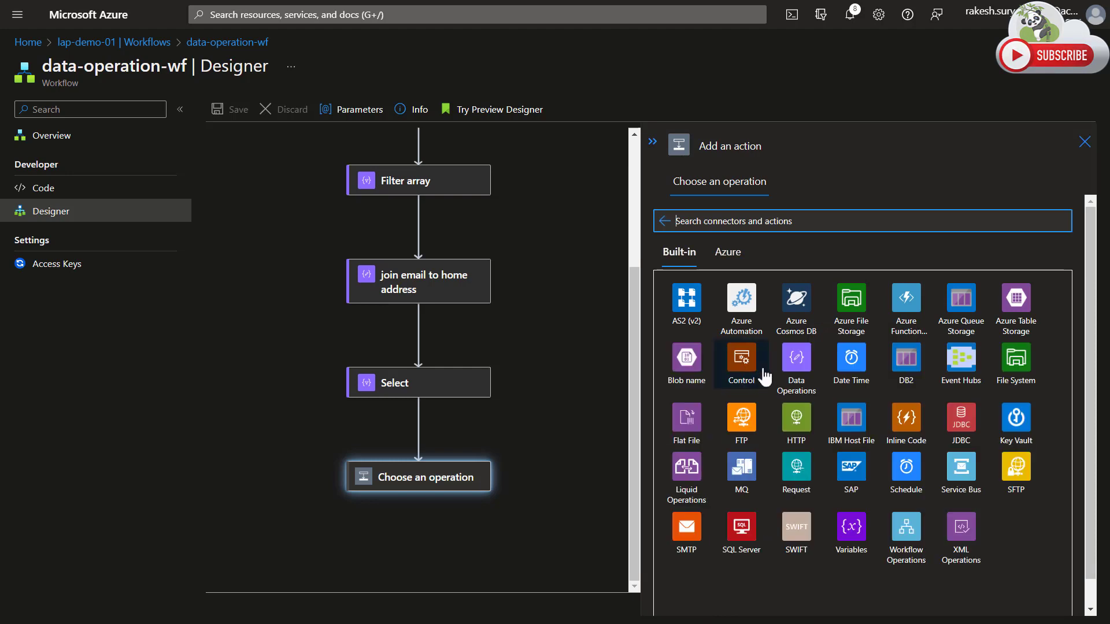
{"action": "left_click", "coordinate": [797, 356]}
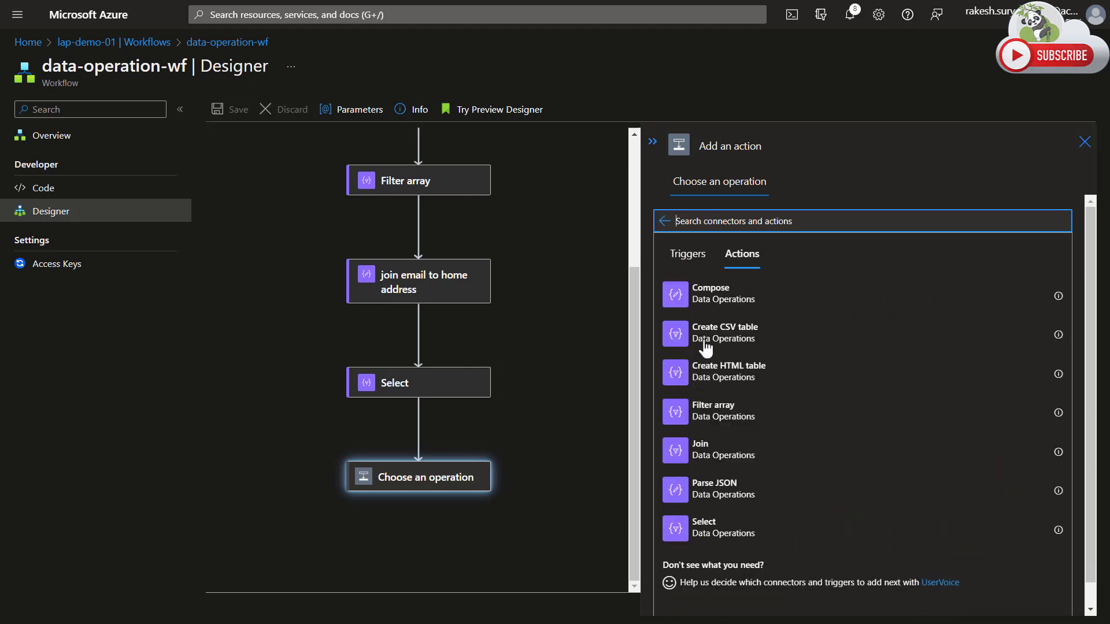
{"action": "left_click", "coordinate": [684, 491]}
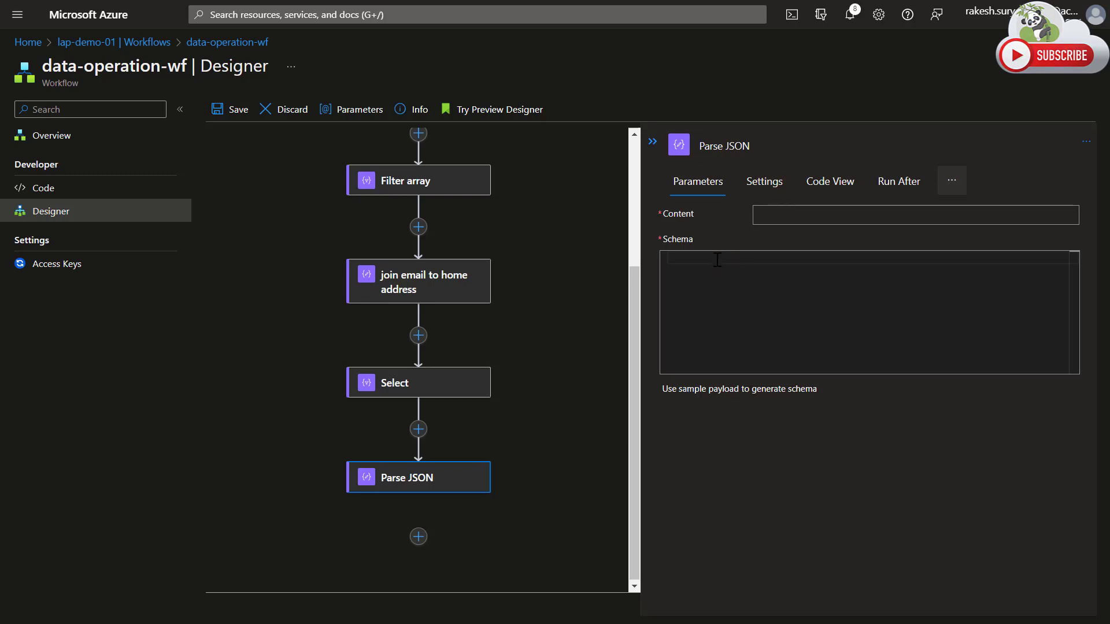
{"action": "left_click", "coordinate": [773, 216]}
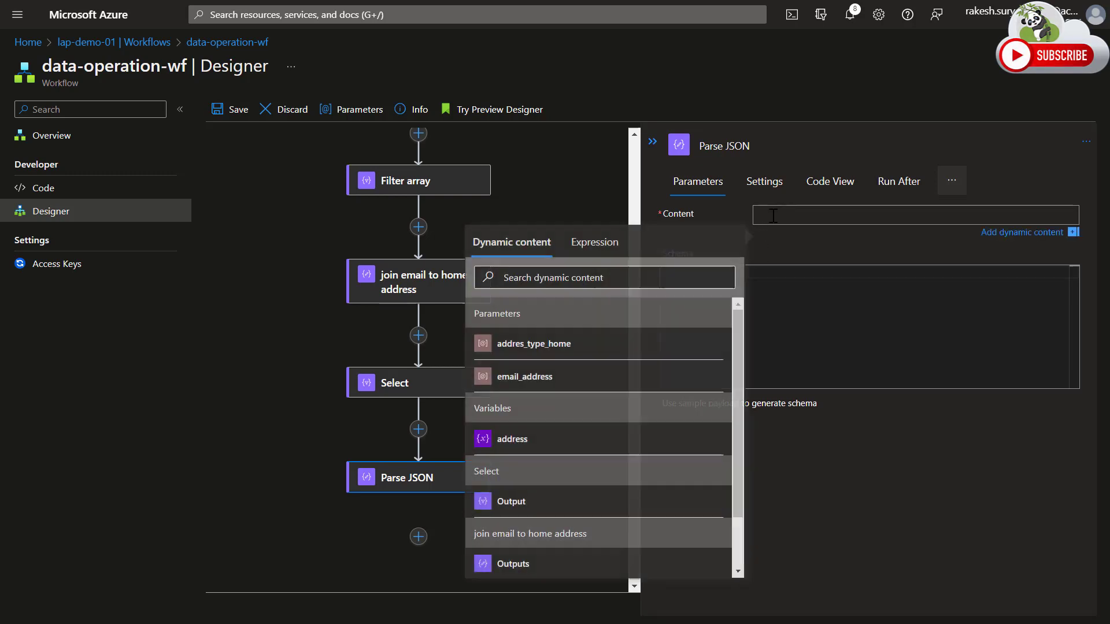
{"action": "left_click", "coordinate": [507, 441]}
{"action": "left_click", "coordinate": [758, 440]}
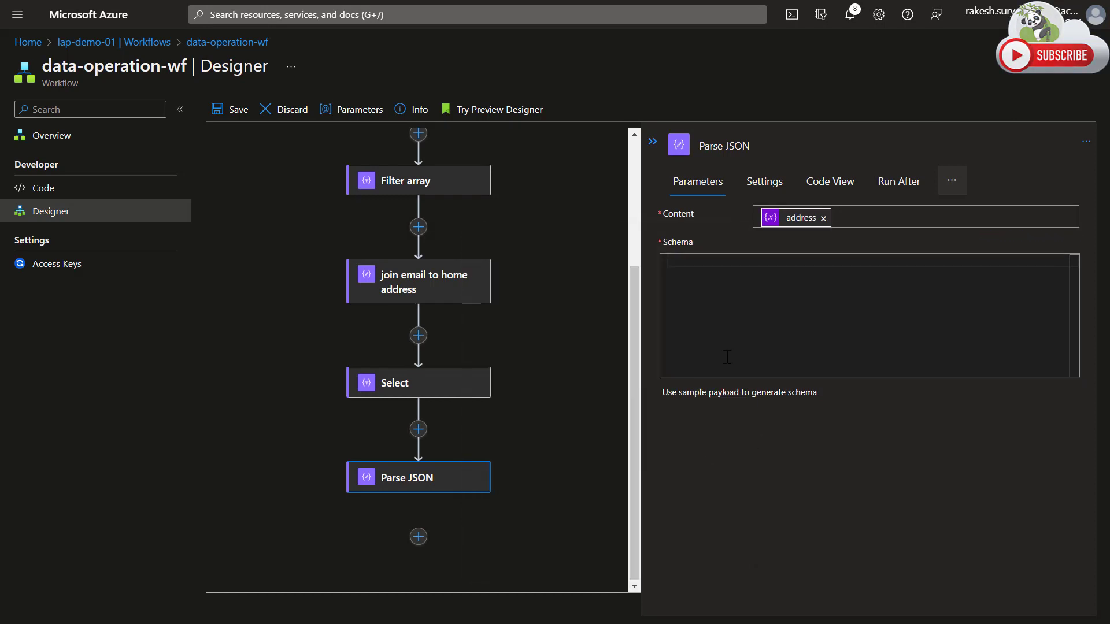
Open the sample payload entry for the Parse JSON schema, switch to Visual Studio Code, and copy the entire address array from exmapl-02.json.
{"action": "left_click", "coordinate": [714, 399]}
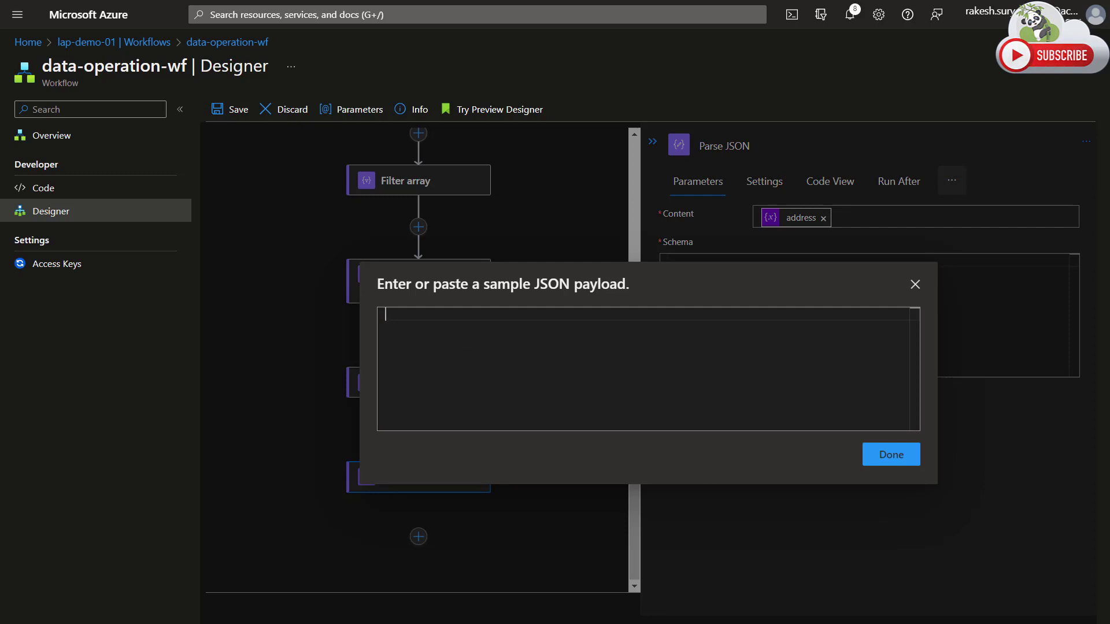
{"action": "key", "text": "alt+Tab"}
{"action": "left_click", "coordinate": [482, 300]}
{"action": "key", "text": "ctrl+a"}
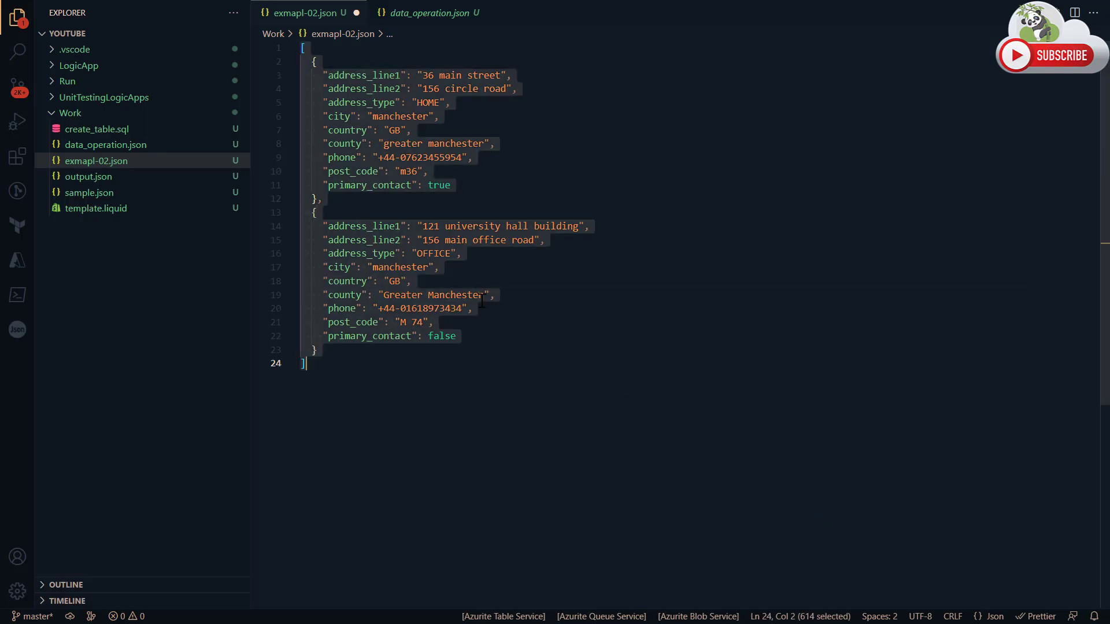
{"action": "key", "text": "ctrl+c"}
Switch back to the Azure portal, generate the Parse JSON schema from the copied address array, and look through the schema.
{"action": "key", "text": "alt+Tab"}
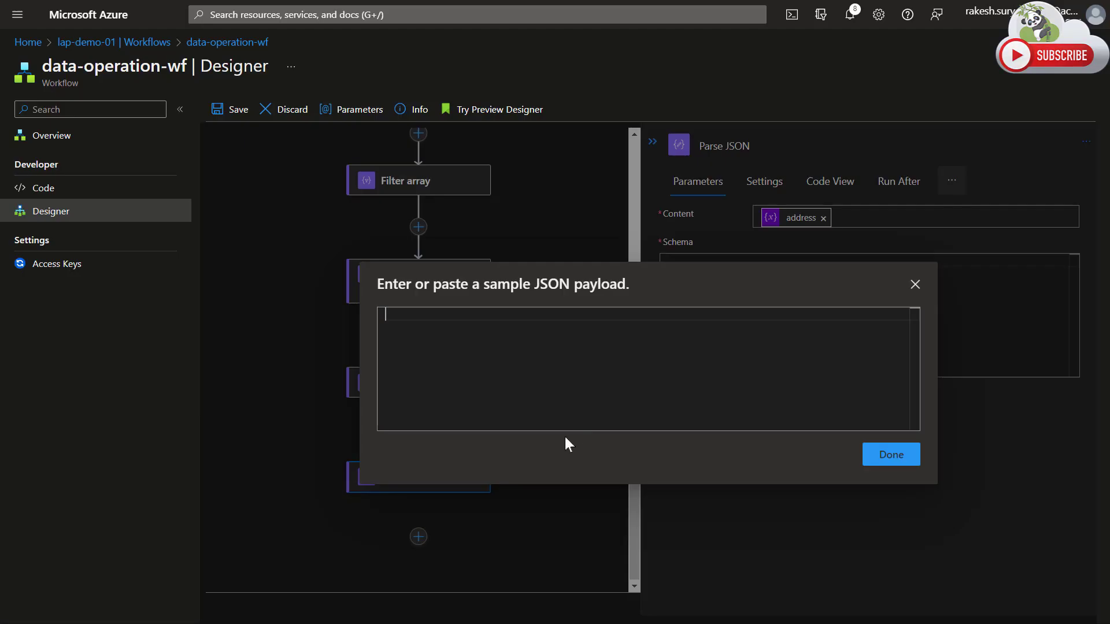
{"action": "key", "text": "ctrl+v"}
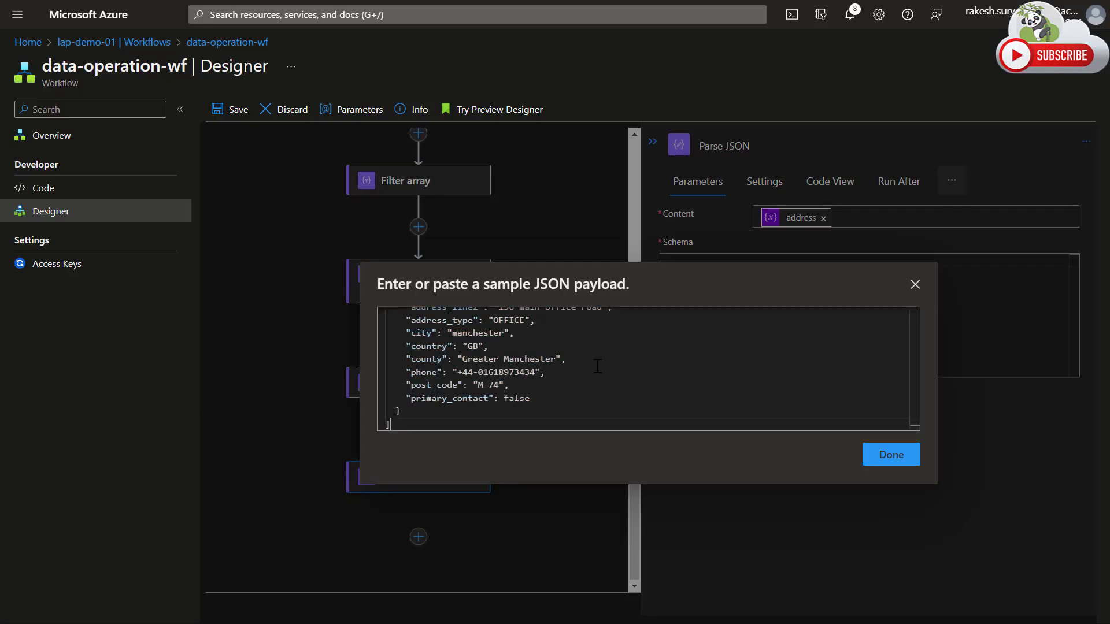
{"action": "left_click", "coordinate": [884, 458]}
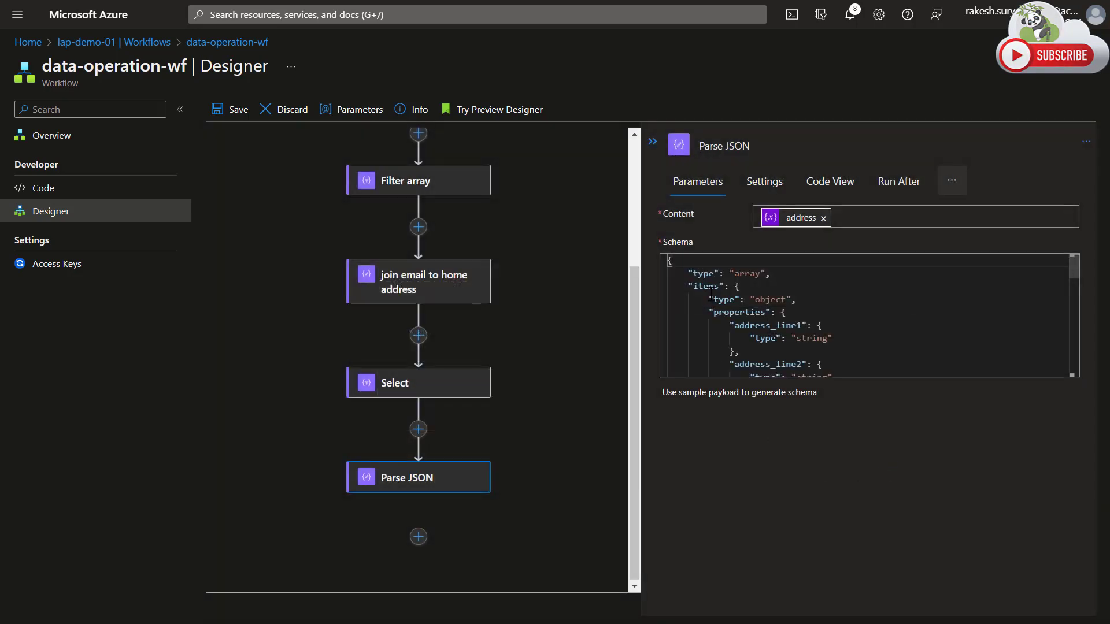
{"action": "scroll", "coordinate": [806, 322], "scroll_direction": "down", "scroll_amount": 5}
{"action": "scroll", "coordinate": [806, 322], "scroll_direction": "down", "scroll_amount": 5}
{"action": "scroll", "coordinate": [789, 333], "scroll_direction": "up", "scroll_amount": 8}
{"action": "scroll", "coordinate": [780, 337], "scroll_direction": "up", "scroll_amount": 5}
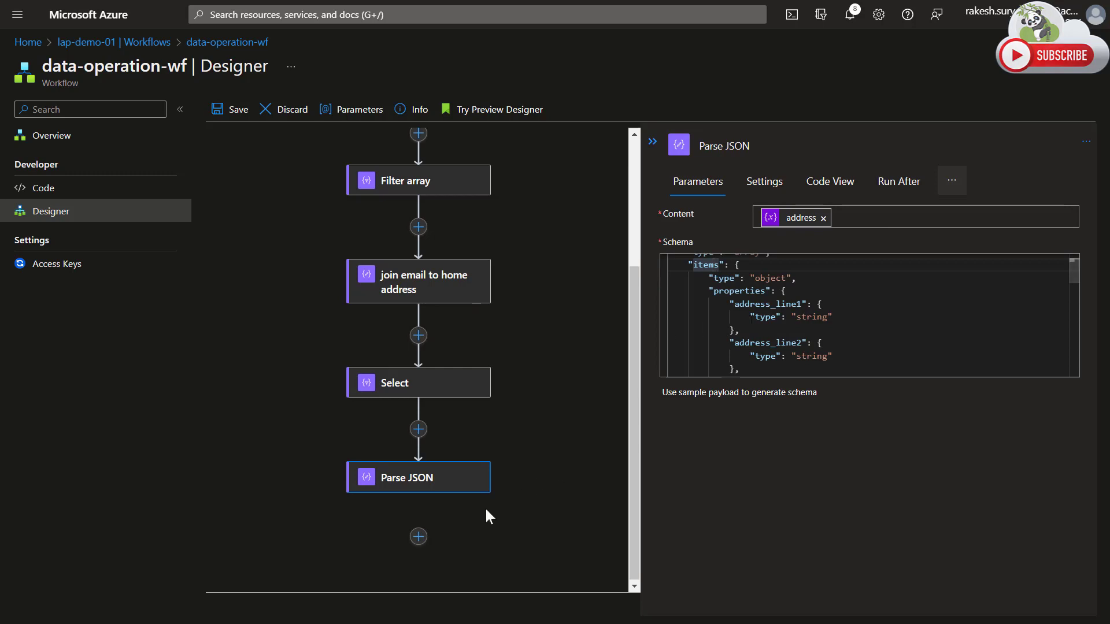
Add a Data Operations Compose action after Parse JSON.
{"action": "left_click", "coordinate": [419, 537]}
{"action": "left_click", "coordinate": [441, 558]}
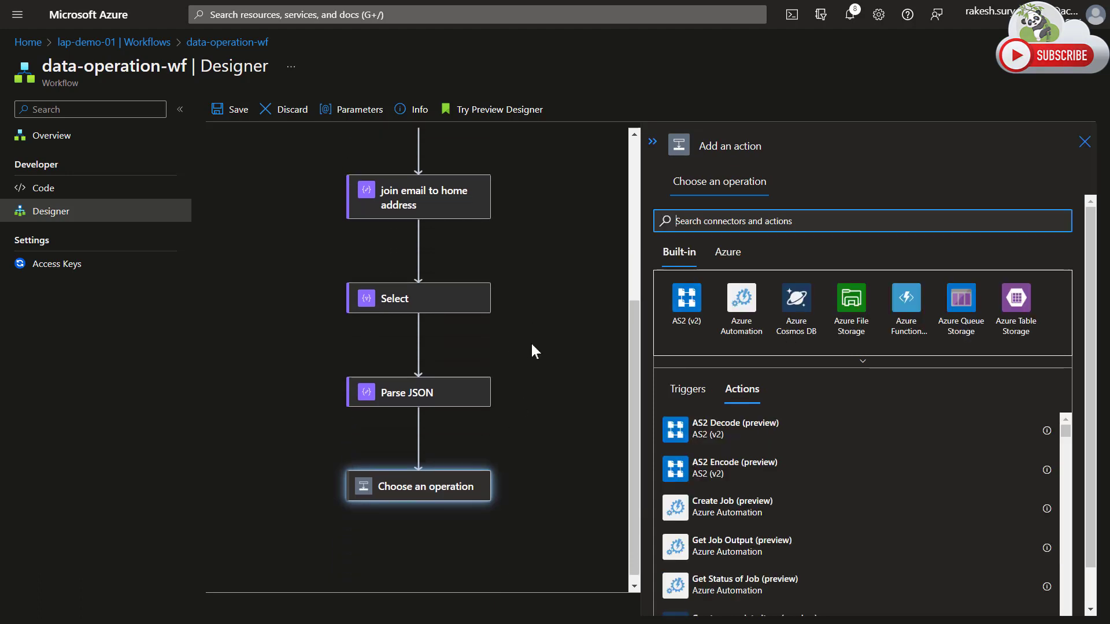
{"action": "left_click", "coordinate": [827, 363]}
{"action": "left_click", "coordinate": [806, 370]}
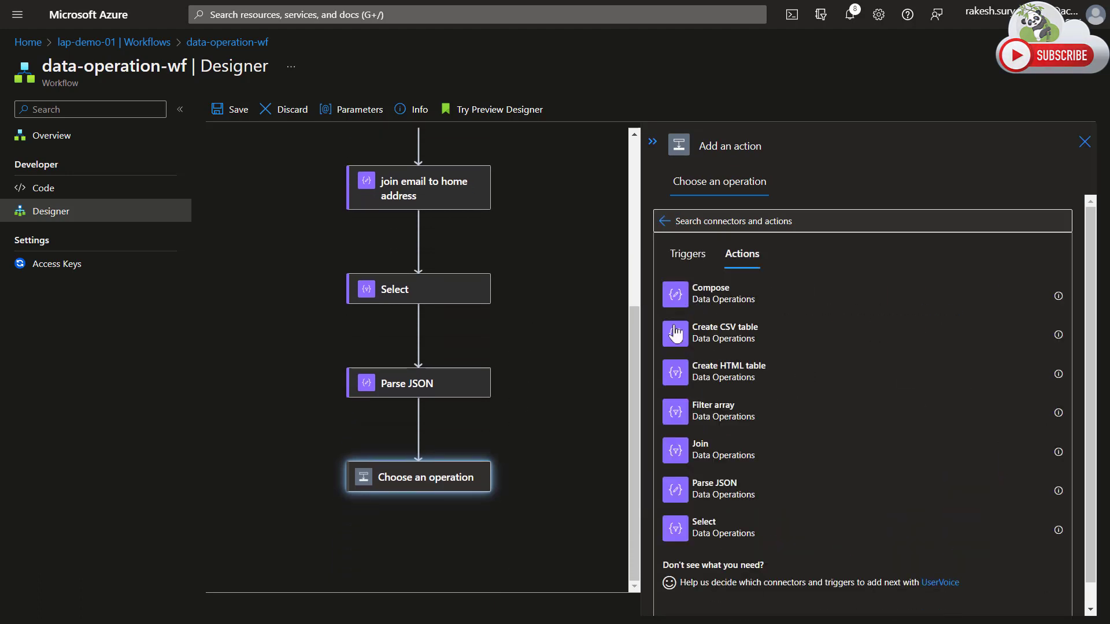
{"action": "left_click", "coordinate": [679, 300]}
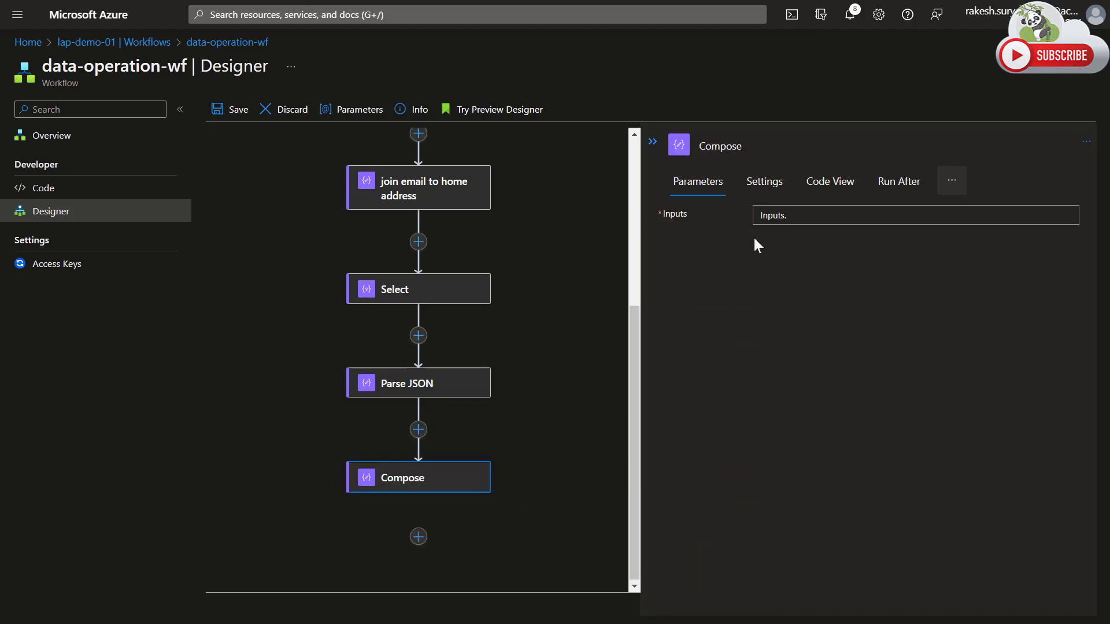
Review the Parse JSON dynamic content available to Compose, and enter opening and closing curly braces on separate lines in its Inputs.
{"action": "left_click", "coordinate": [766, 219]}
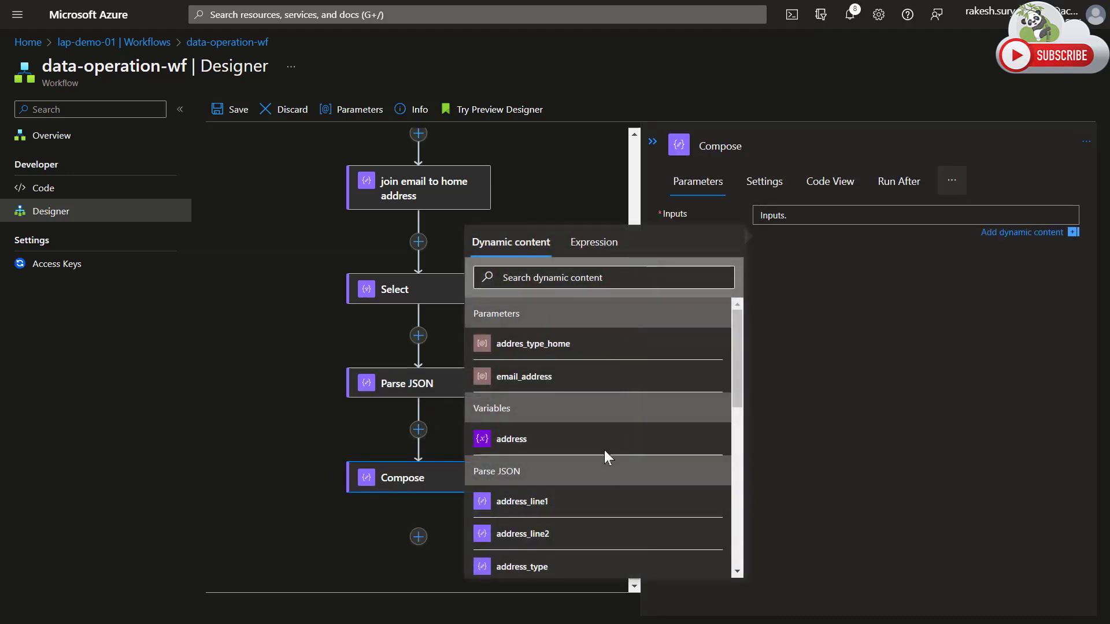
{"action": "scroll", "coordinate": [606, 462], "scroll_direction": "down", "scroll_amount": 3}
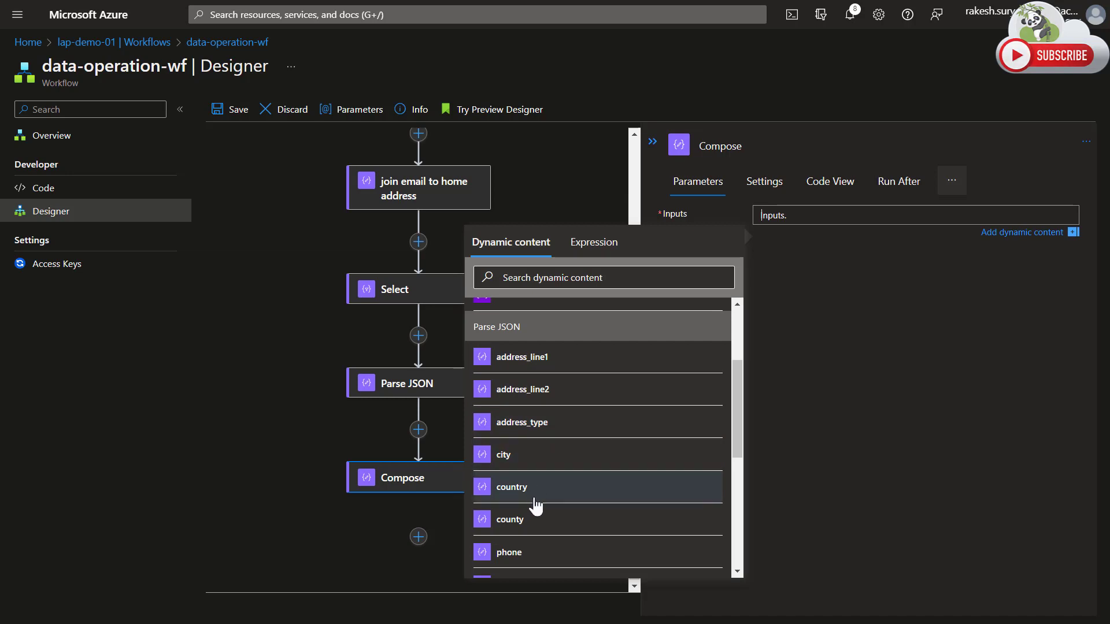
{"action": "scroll", "coordinate": [533, 508], "scroll_direction": "down", "scroll_amount": 3}
{"action": "scroll", "coordinate": [544, 458], "scroll_direction": "up", "scroll_amount": 1}
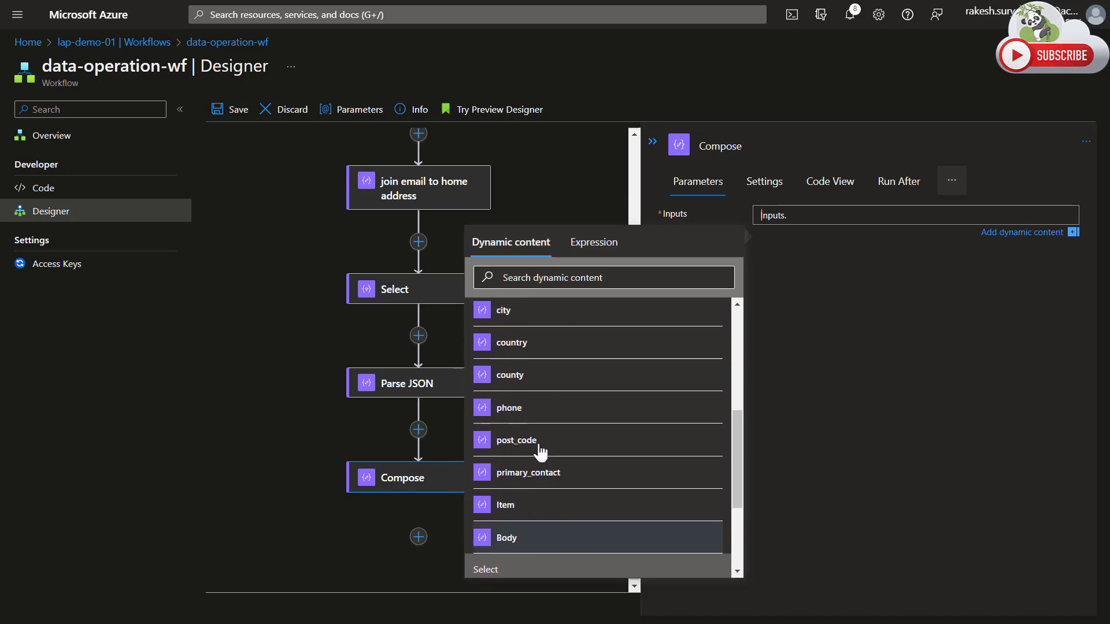
{"action": "scroll", "coordinate": [541, 376], "scroll_direction": "up", "scroll_amount": 4}
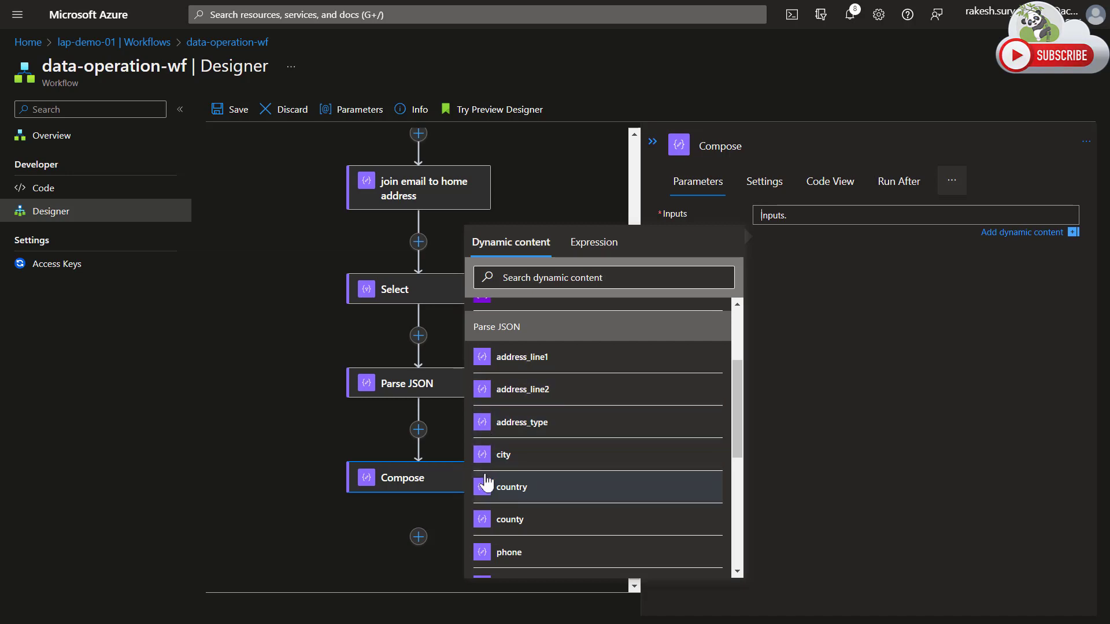
{"action": "scroll", "coordinate": [486, 482], "scroll_direction": "down", "scroll_amount": 2}
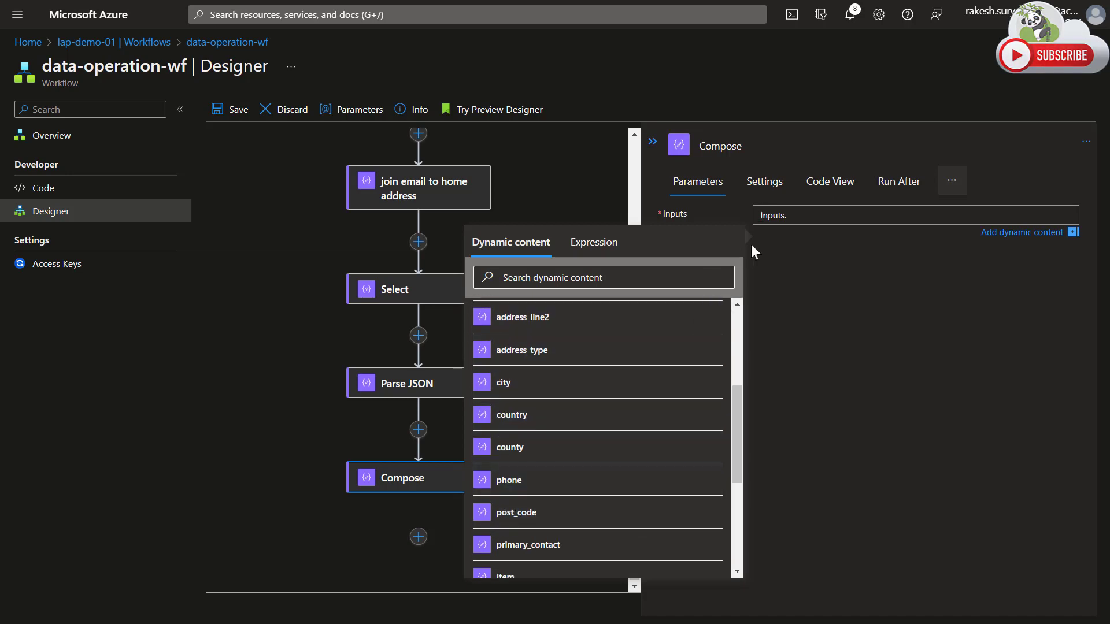
{"action": "type", "text": "{"}
{"action": "key", "text": "Return"}
{"action": "key", "text": "Return"}
{"action": "type", "text": "}"}
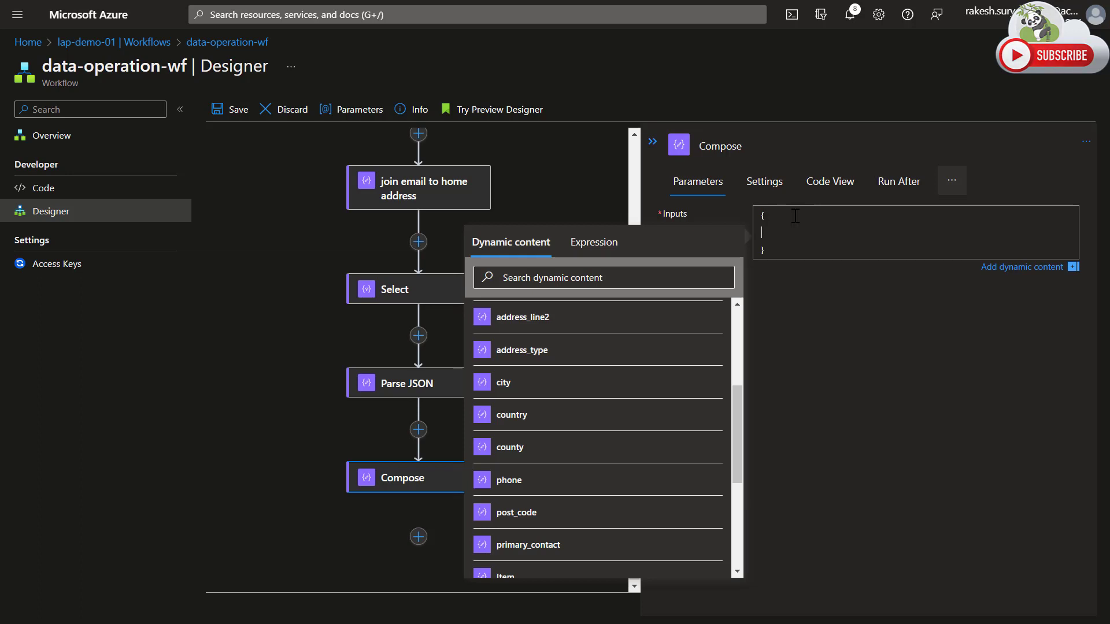
Add a "post_code" property between the Compose braces, with the post_code dynamic content from Parse JSON as its value.
{"action": "key", "text": "Up"}
{"action": "type", "text": "post_code"}
{"action": "key", "text": "Home"}
{"action": "type", "text": "\""}
{"action": "key", "text": "Delete"}
{"action": "key", "text": "Delete"}
{"action": "left_click", "coordinate": [511, 513]}
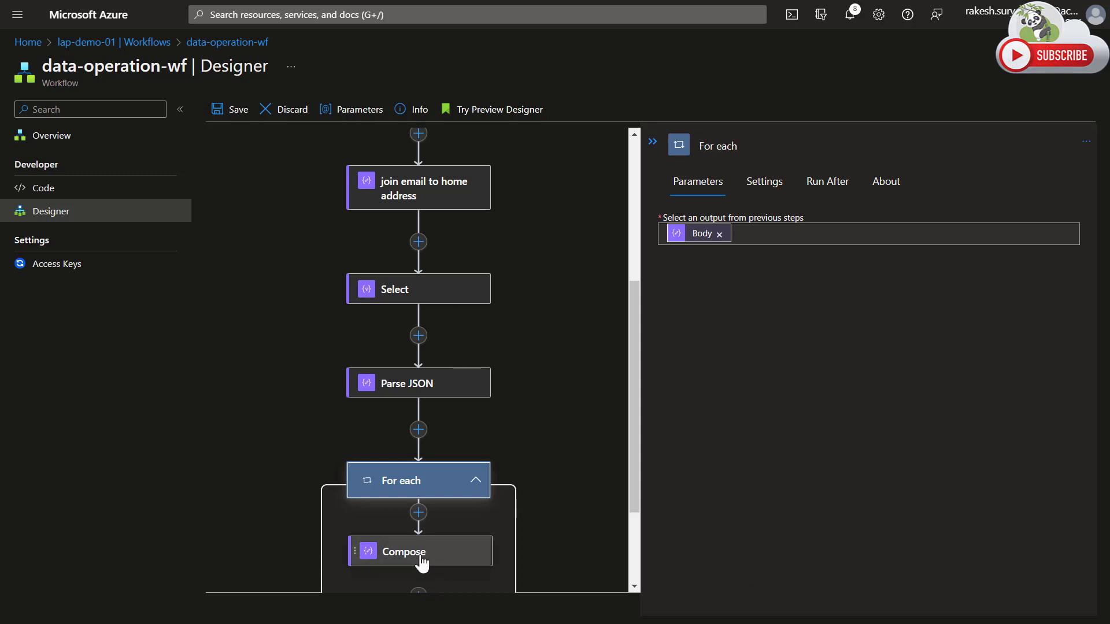
Examine the Compose inputs inside the For each container and the top-level type in the Parse JSON schema.
{"action": "scroll", "coordinate": [537, 420], "scroll_direction": "down", "scroll_amount": 3}
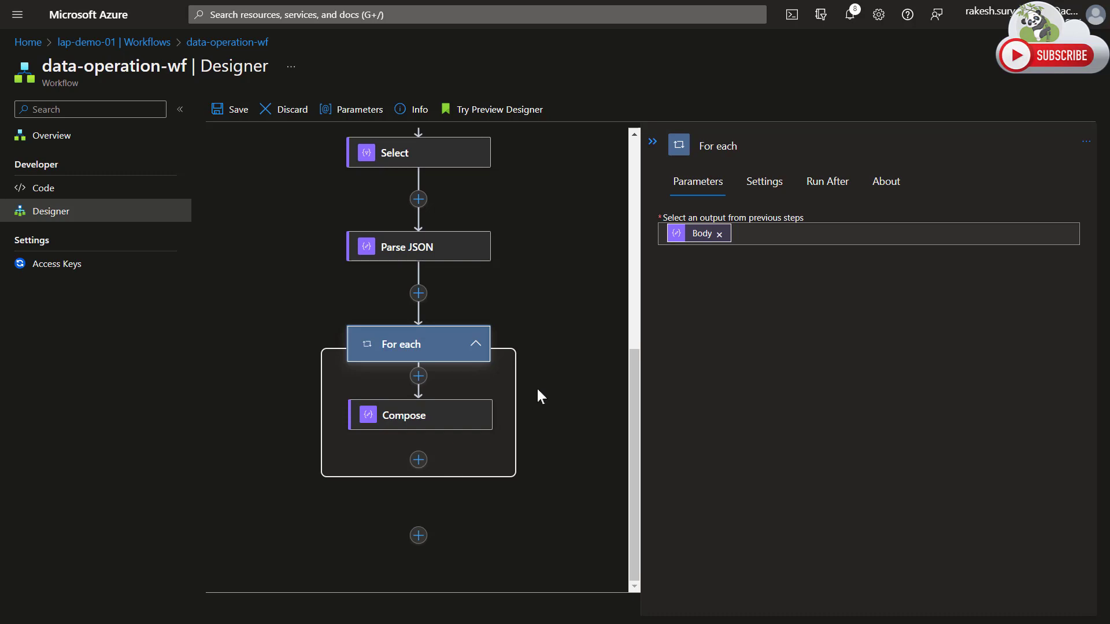
{"action": "left_click", "coordinate": [451, 415]}
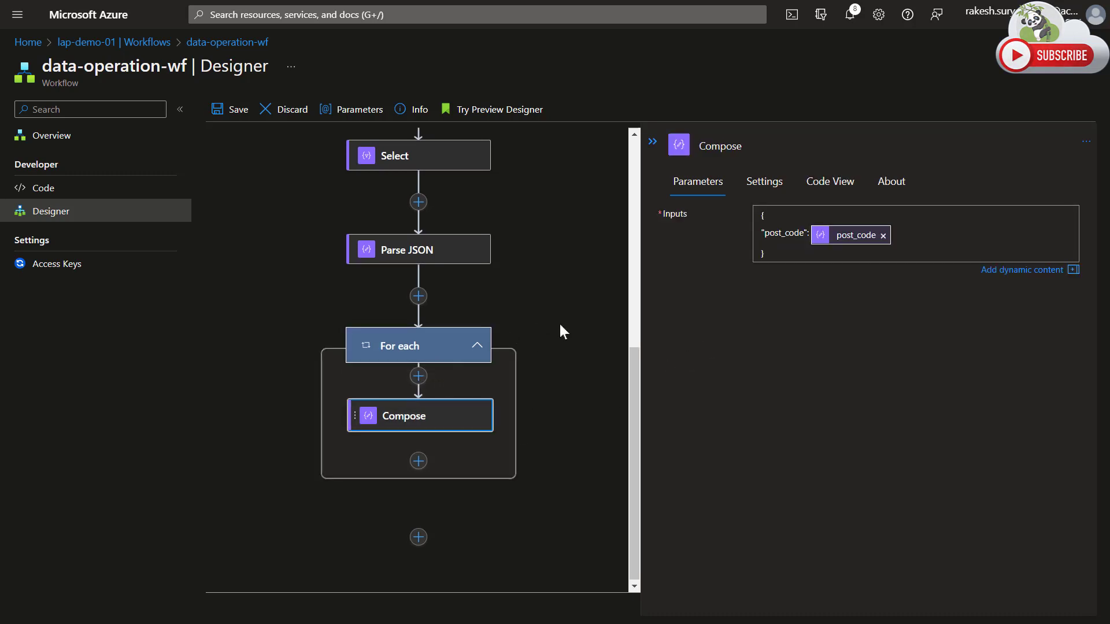
{"action": "left_click", "coordinate": [433, 250]}
{"action": "left_click", "coordinate": [677, 338]}
{"action": "key", "text": "ctrl+v"}
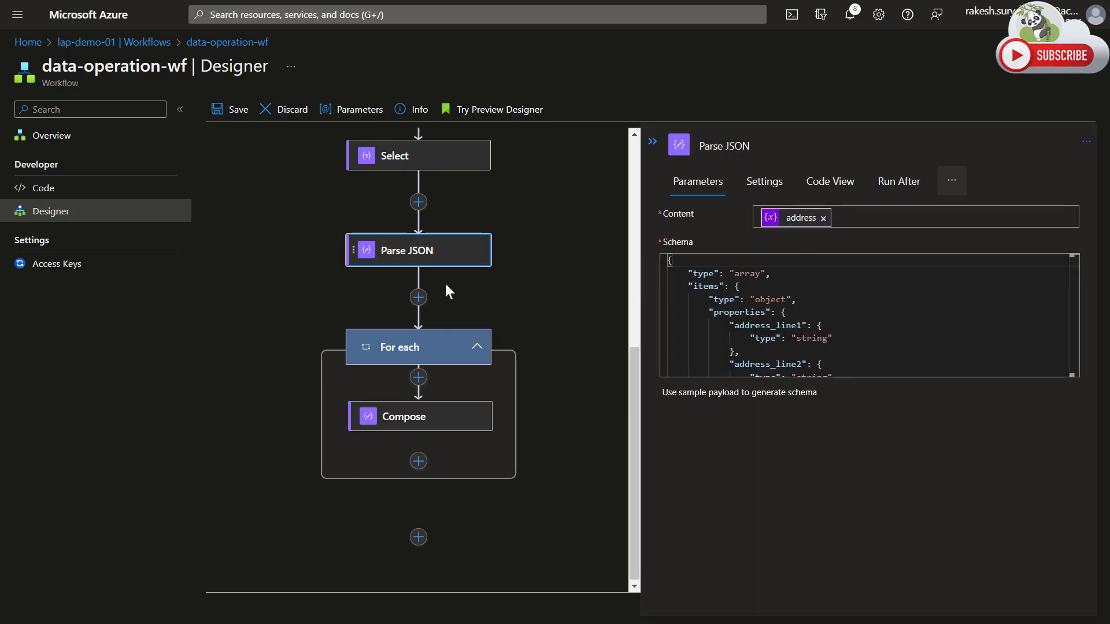
{"action": "left_click_drag", "start_coordinate": [772, 273], "coordinate": [678, 272]}
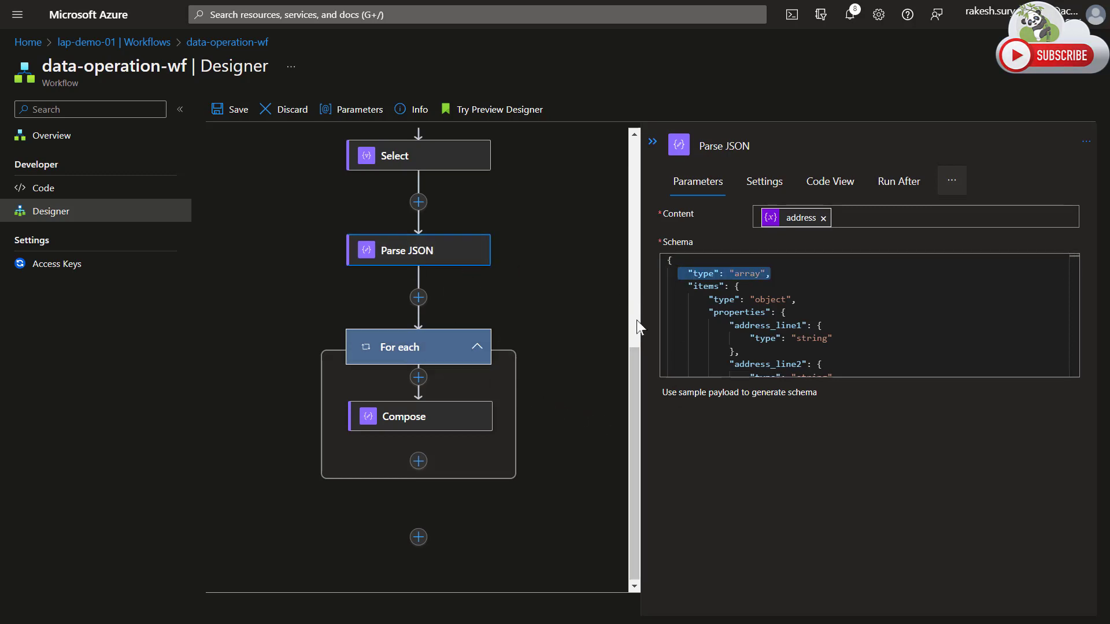
{"action": "left_click", "coordinate": [457, 427]}
{"action": "left_click", "coordinate": [318, 308]}
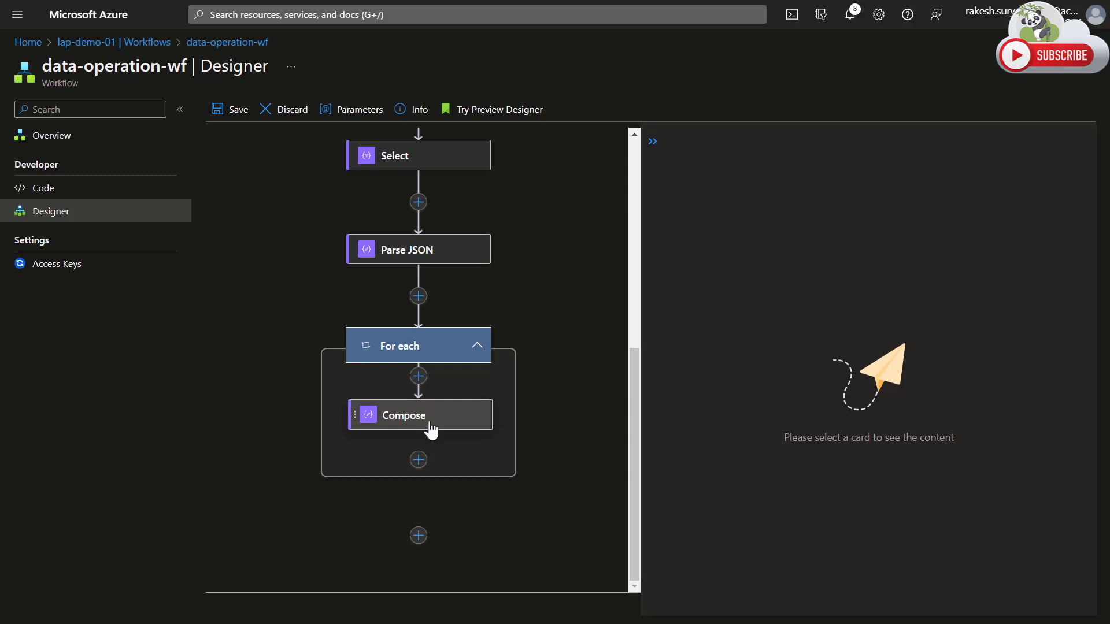
{"action": "left_click", "coordinate": [450, 428]}
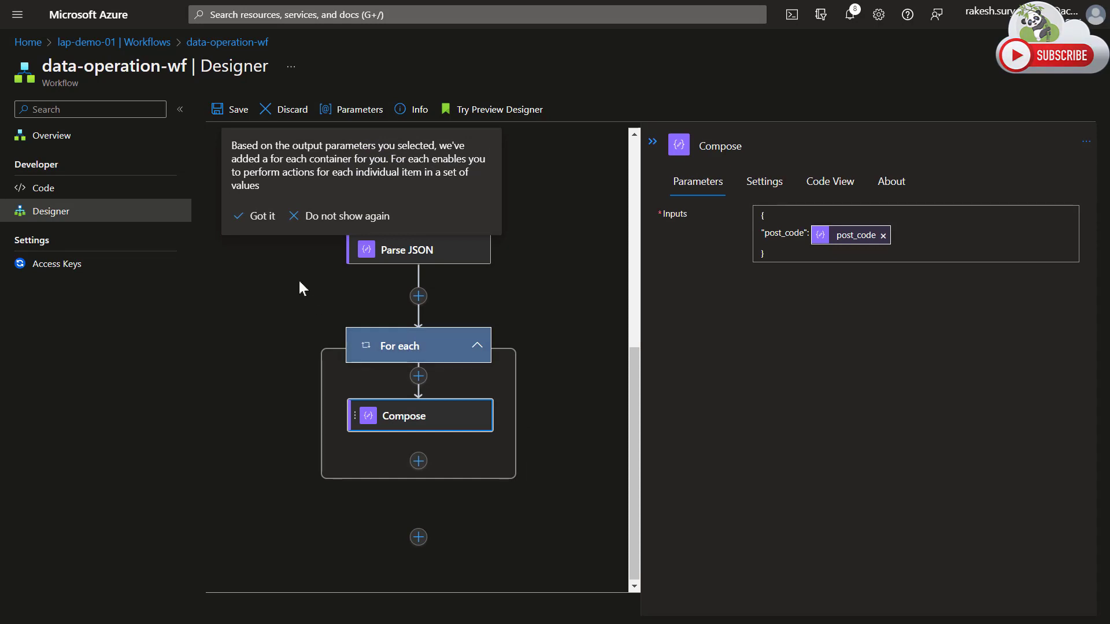
Save and run the workflow, and open the Parse JSON action's details in the newest run.
{"action": "left_click", "coordinate": [232, 116]}
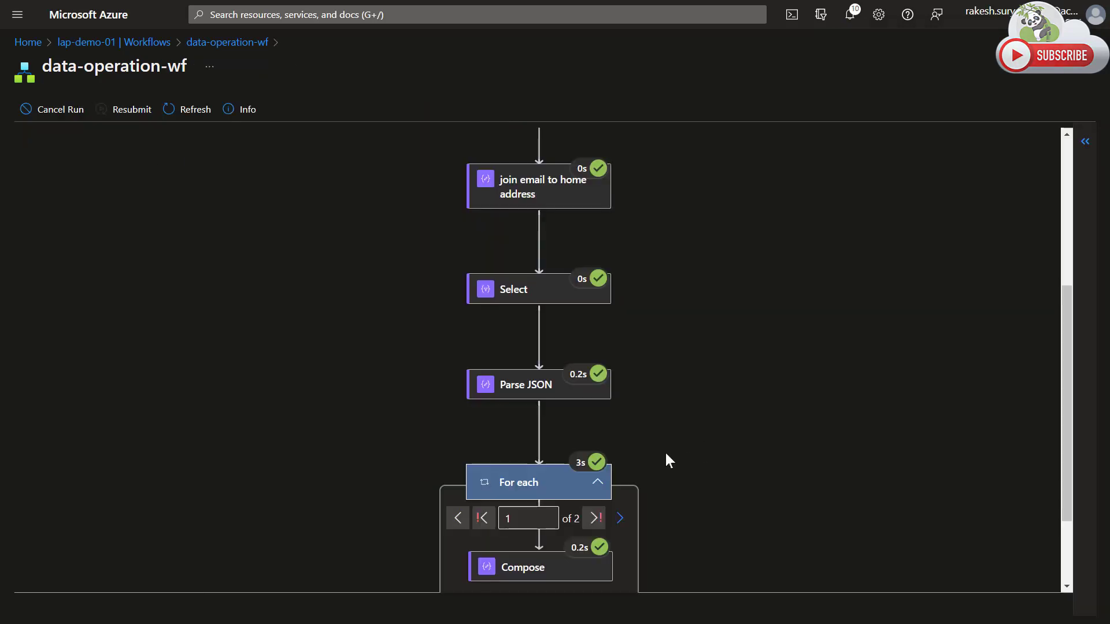
{"action": "scroll", "coordinate": [683, 454], "scroll_direction": "down", "scroll_amount": 2}
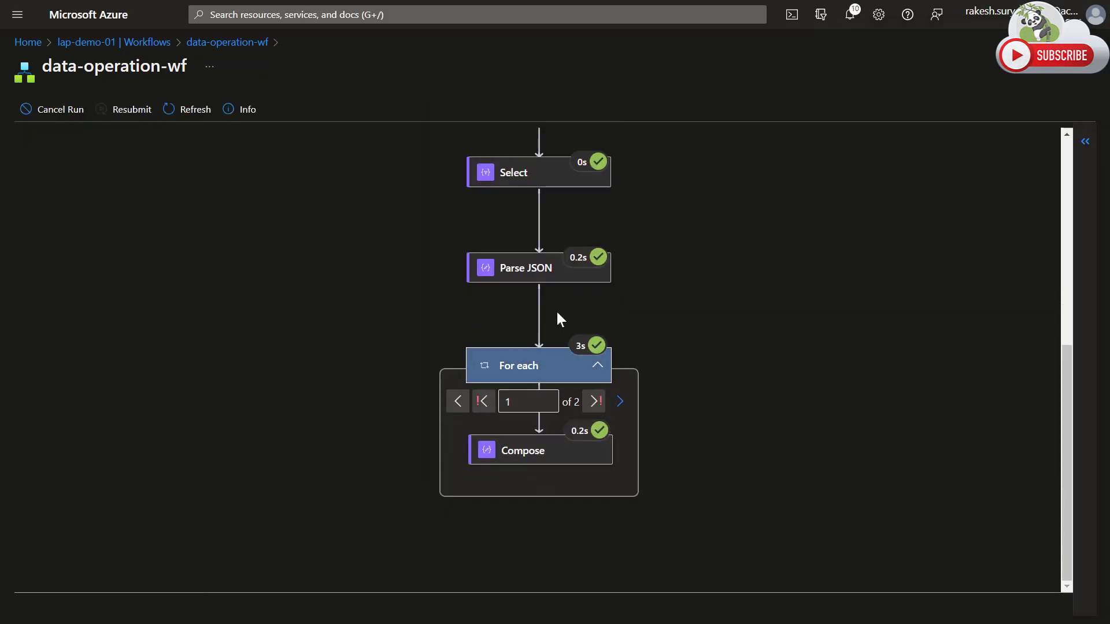
{"action": "left_click", "coordinate": [534, 275]}
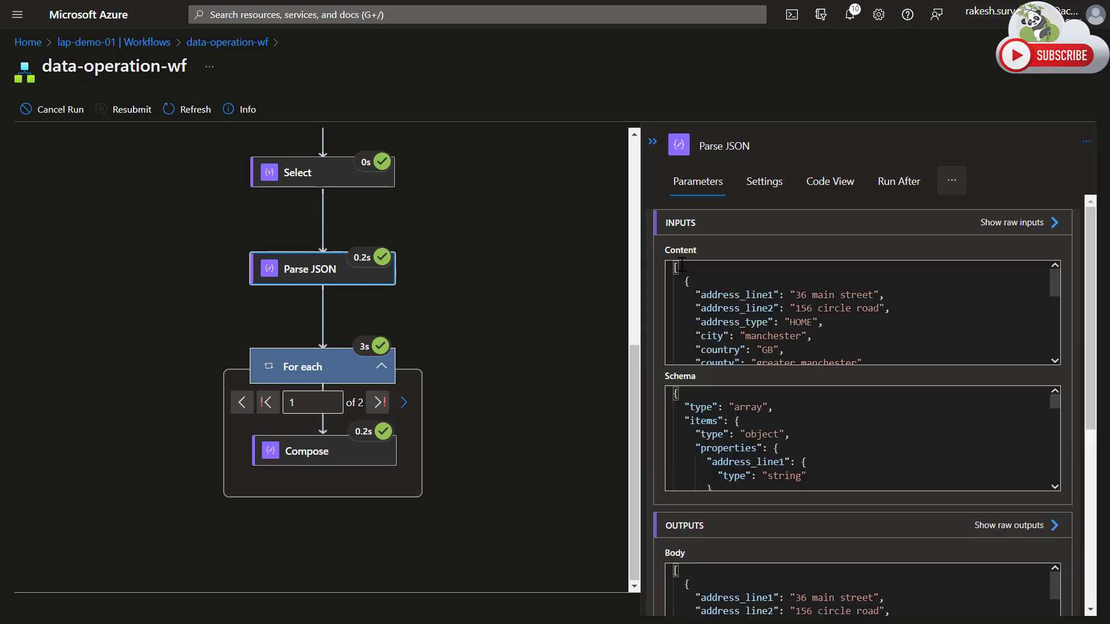
Examine the Parse JSON action's schema and the address objects in its output body.
{"action": "left_click", "coordinate": [695, 409]}
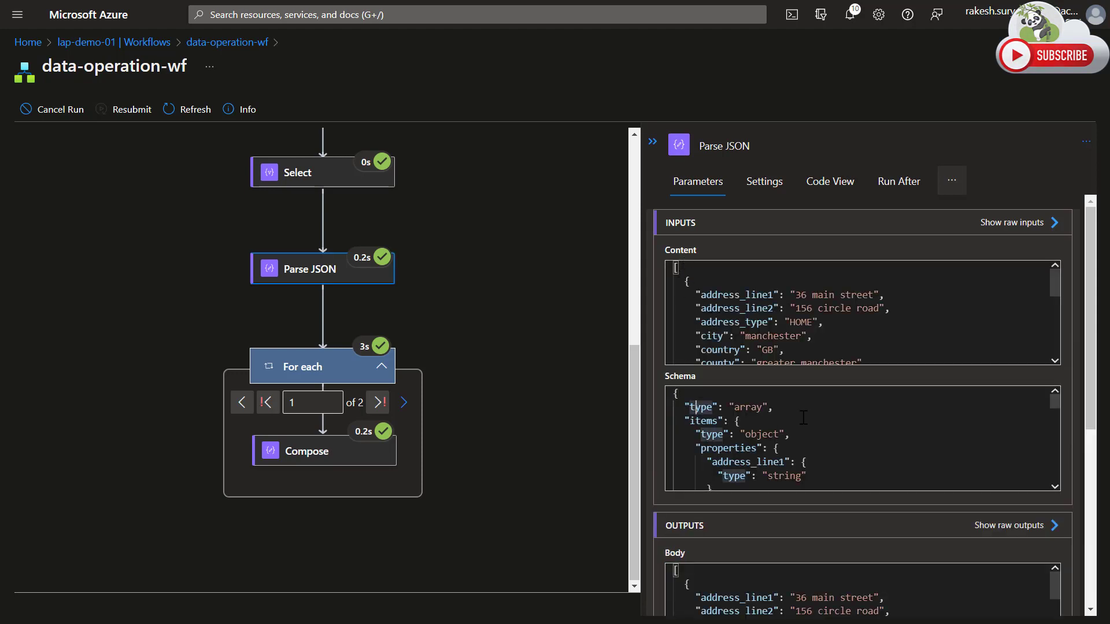
{"action": "scroll", "coordinate": [953, 396], "scroll_direction": "down", "scroll_amount": 3}
{"action": "scroll", "coordinate": [1009, 469], "scroll_direction": "down", "scroll_amount": 5}
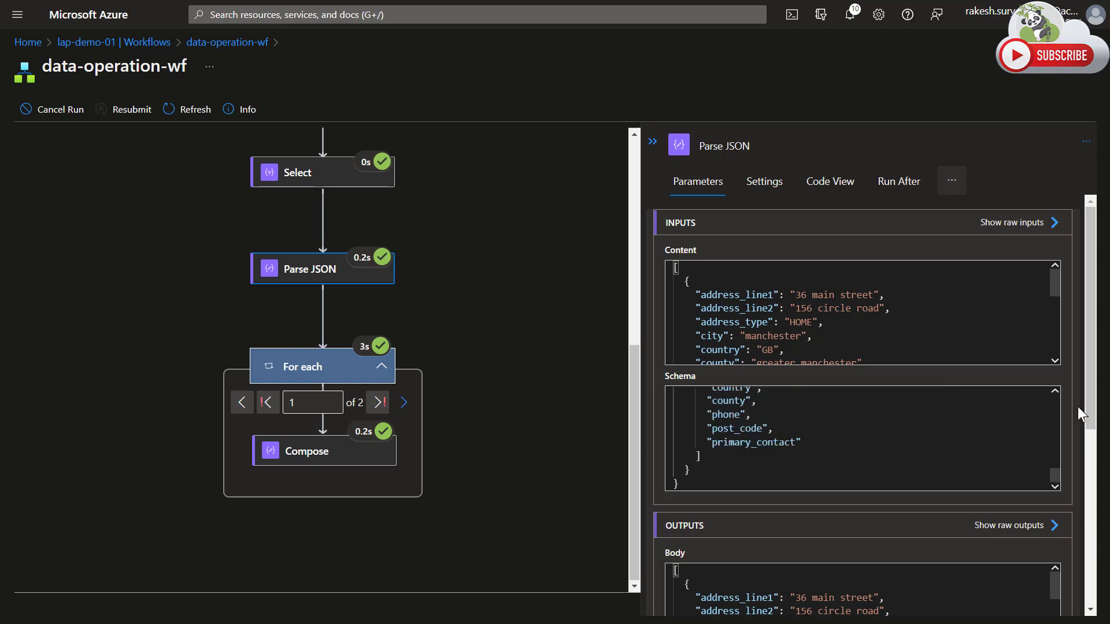
{"action": "left_click_drag", "start_coordinate": [1098, 408], "coordinate": [1105, 513]}
{"action": "left_click", "coordinate": [775, 409]}
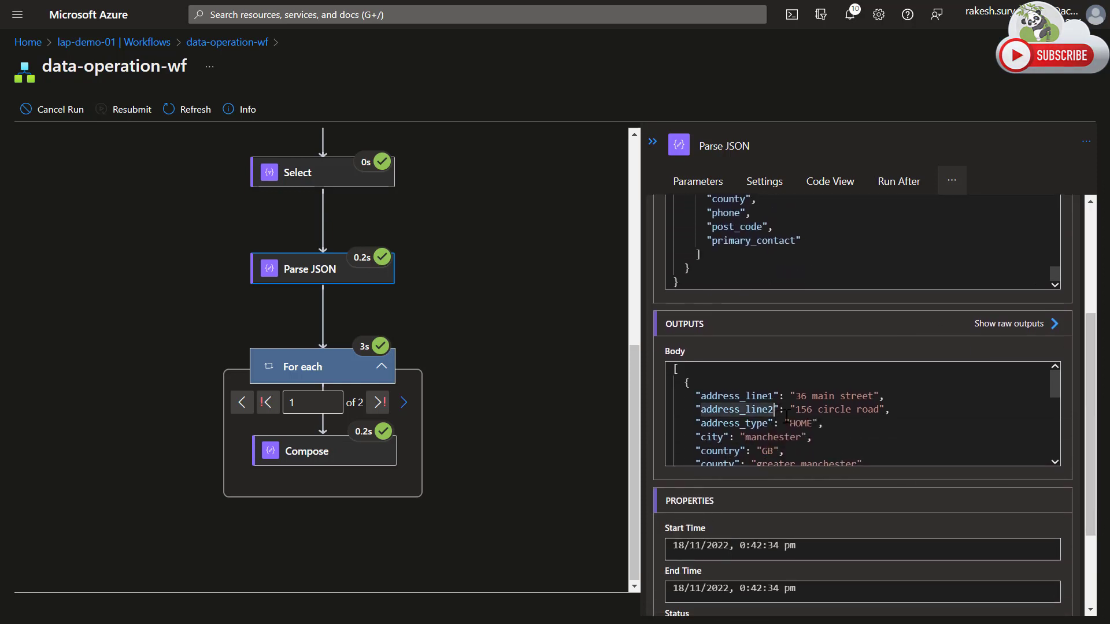
{"action": "scroll", "coordinate": [775, 410], "scroll_direction": "down", "scroll_amount": 3}
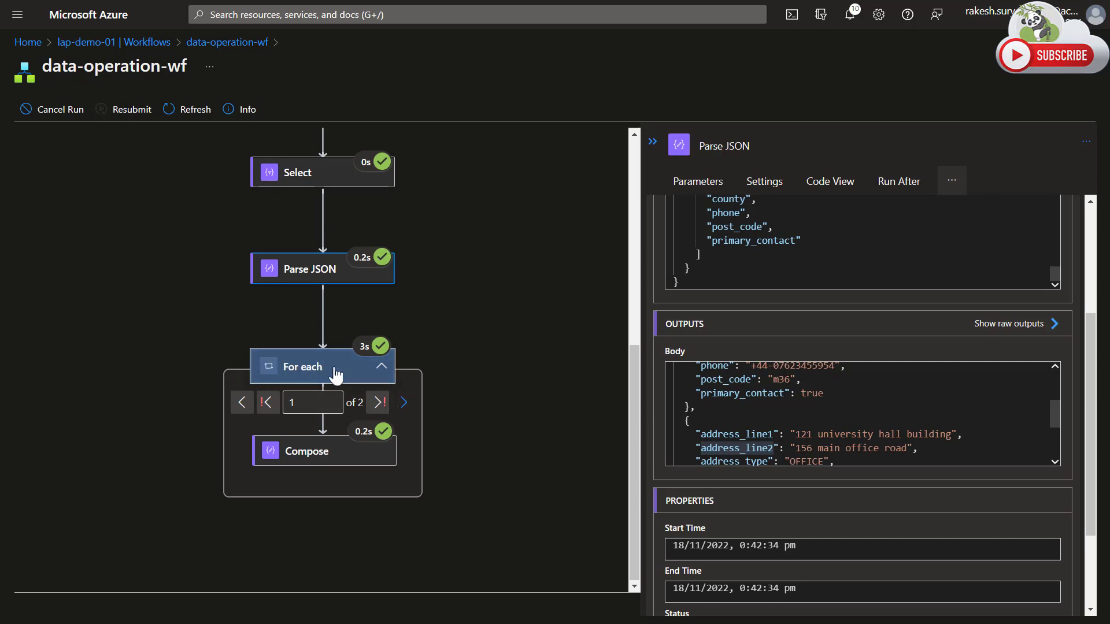
Examine the post_code output of the Compose action in both For each iterations of the run.
{"action": "left_click", "coordinate": [344, 461]}
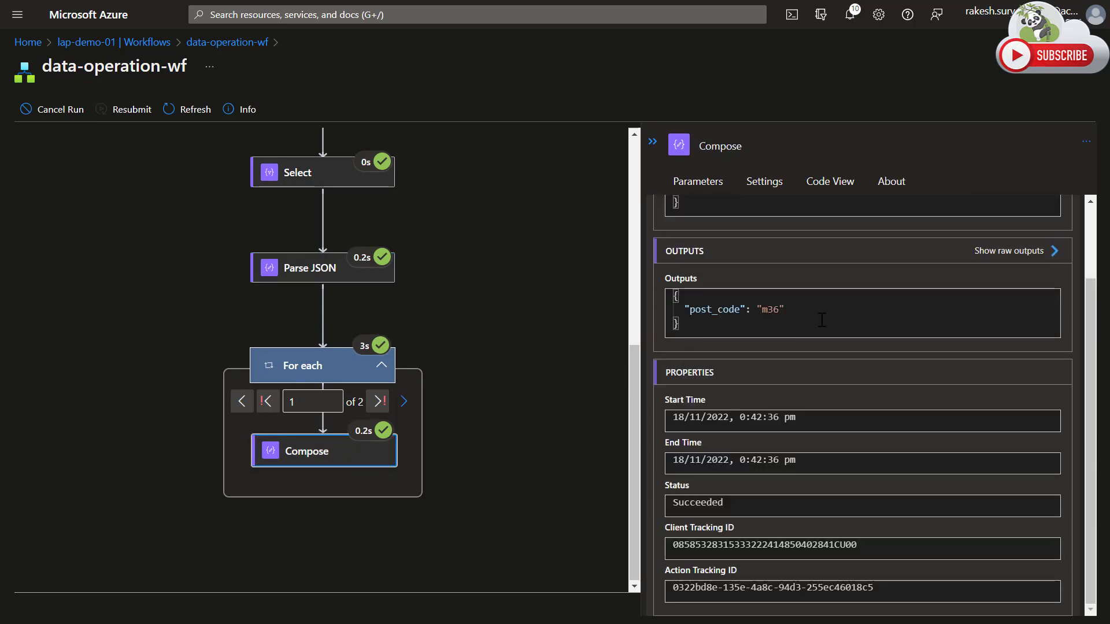
{"action": "left_click_drag", "start_coordinate": [813, 311], "coordinate": [655, 313]}
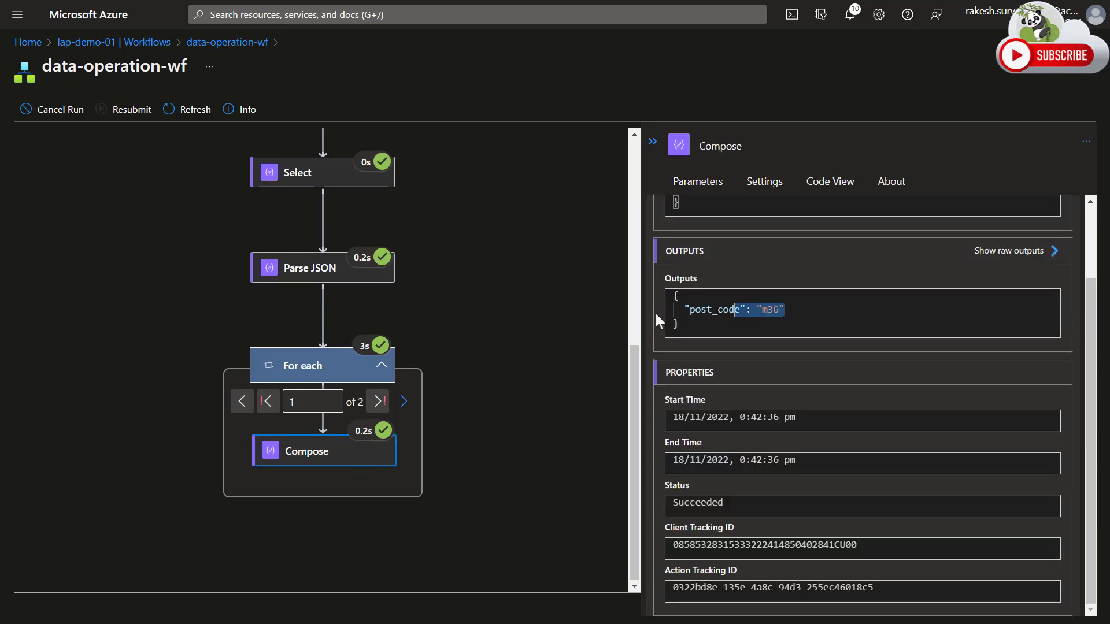
{"action": "left_click", "coordinate": [410, 407]}
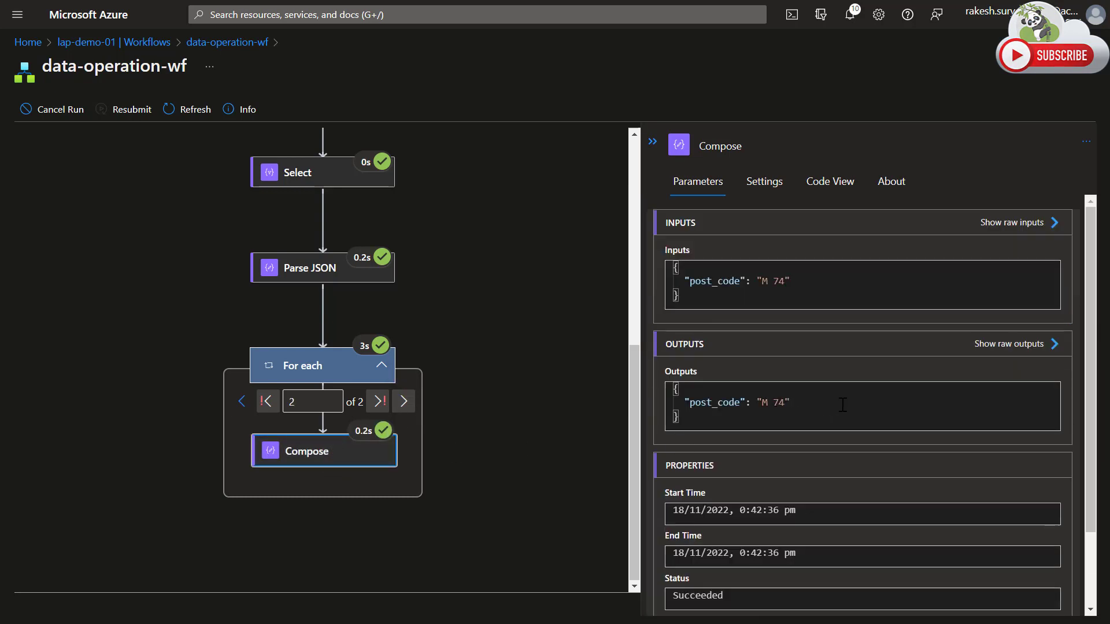
{"action": "left_click_drag", "start_coordinate": [843, 405], "coordinate": [675, 403]}
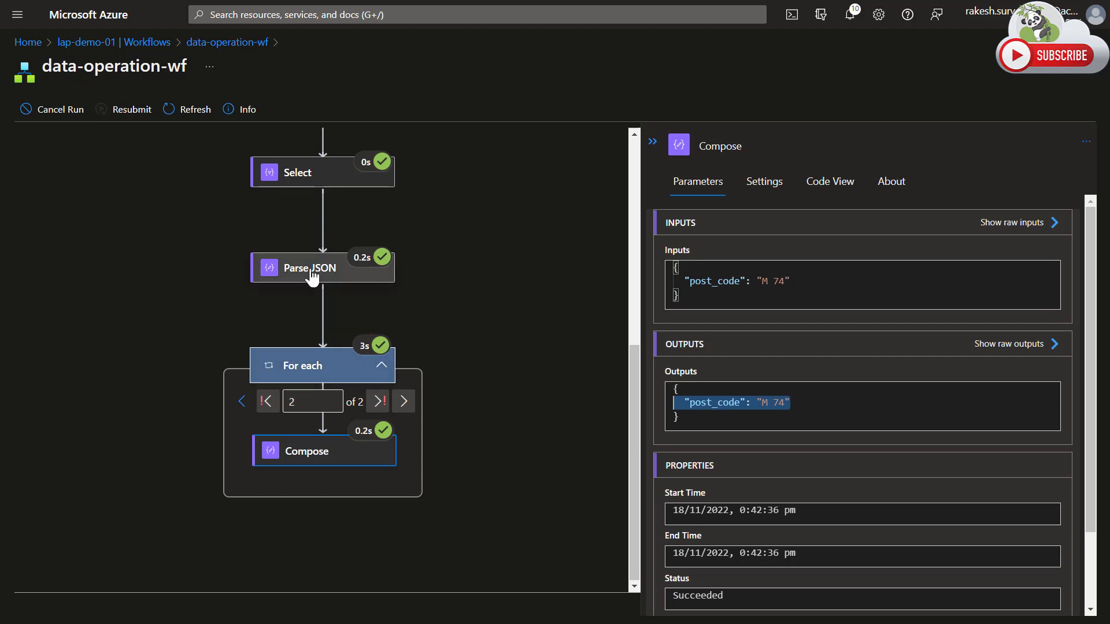
Leave the run details and reopen the data-operation-wf workflow in the designer.
{"action": "left_click", "coordinate": [220, 46]}
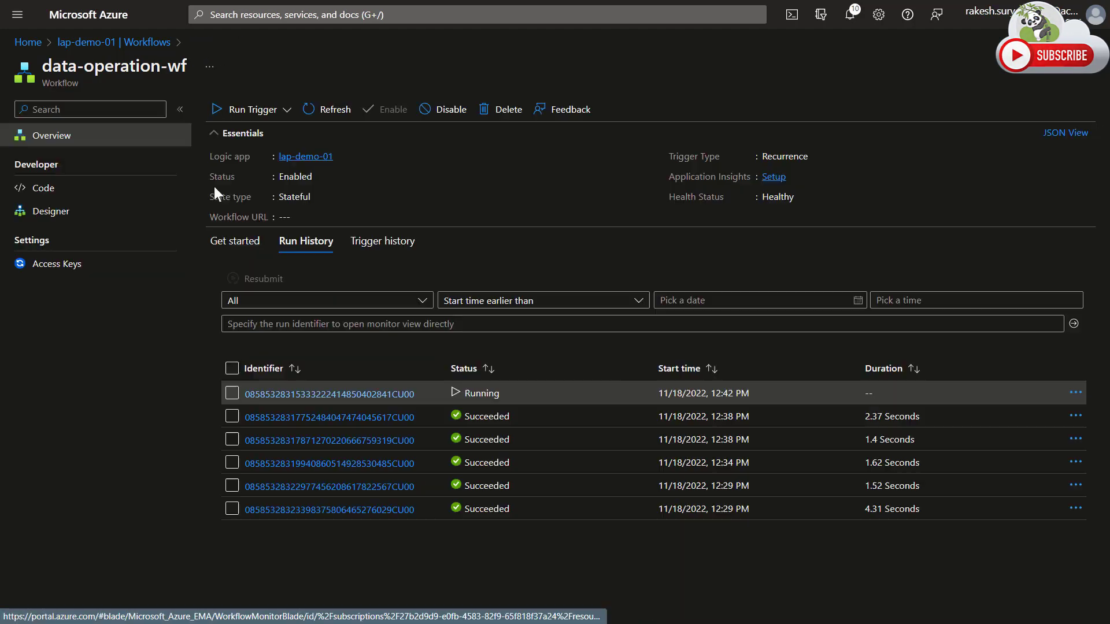
{"action": "left_click", "coordinate": [93, 211]}
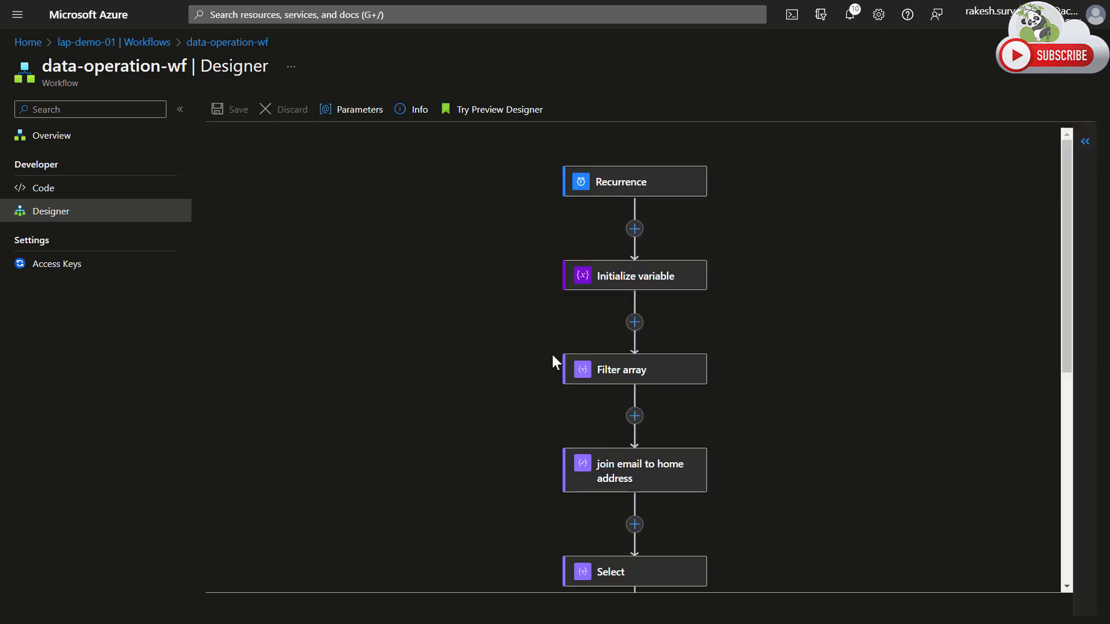
Add a Create CSV table data operation after the For each loop.
{"action": "scroll", "coordinate": [509, 362], "scroll_direction": "down", "scroll_amount": 7}
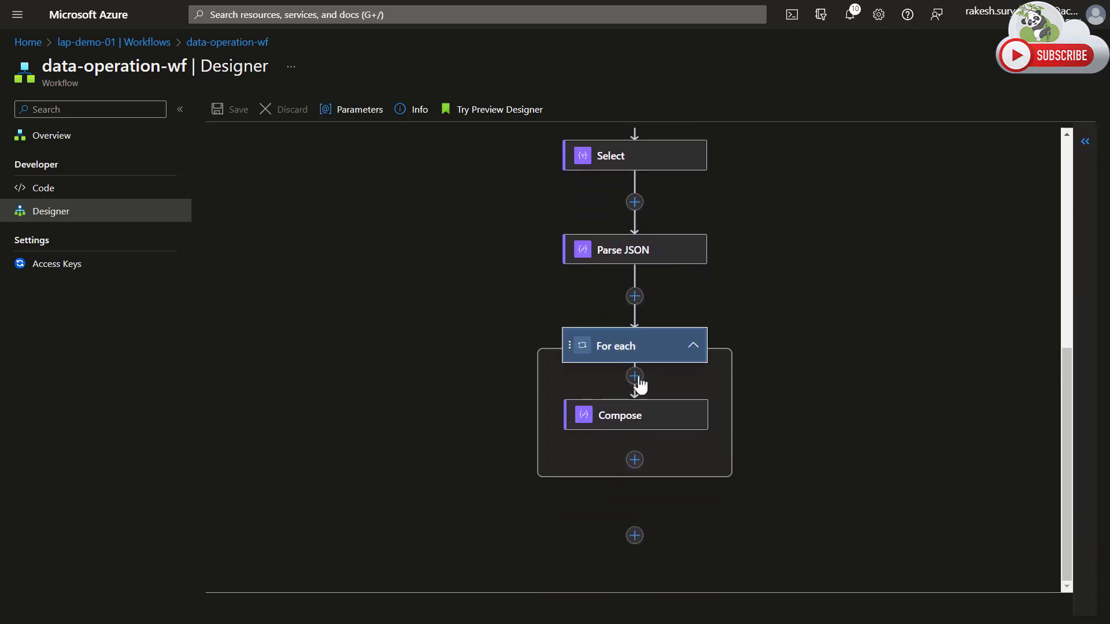
{"action": "left_click", "coordinate": [636, 538]}
{"action": "left_click", "coordinate": [648, 558]}
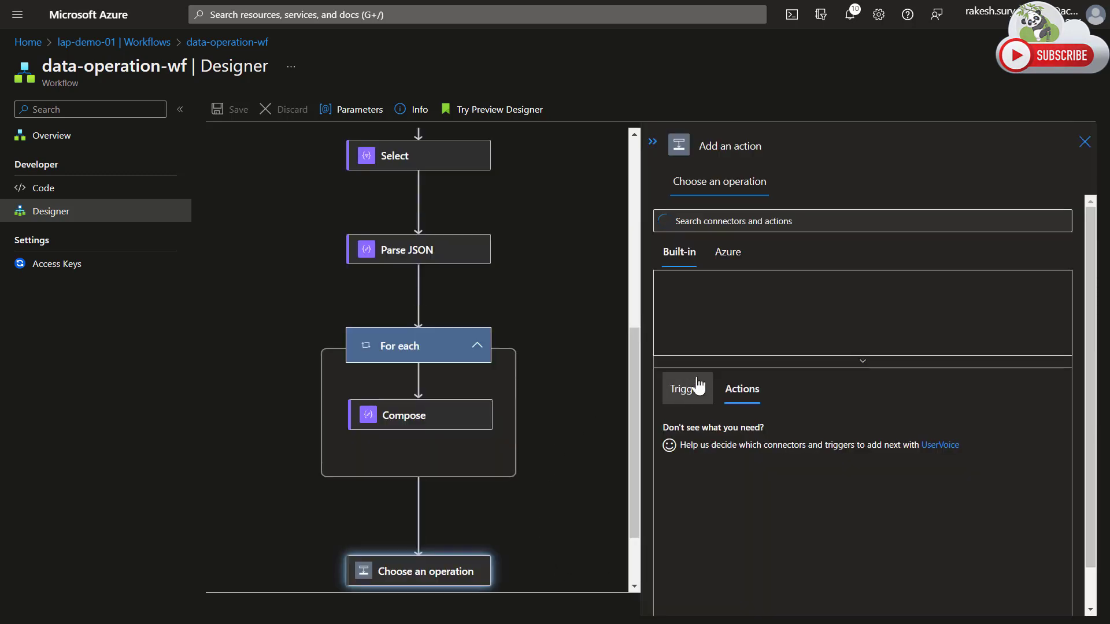
{"action": "left_click", "coordinate": [738, 363]}
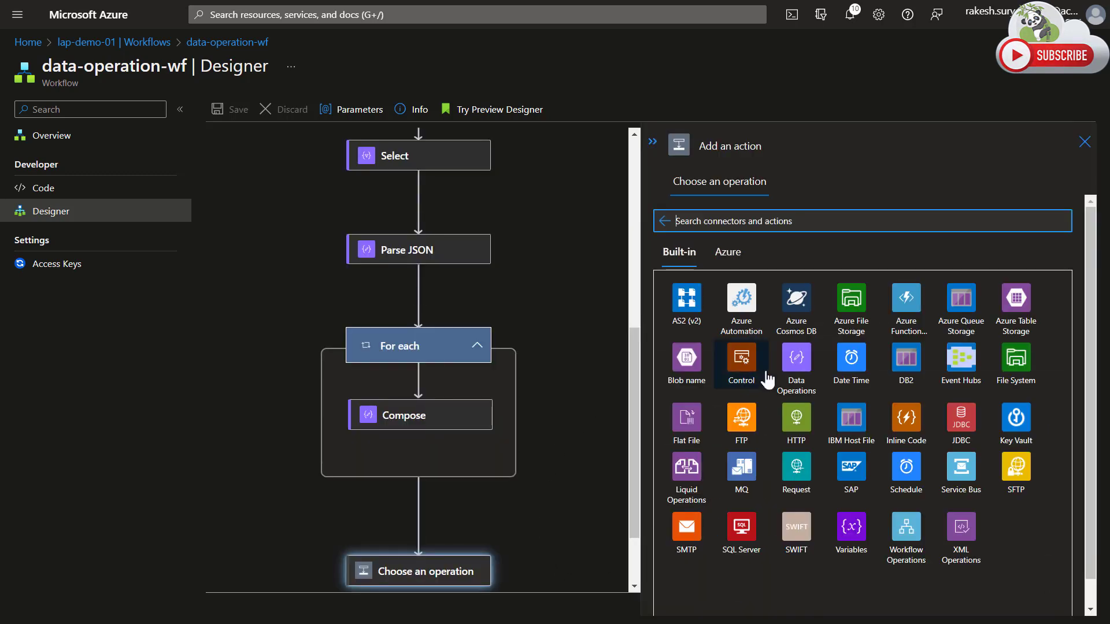
{"action": "left_click", "coordinate": [797, 365]}
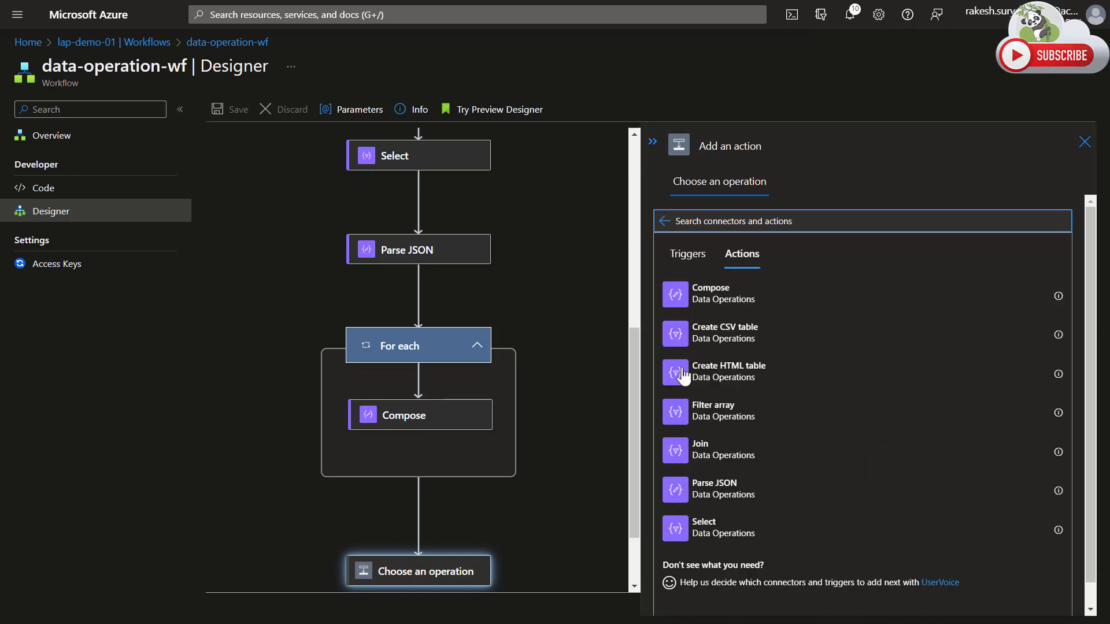
{"action": "left_click", "coordinate": [672, 337]}
Use the address variable as the Create CSV table source with Automatic columns, and save the workflow.
{"action": "left_click", "coordinate": [761, 215]}
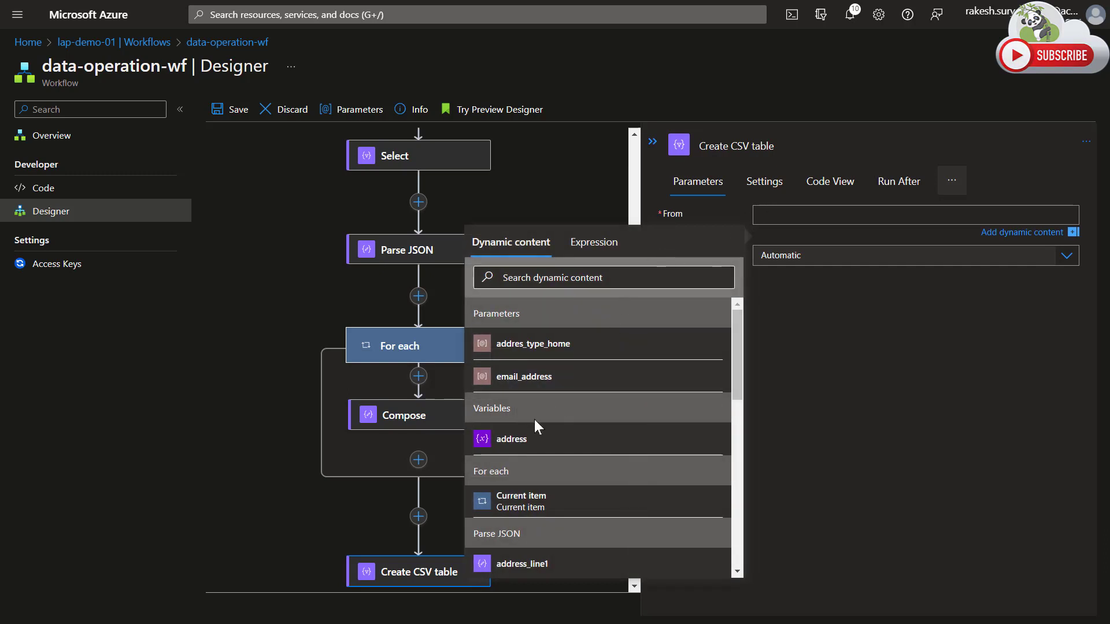
{"action": "left_click", "coordinate": [514, 444]}
{"action": "left_click", "coordinate": [858, 441]}
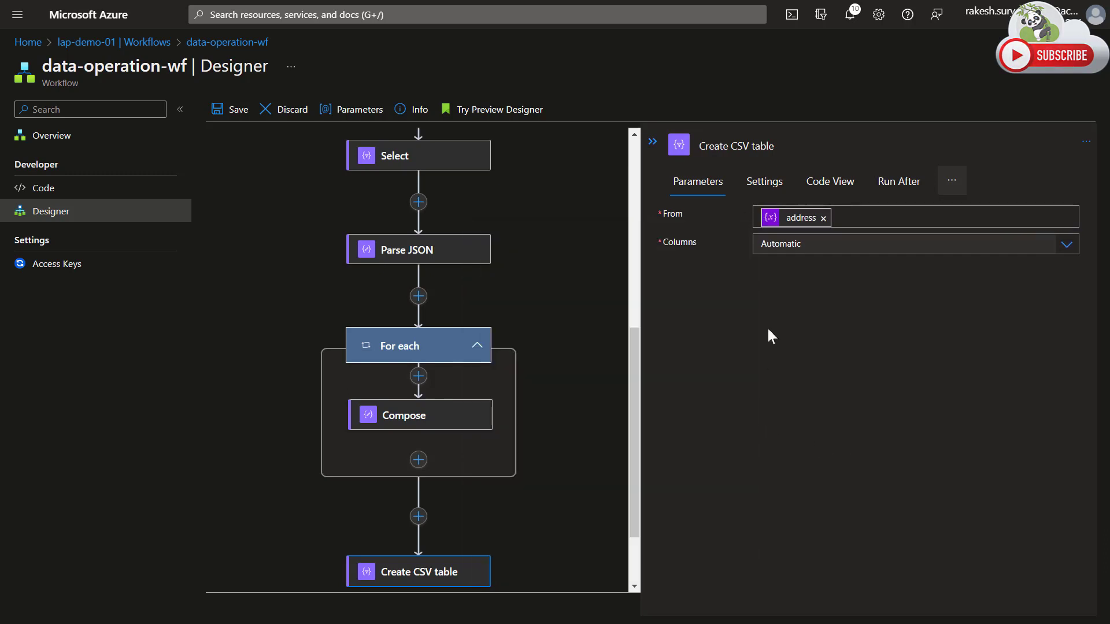
{"action": "left_click", "coordinate": [819, 245]}
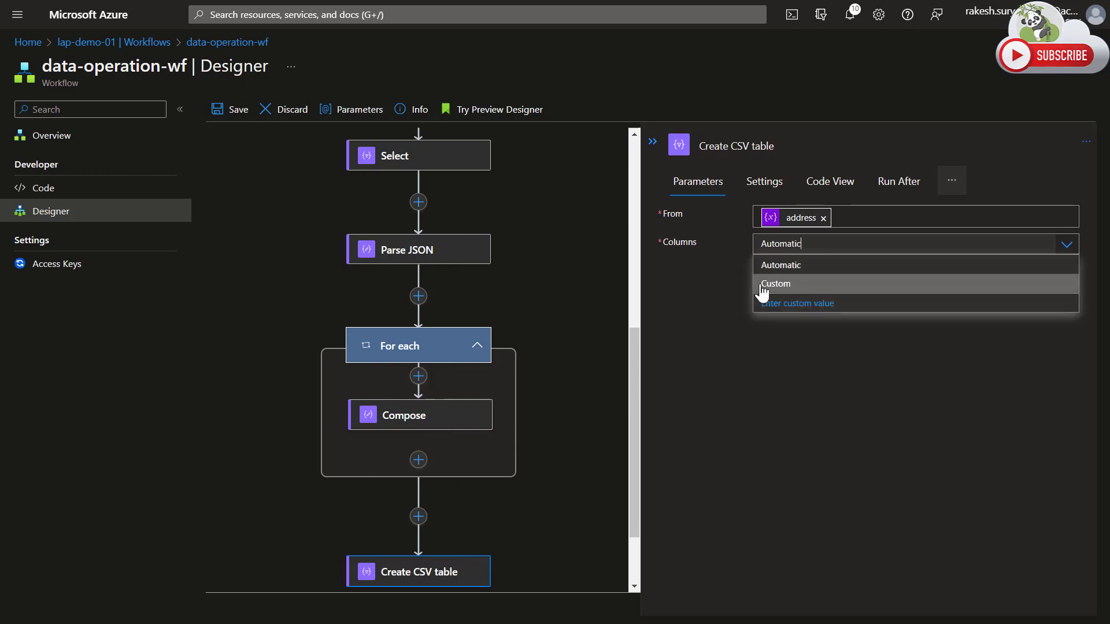
{"action": "left_click", "coordinate": [690, 273]}
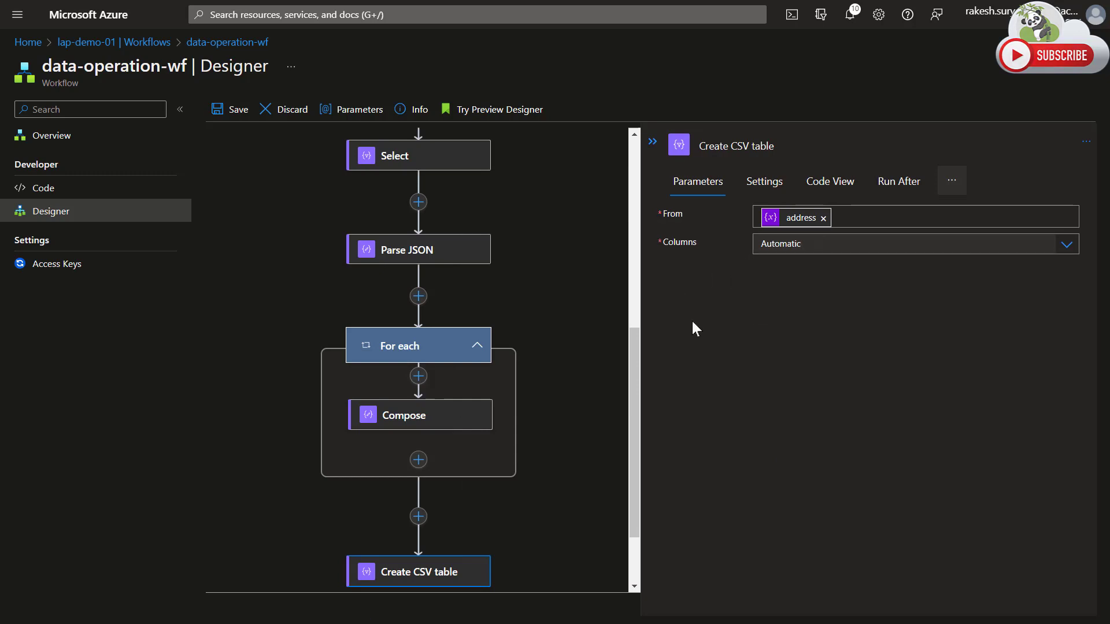
{"action": "left_click", "coordinate": [232, 116]}
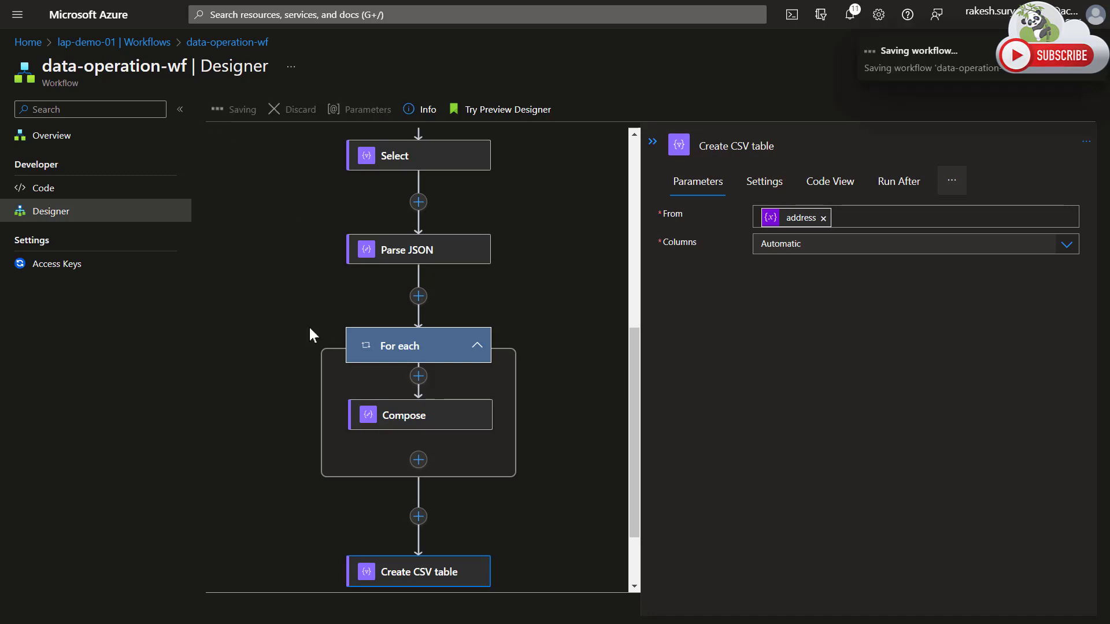
Add a parallel branch beside Create CSV table after the For each loop, containing a Compose data operation.
{"action": "scroll", "coordinate": [450, 546], "scroll_direction": "down", "scroll_amount": 2}
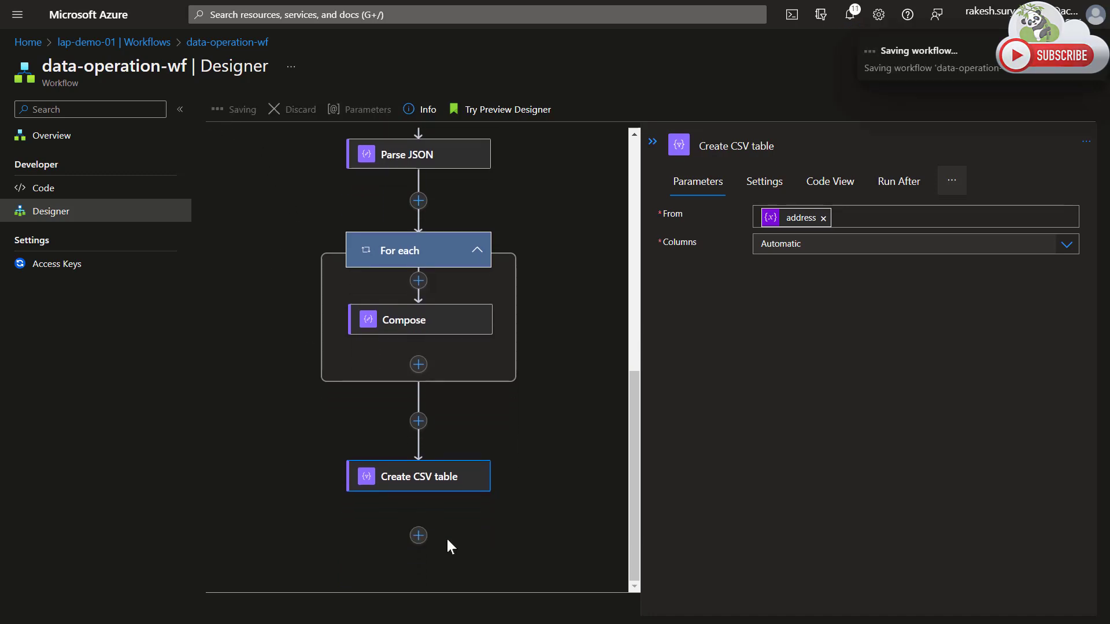
{"action": "left_click", "coordinate": [418, 424]}
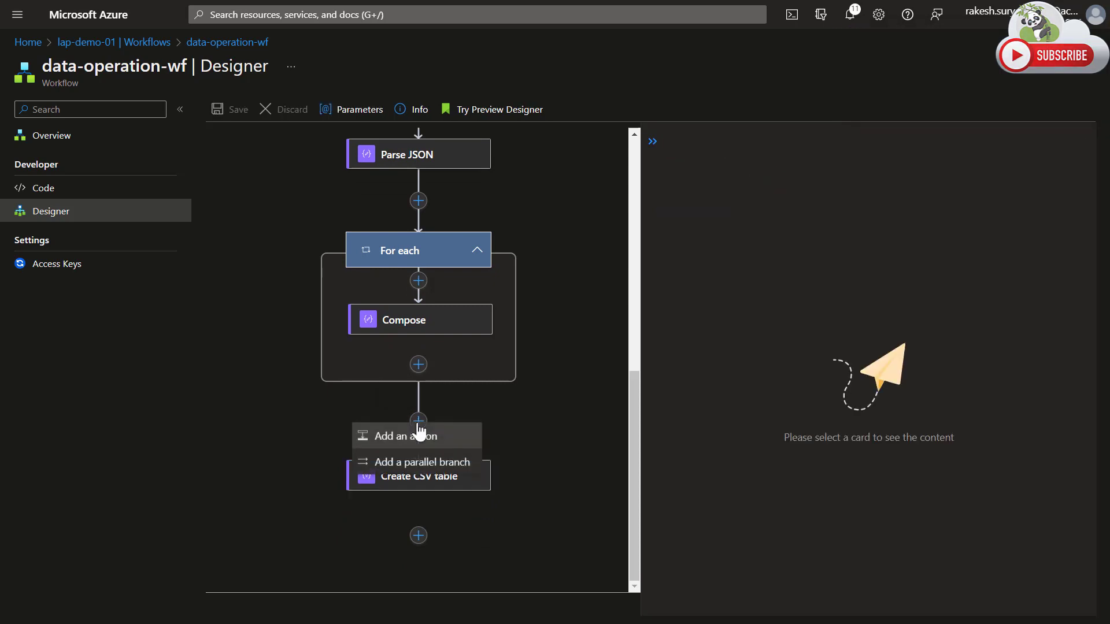
{"action": "left_click", "coordinate": [417, 425]}
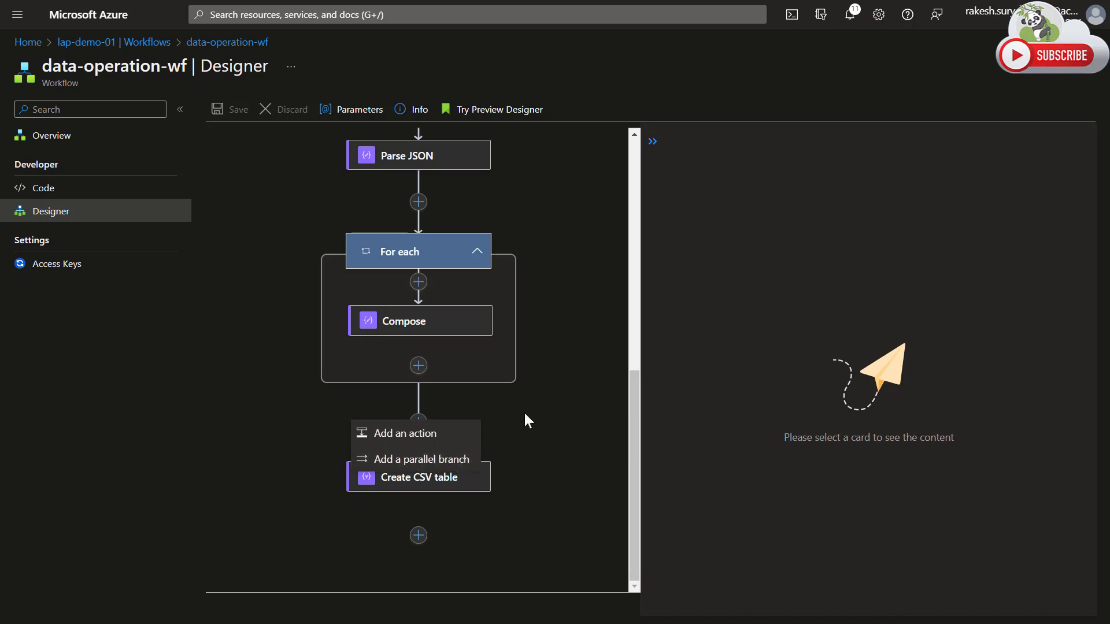
{"action": "left_click", "coordinate": [555, 411]}
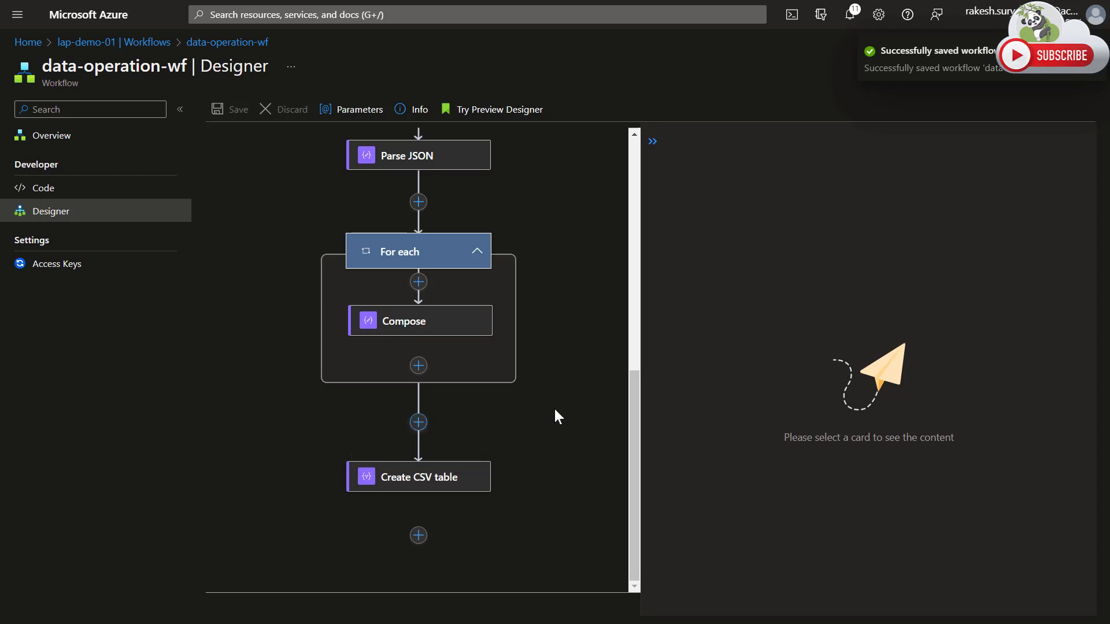
{"action": "left_click", "coordinate": [419, 422]}
{"action": "left_click", "coordinate": [467, 460]}
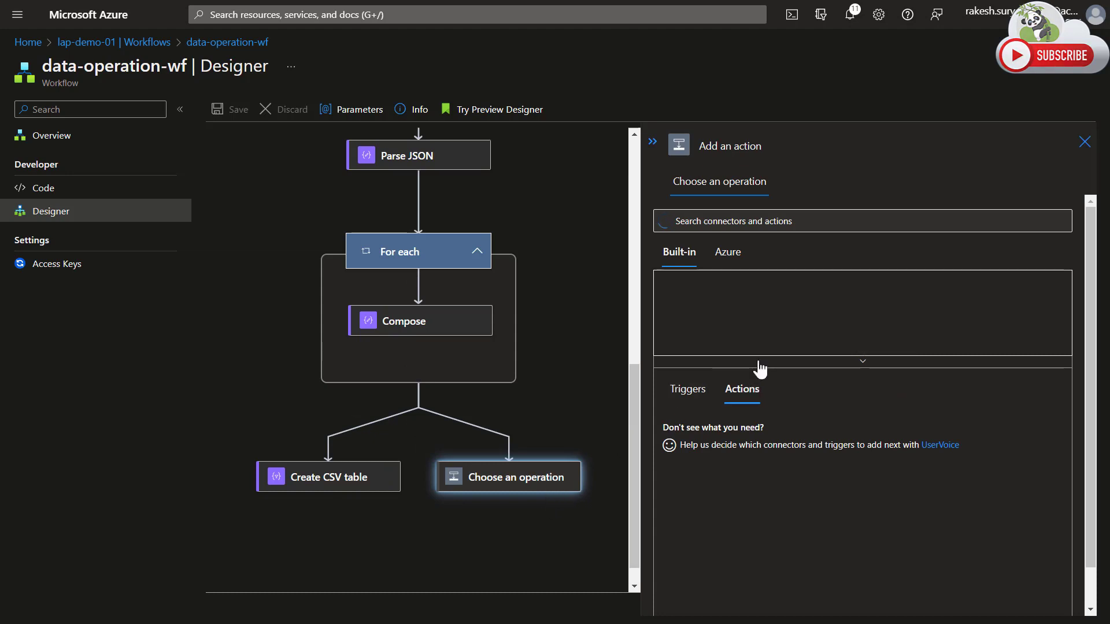
{"action": "left_click", "coordinate": [759, 368]}
{"action": "left_click", "coordinate": [797, 362]}
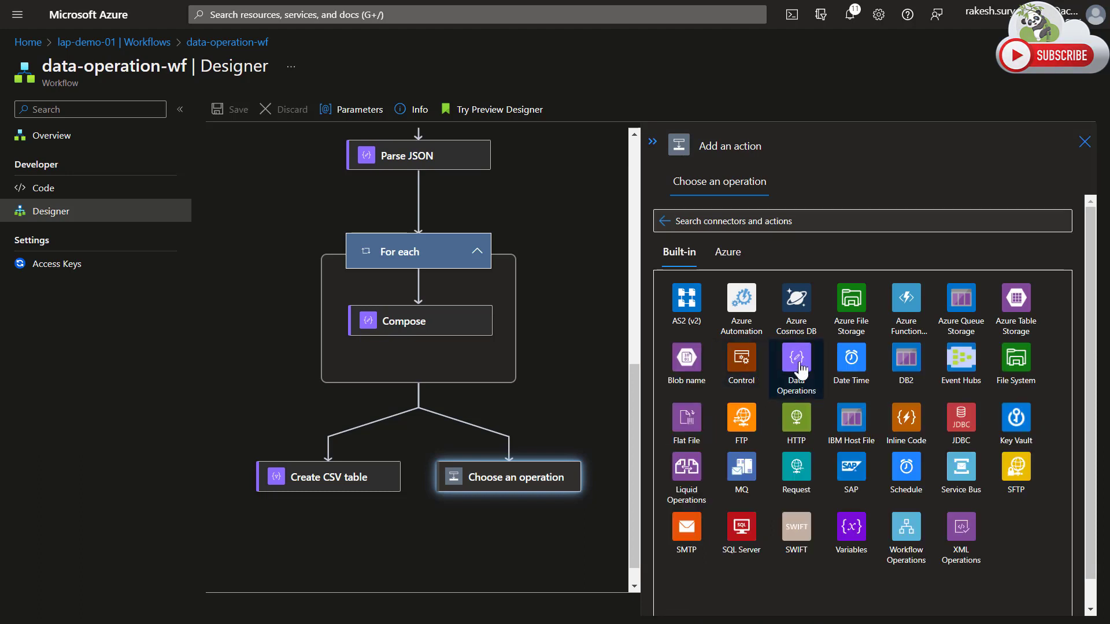
{"action": "left_click", "coordinate": [688, 306]}
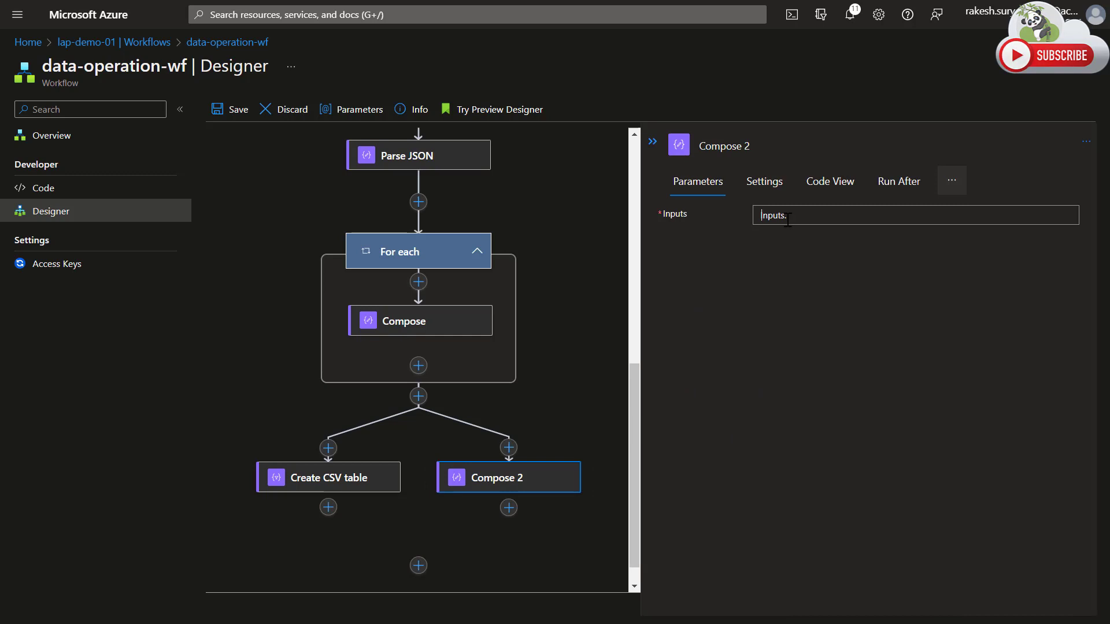
Set the new Compose action's input to the expression xml(string(body('Parse_JSON')[0])).
{"action": "left_click", "coordinate": [787, 218]}
{"action": "left_click", "coordinate": [593, 210]}
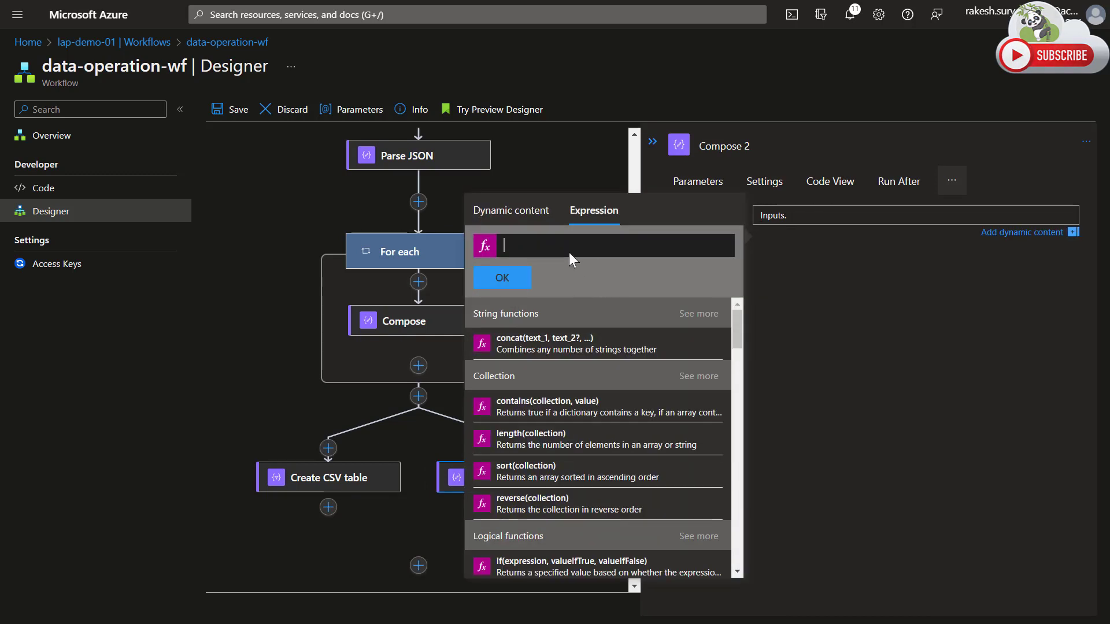
{"action": "type", "text": "xml("}
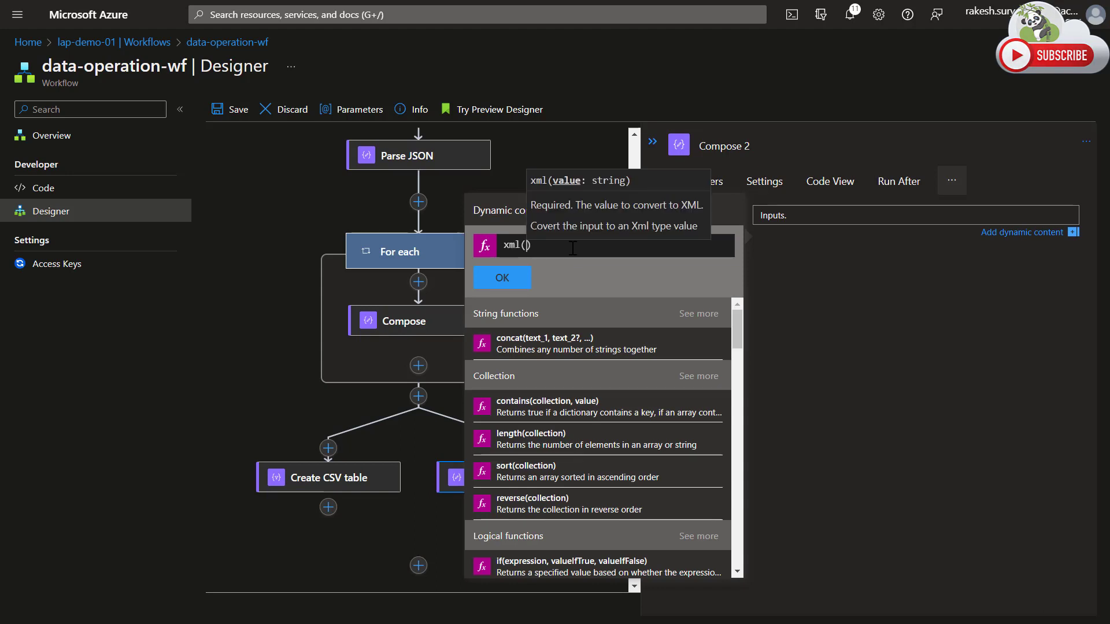
{"action": "type", "text": "string"}
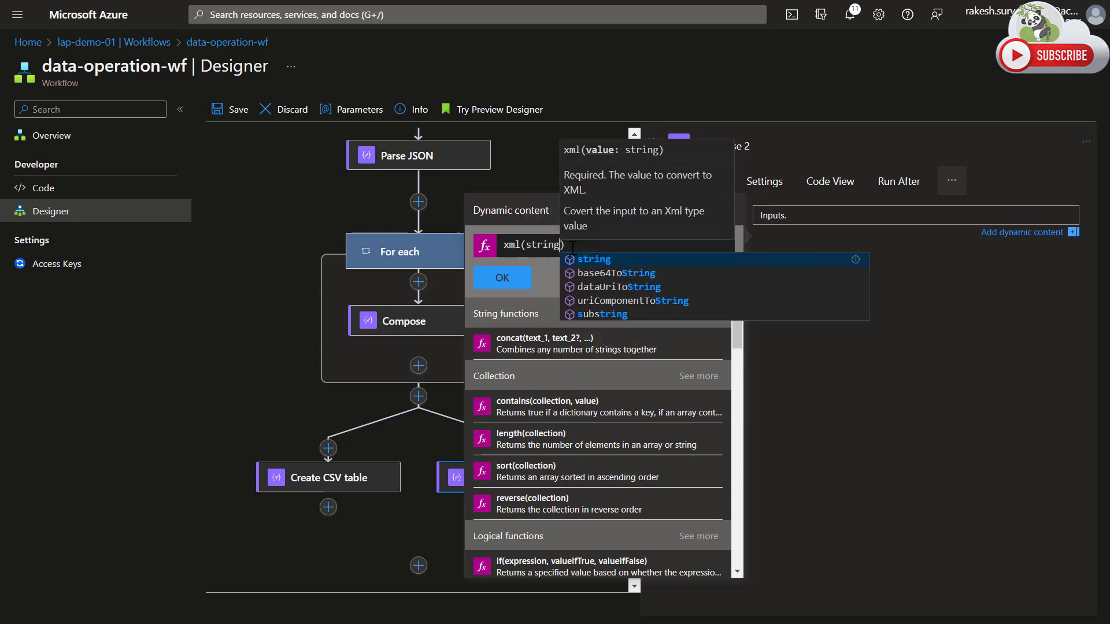
{"action": "key", "text": "Escape"}
{"action": "type", "text": "("}
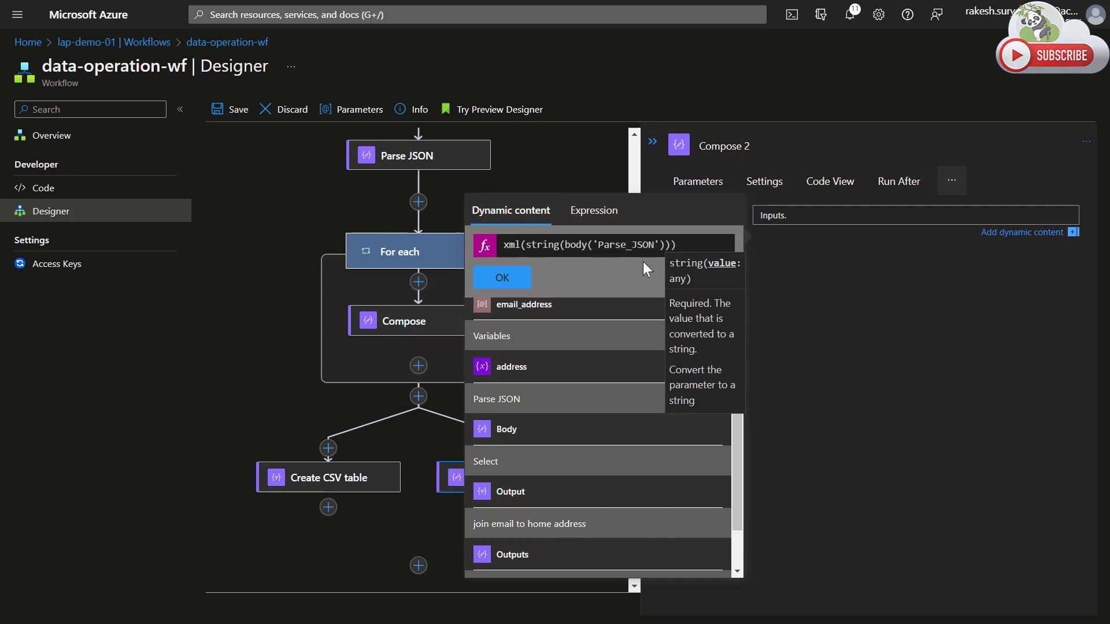
{"action": "type", "text": "[0"}
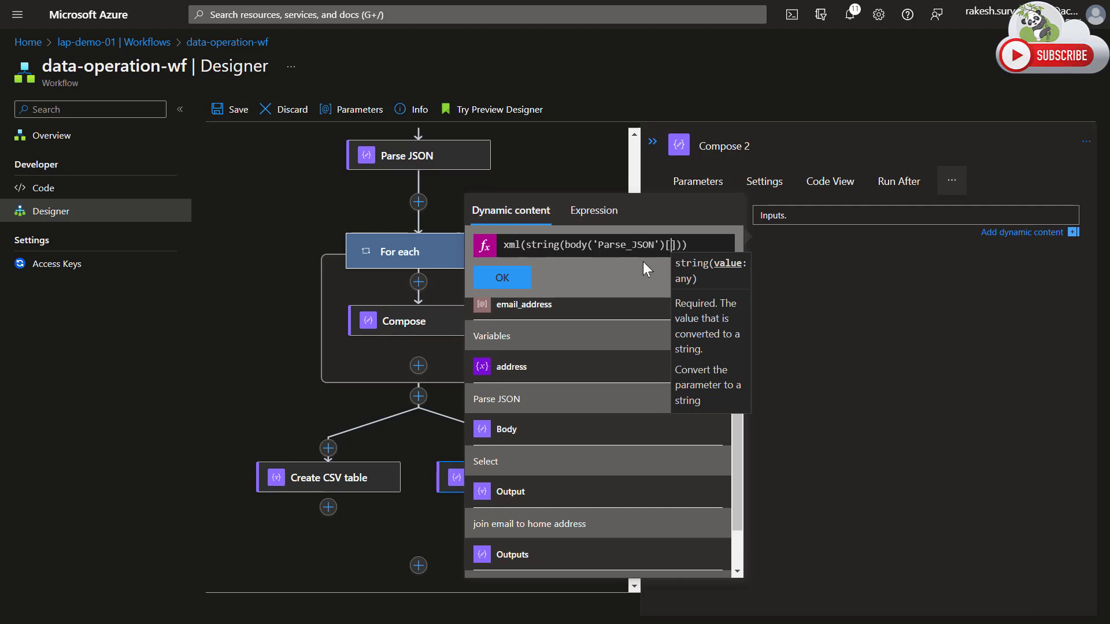
{"action": "left_click", "coordinate": [617, 247]}
{"action": "left_click", "coordinate": [502, 278]}
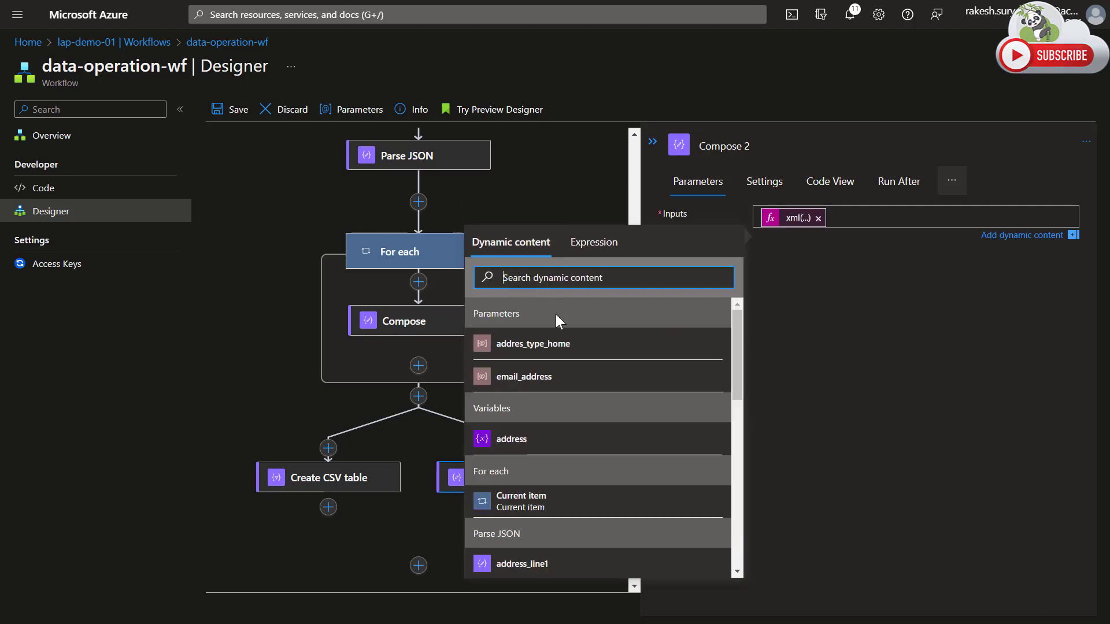
Rename the parallel Compose action to "create xml" and save the workflow.
{"action": "left_click", "coordinate": [727, 147]}
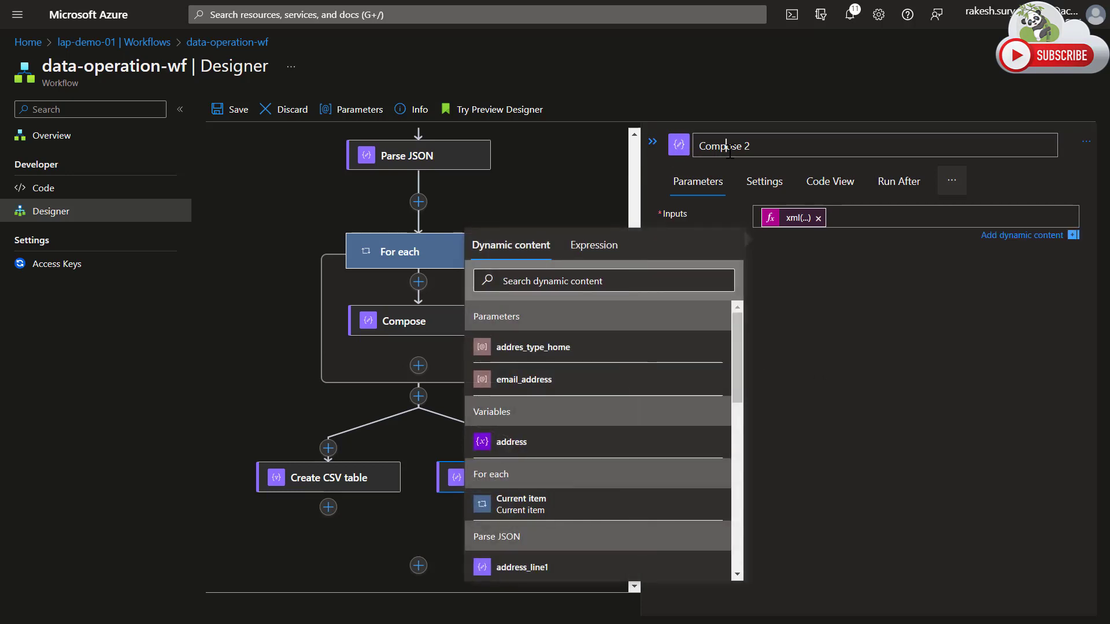
{"action": "double_click", "coordinate": [730, 149]}
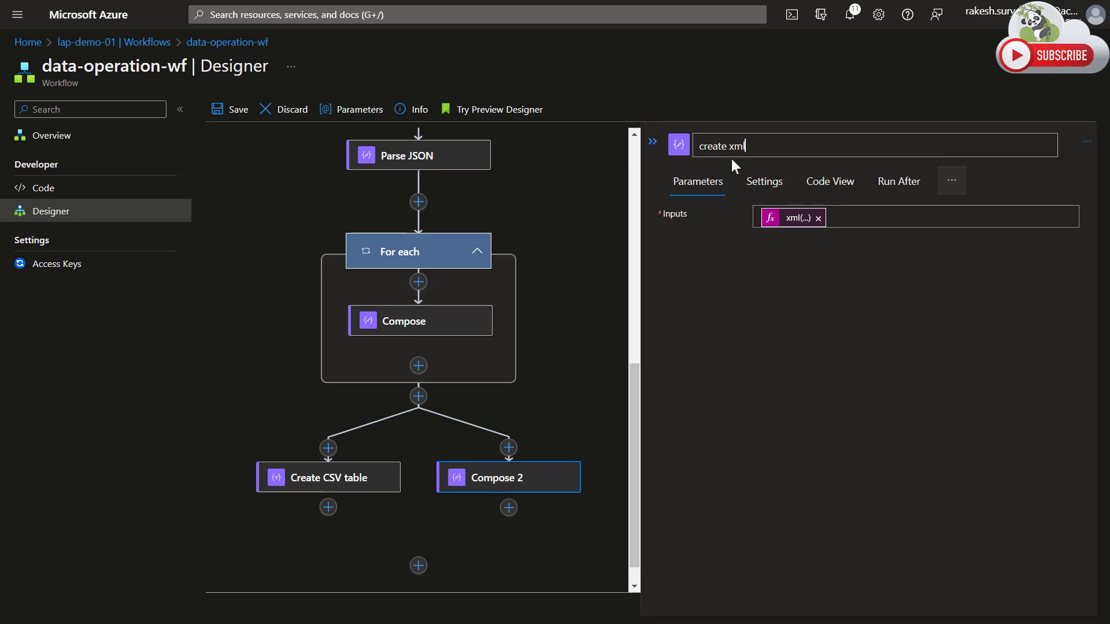
{"action": "left_click", "coordinate": [572, 356]}
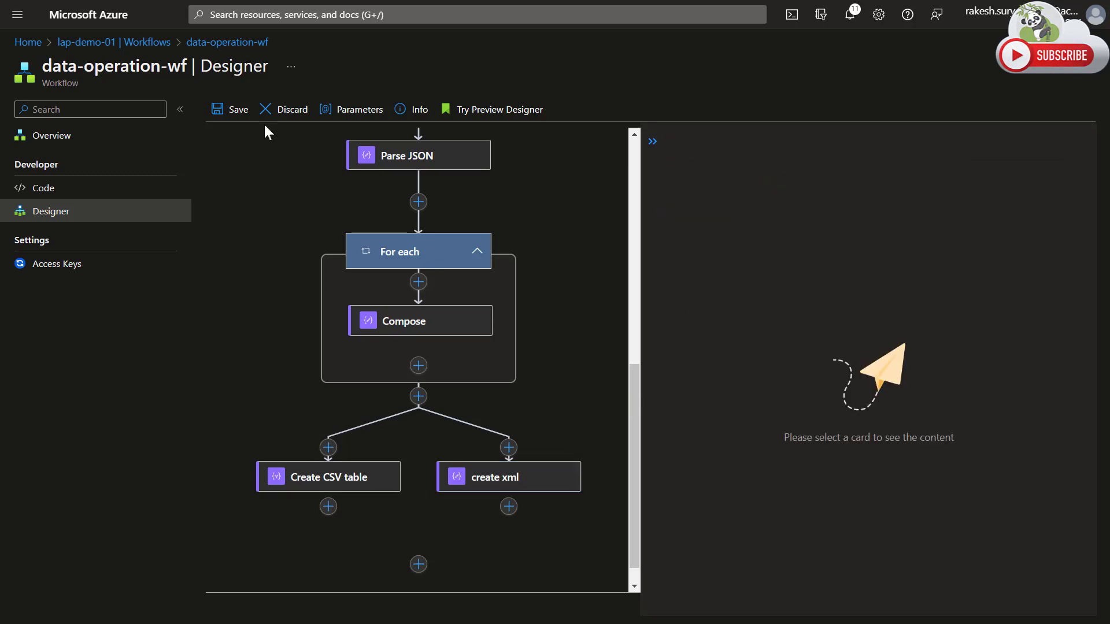
{"action": "left_click", "coordinate": [236, 110]}
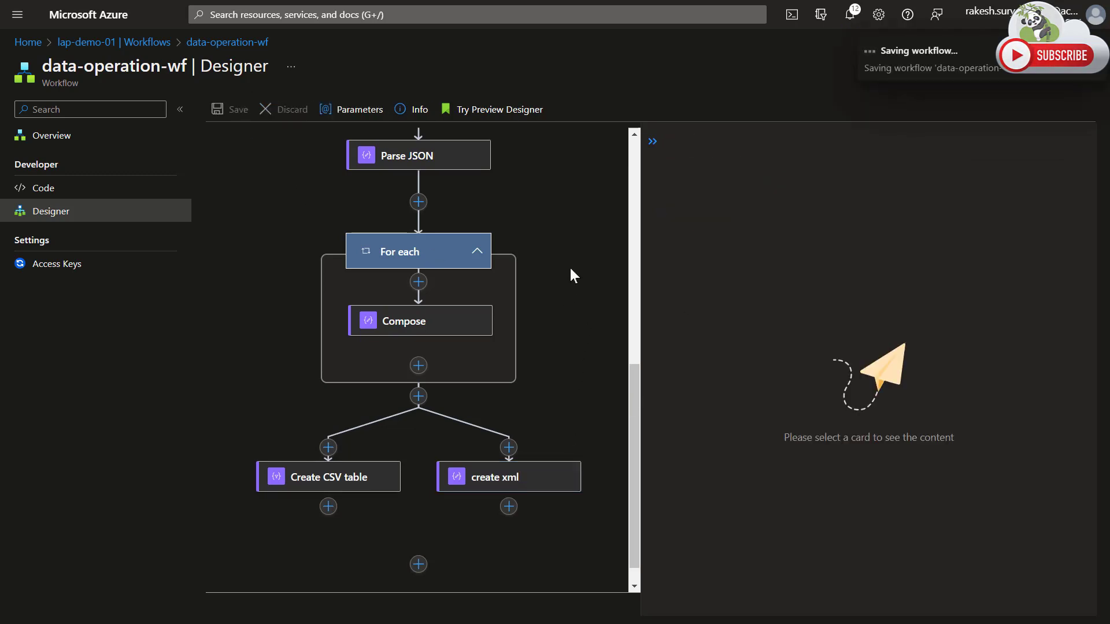
Run the workflow and open the Create CSV table action's details in the newest run.
{"action": "left_click", "coordinate": [95, 136]}
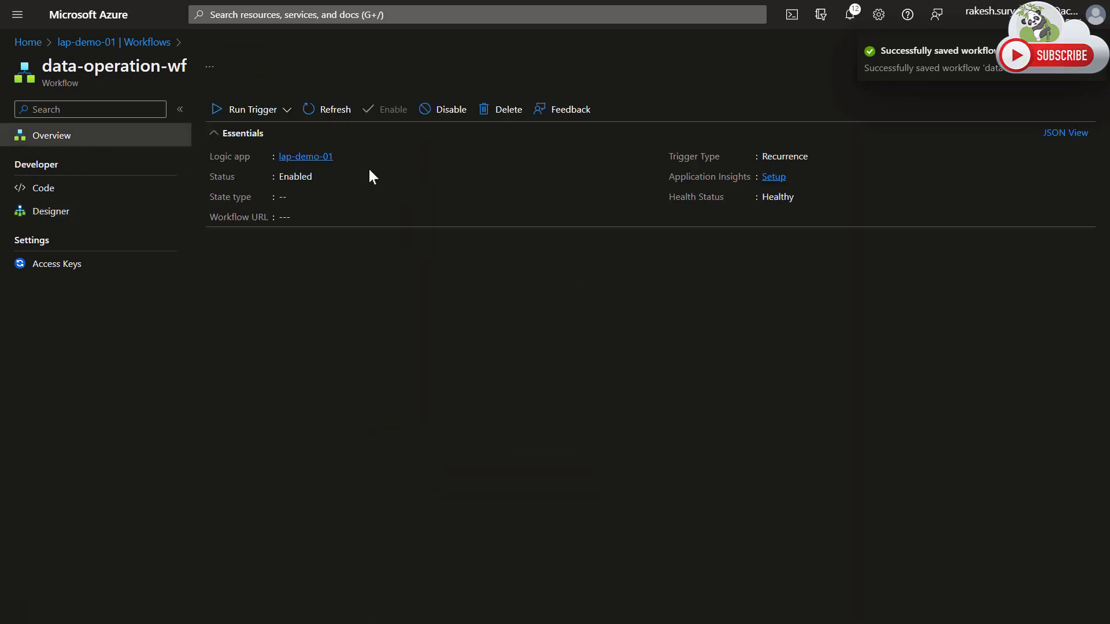
{"action": "left_click", "coordinate": [343, 157]}
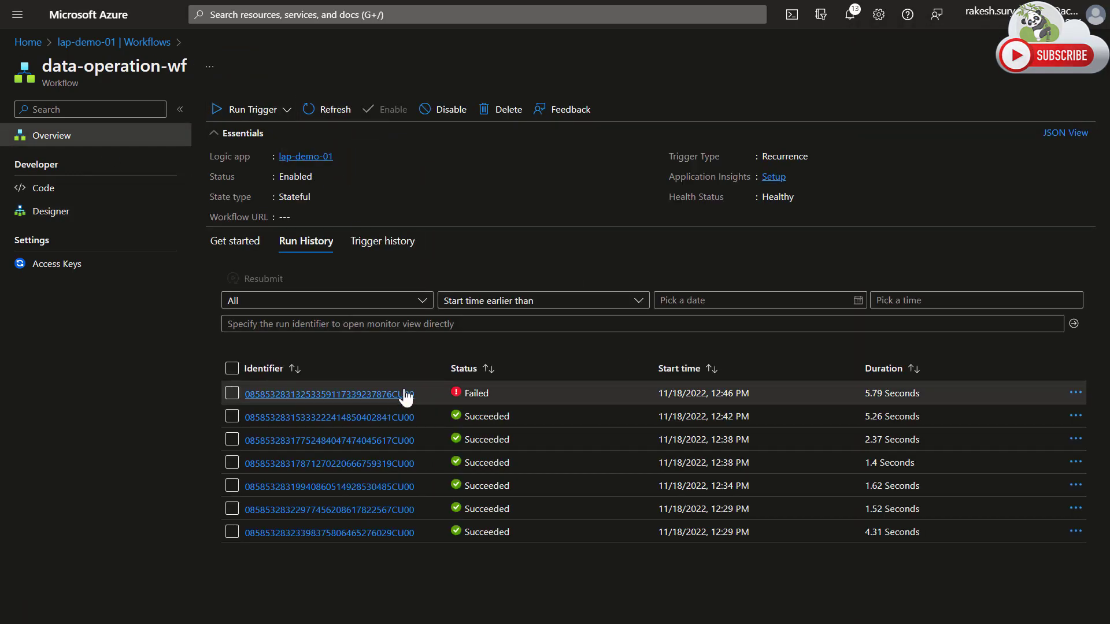
{"action": "left_click", "coordinate": [404, 395]}
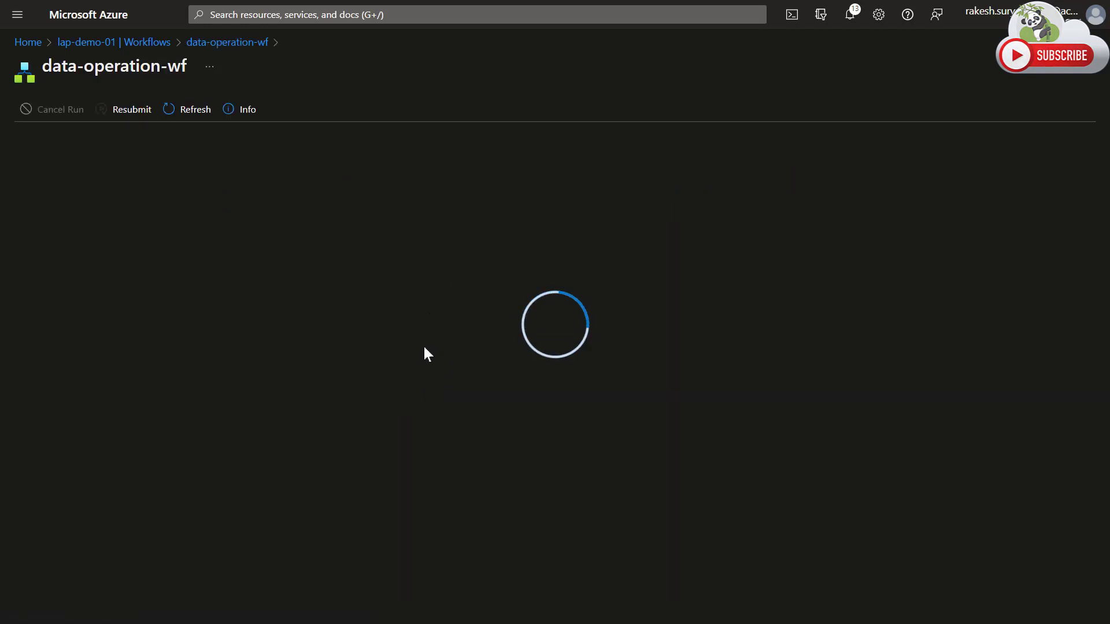
{"action": "scroll", "coordinate": [438, 373], "scroll_direction": "down", "scroll_amount": 3}
{"action": "scroll", "coordinate": [698, 448], "scroll_direction": "down", "scroll_amount": 6}
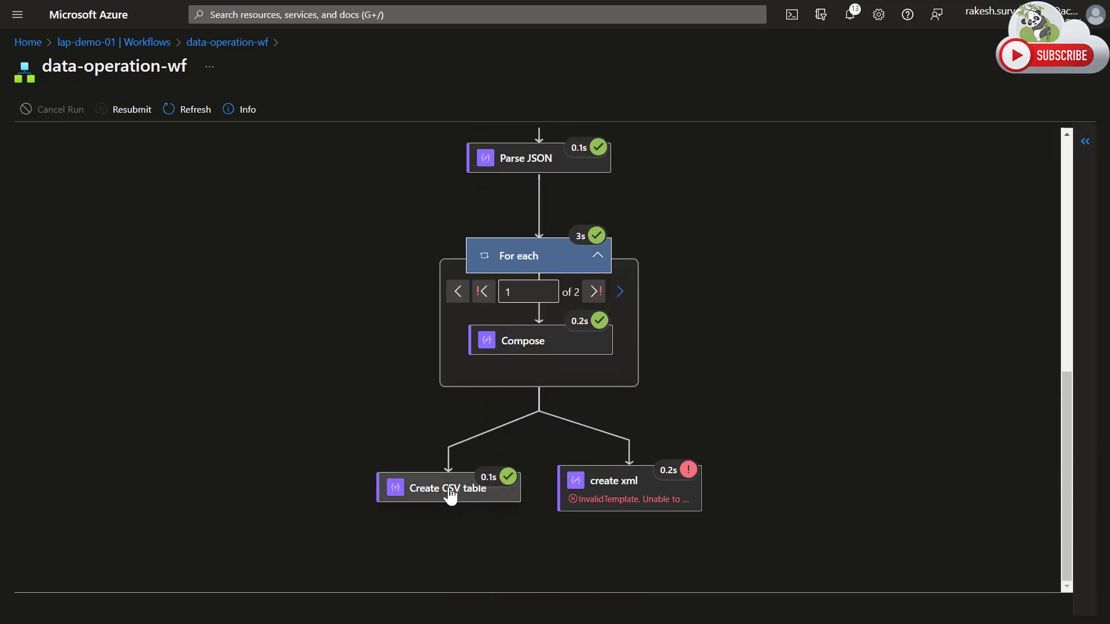
{"action": "left_click", "coordinate": [538, 501]}
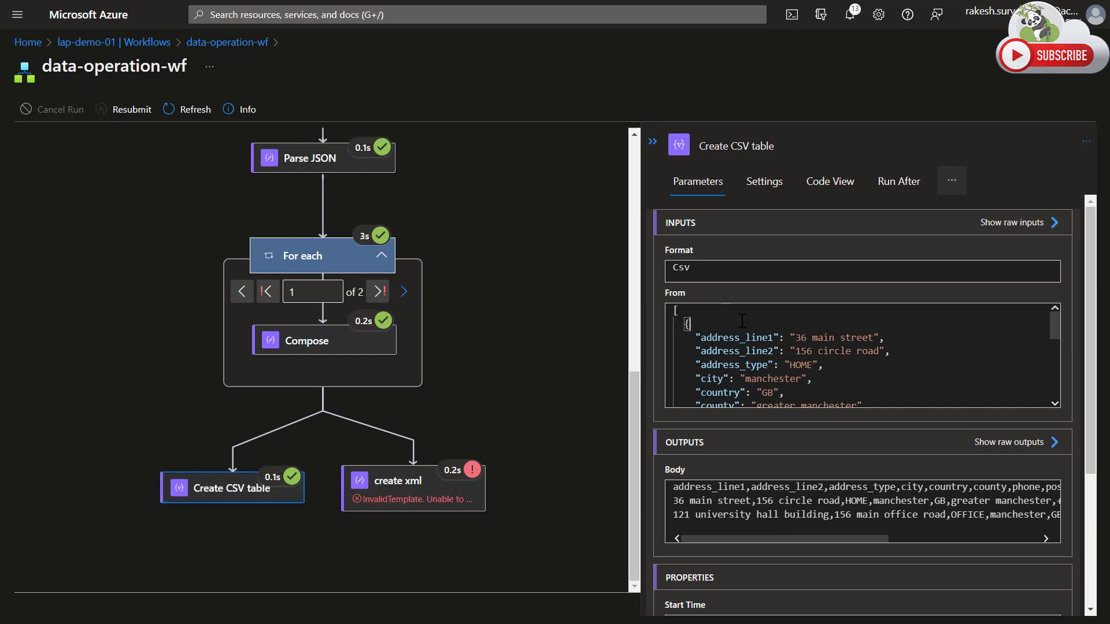
Examine the Create CSV table action's address input and its CSV output body, including the raw outputs.
{"action": "scroll", "coordinate": [755, 338], "scroll_direction": "down", "scroll_amount": 2}
{"action": "scroll", "coordinate": [768, 383], "scroll_direction": "up", "scroll_amount": 2}
{"action": "scroll", "coordinate": [790, 355], "scroll_direction": "down", "scroll_amount": 4}
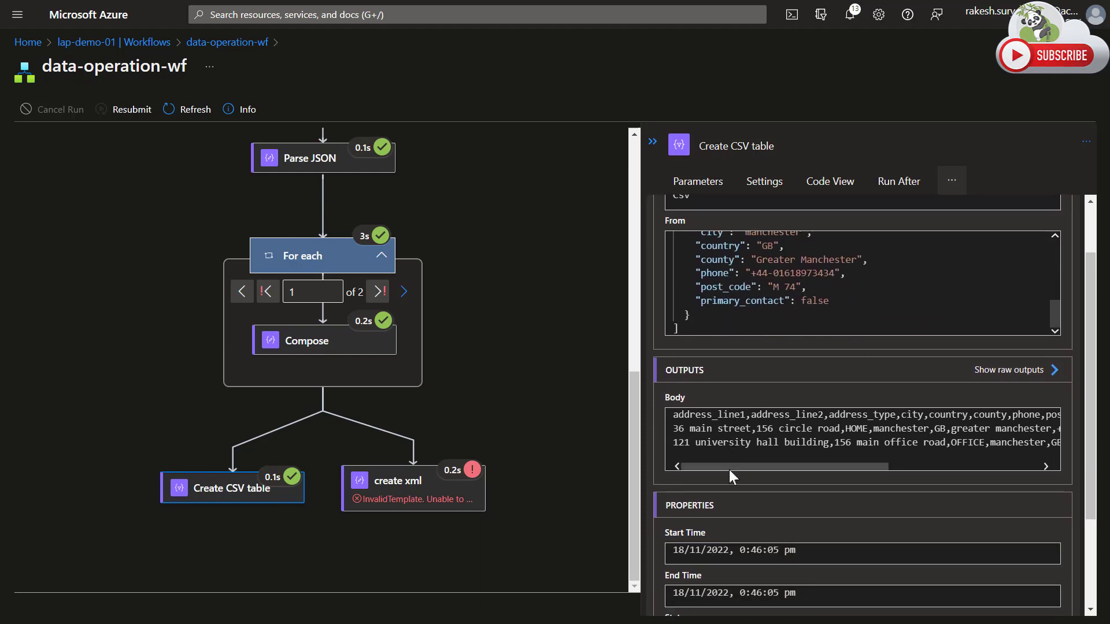
{"action": "left_click_drag", "start_coordinate": [737, 465], "coordinate": [1020, 467]}
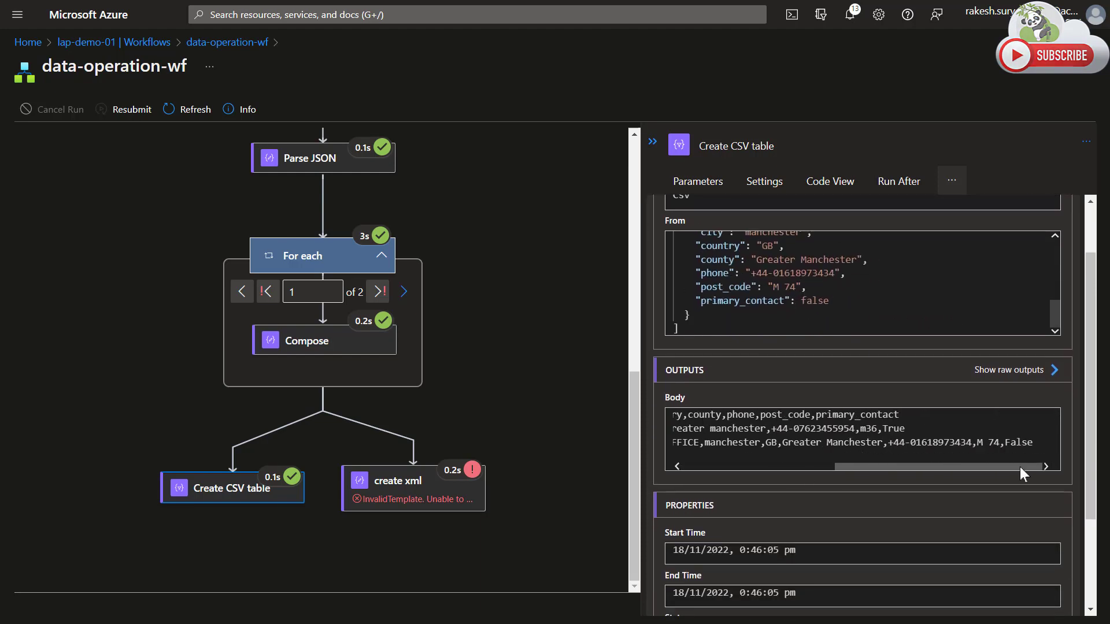
{"action": "left_click", "coordinate": [1011, 371]}
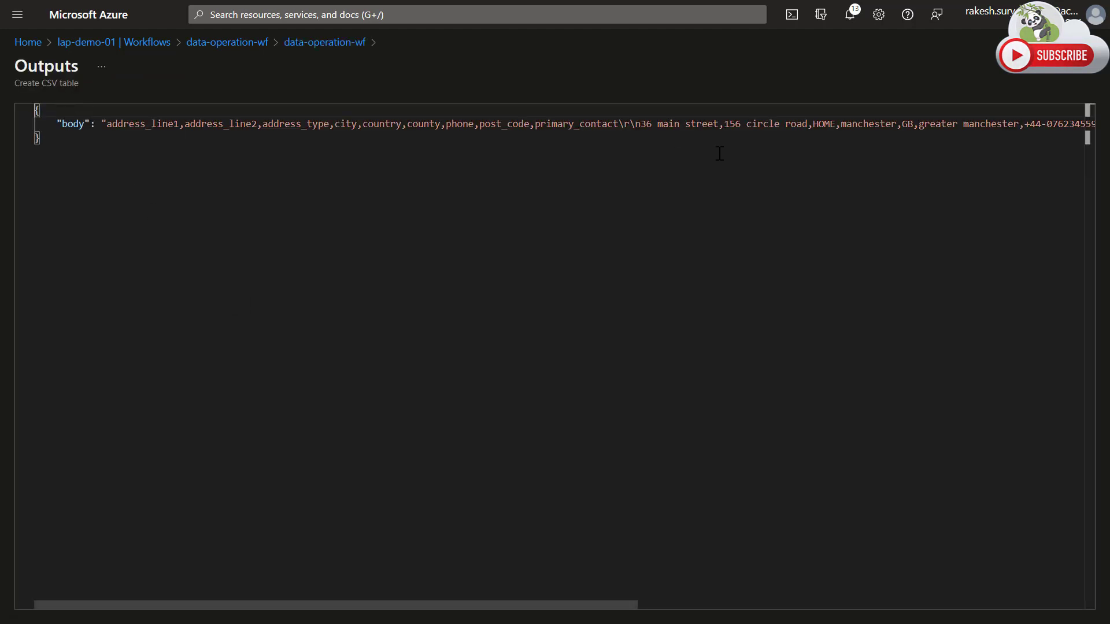
{"action": "left_click", "coordinate": [327, 46]}
{"action": "left_click_drag", "start_coordinate": [872, 466], "coordinate": [795, 466]}
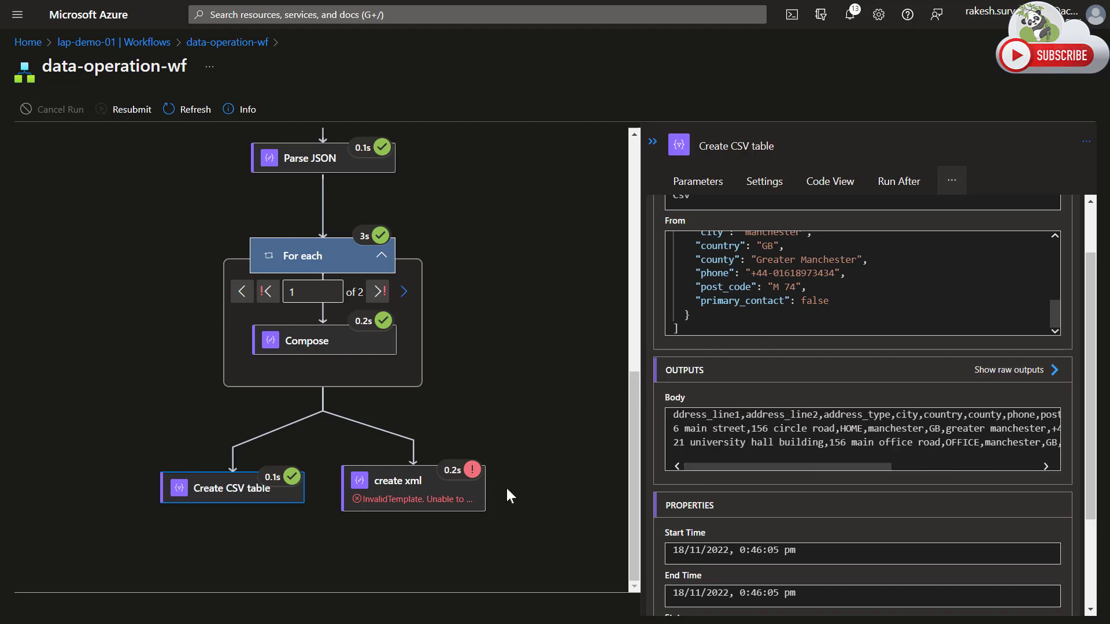
Open the create xml action's details in this run and examine its error message.
{"action": "left_click", "coordinate": [434, 493]}
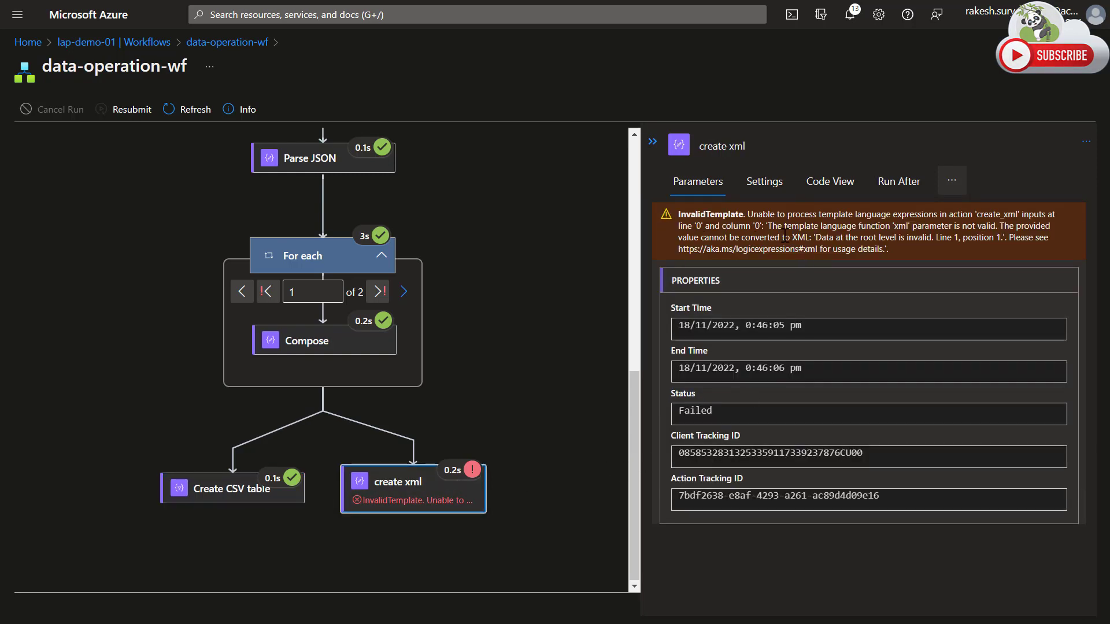
{"action": "left_click_drag", "start_coordinate": [813, 237], "coordinate": [934, 239]}
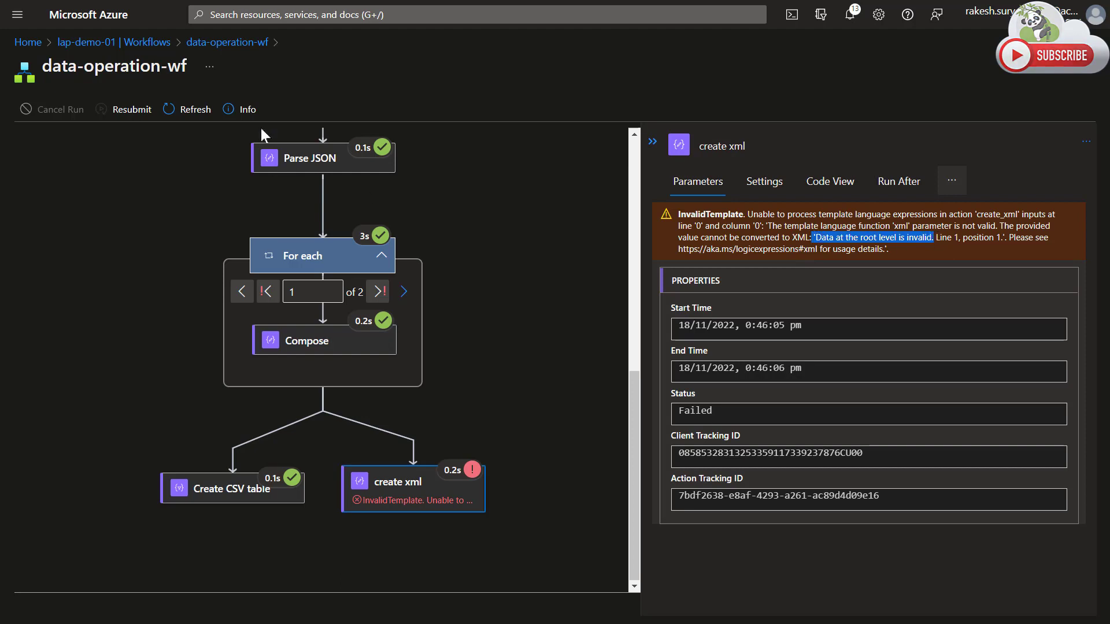
Reopen the data-operation-wf workflow in the designer and review its action sequence from the Recurrence trigger to the parallel branches.
{"action": "left_click", "coordinate": [243, 44]}
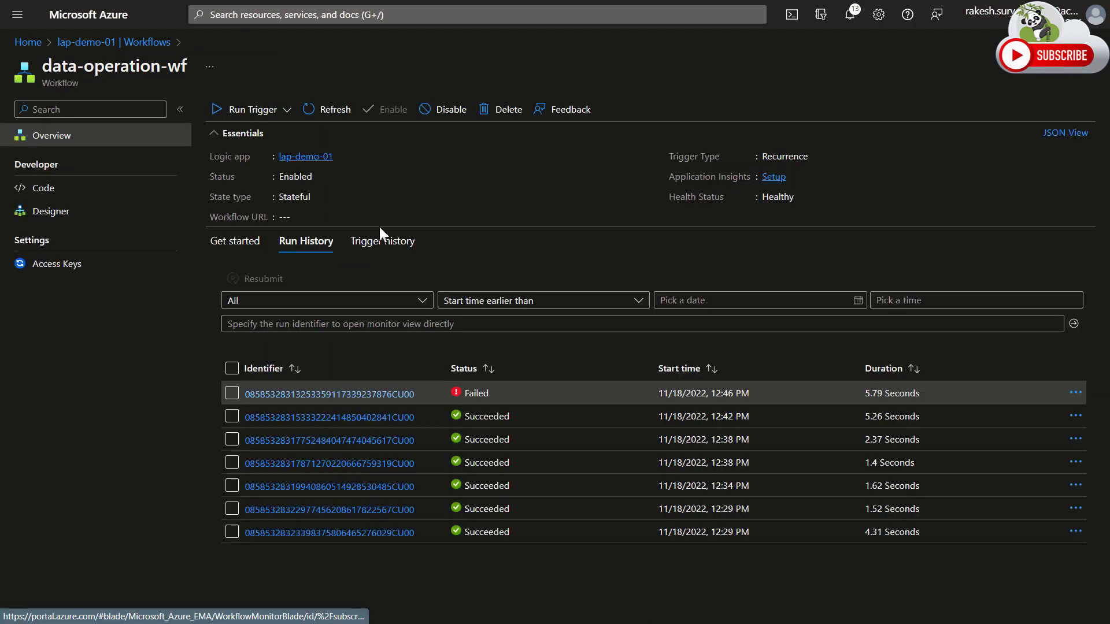
{"action": "left_click", "coordinate": [68, 211]}
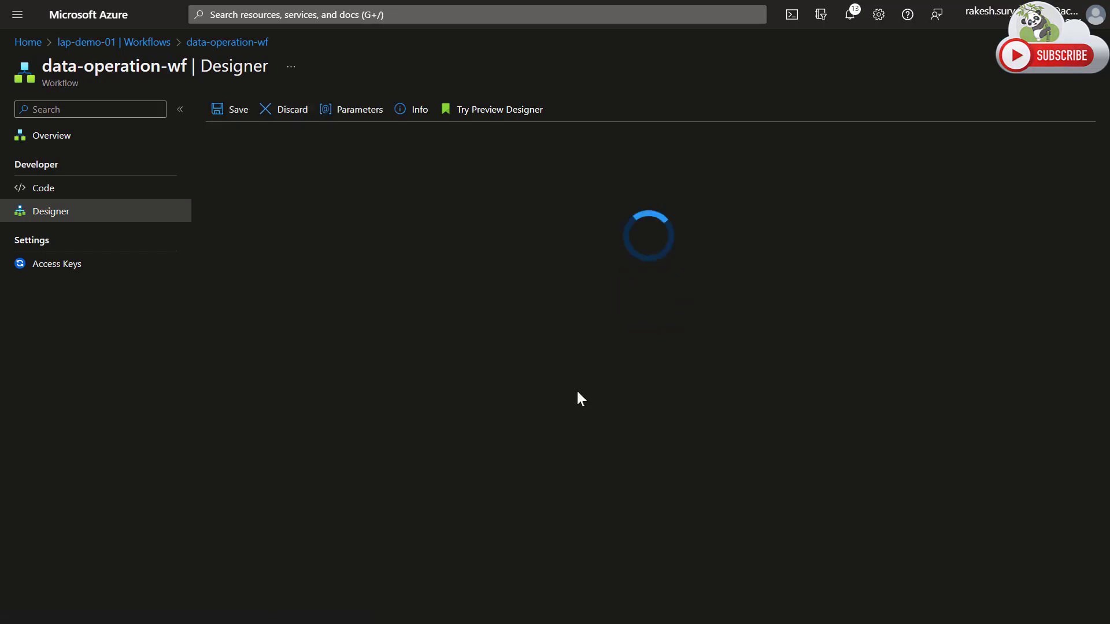
{"action": "scroll", "coordinate": [765, 437], "scroll_direction": "down", "scroll_amount": 8}
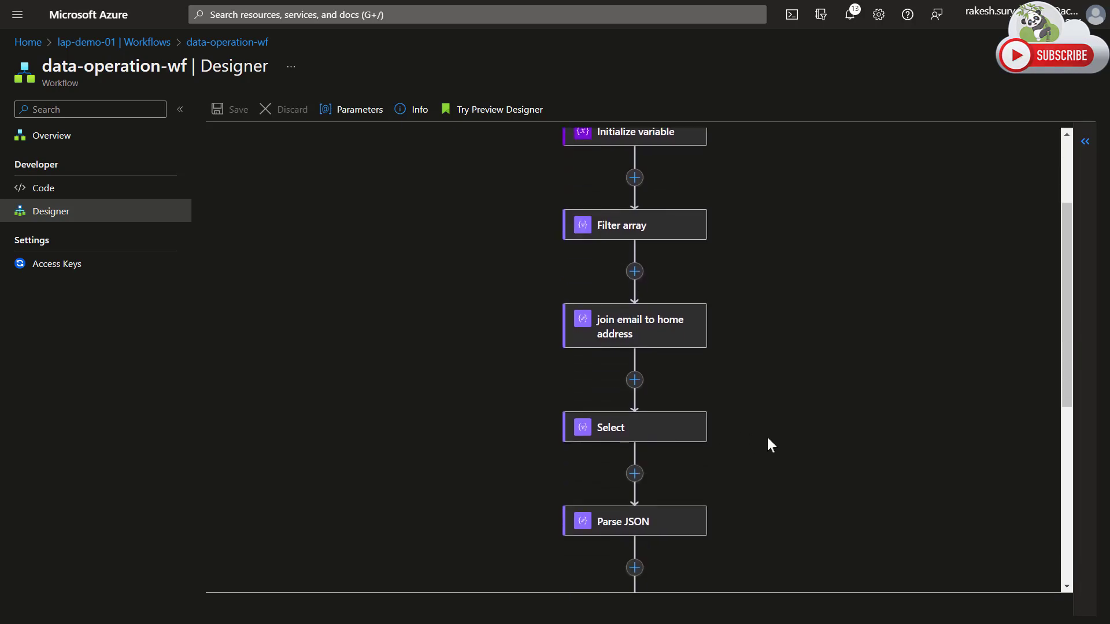
{"action": "scroll", "coordinate": [743, 439], "scroll_direction": "down", "scroll_amount": 1}
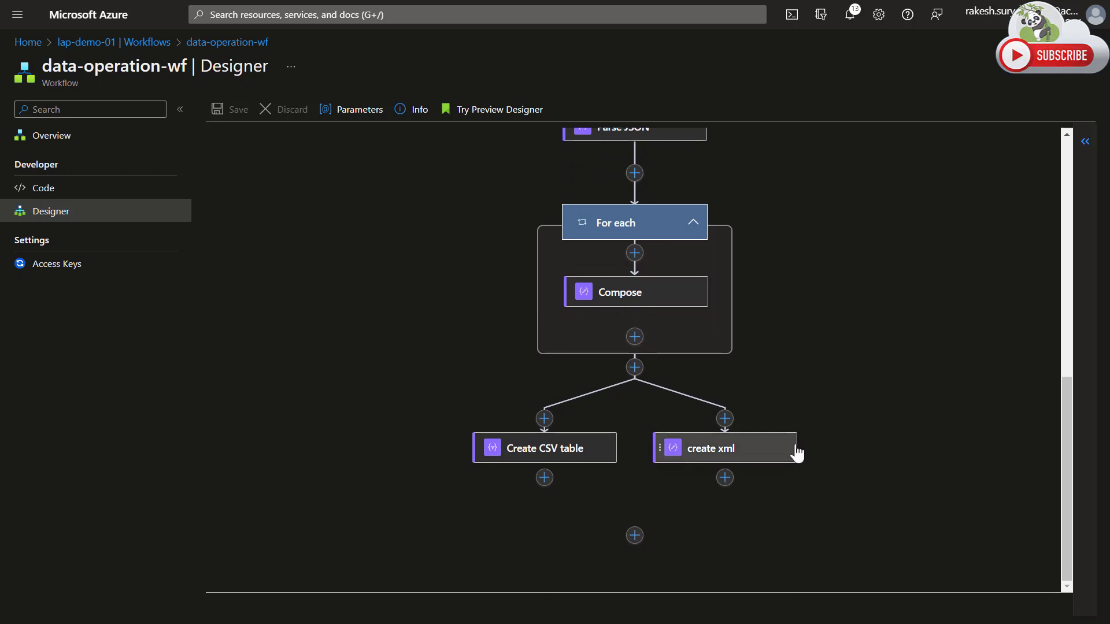
{"action": "scroll", "coordinate": [555, 301], "scroll_direction": "up", "scroll_amount": 1}
{"action": "scroll", "coordinate": [561, 303], "scroll_direction": "up", "scroll_amount": 6}
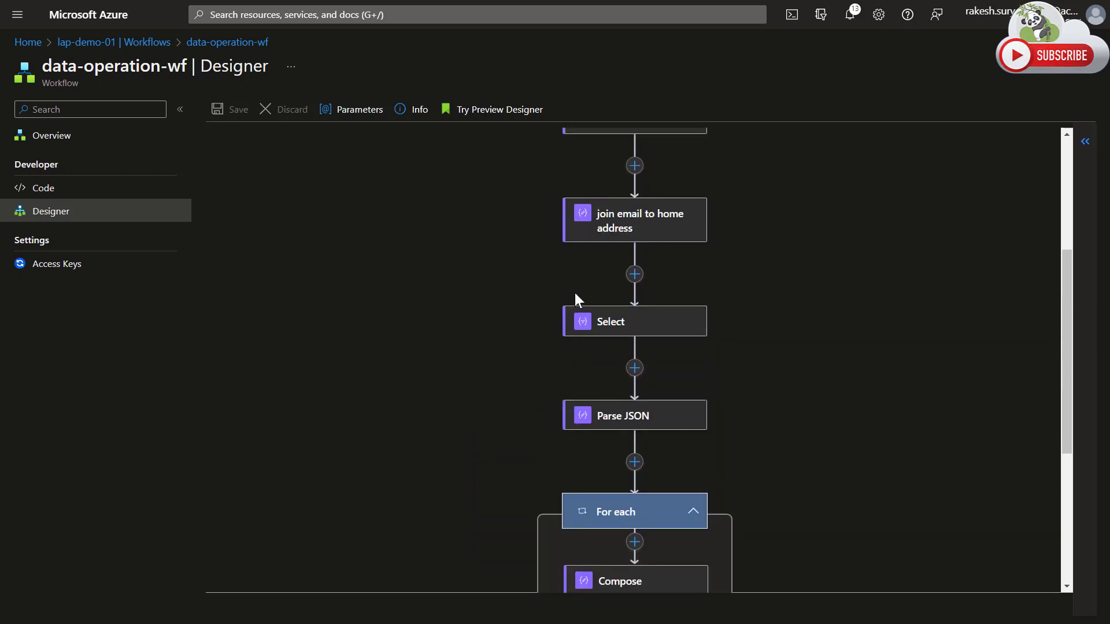
{"action": "scroll", "coordinate": [793, 351], "scroll_direction": "up", "scroll_amount": 1}
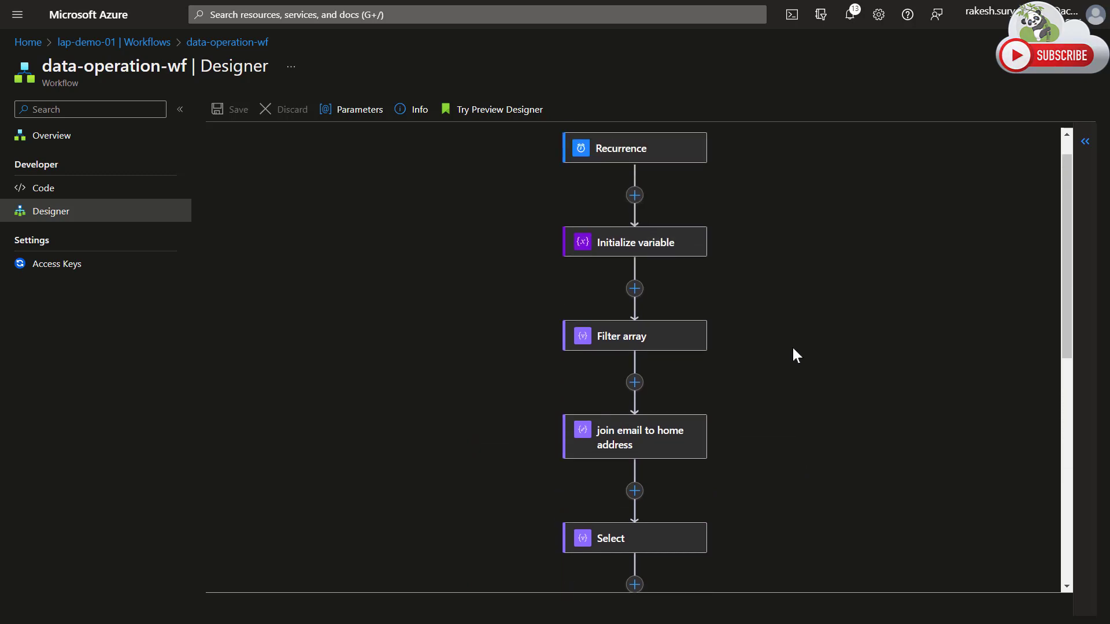